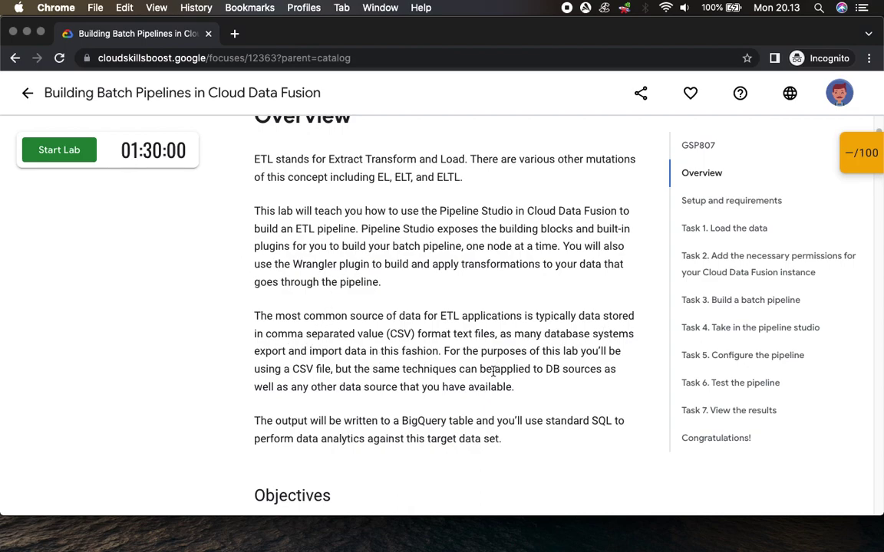
- Read the lab's overview and objectives and review its scoring checkpoints
scroll(509, 373, down, 5)
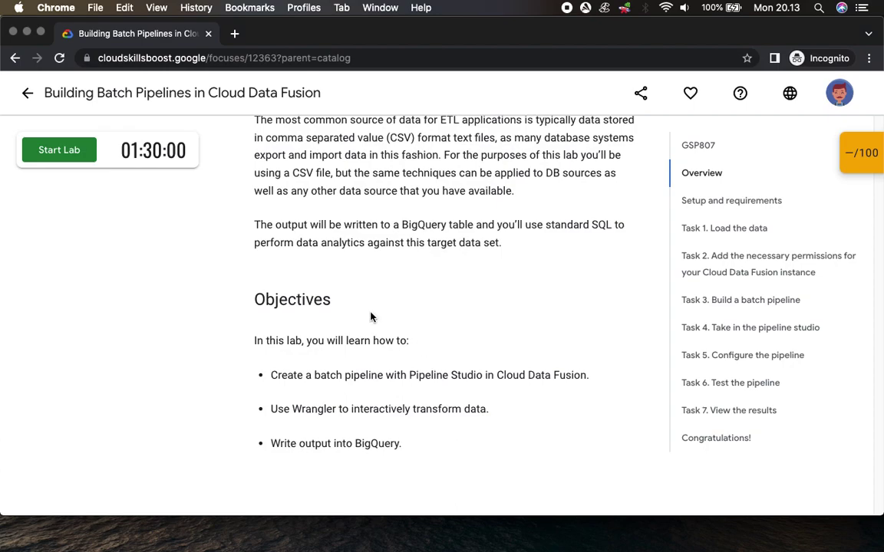
double_click(421, 224)
scroll(447, 253, down, 4)
scroll(446, 253, down, 1)
drag(299, 270, 466, 270)
click(466, 270)
click(856, 152)
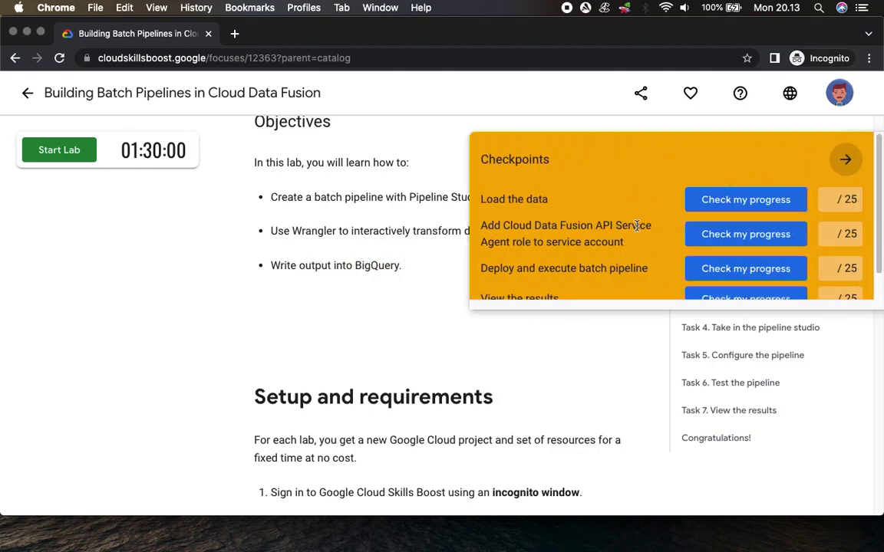
scroll(526, 244, down, 1)
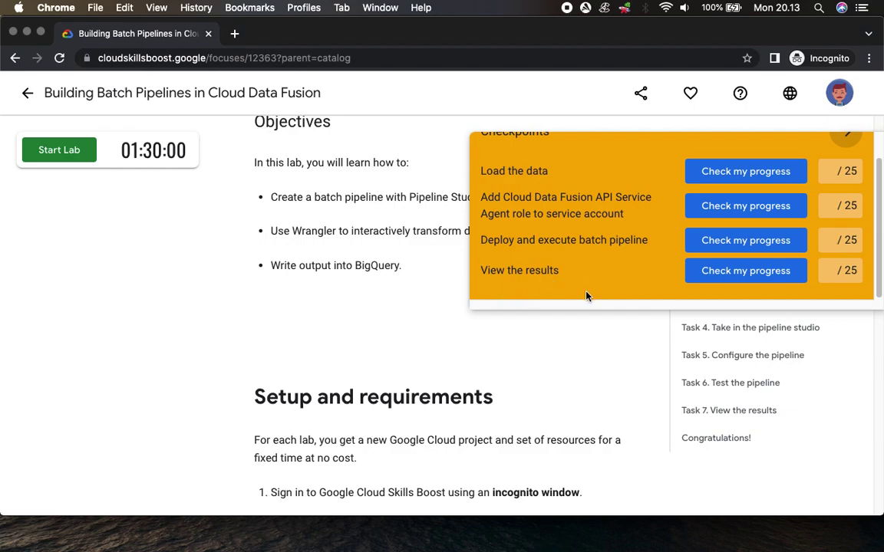
scroll(670, 197, up, 1)
click(844, 158)
- Read the setup and requirements instructions, including the console login and Cloud Shell activation sections
scroll(497, 334, down, 1)
scroll(497, 334, down, 5)
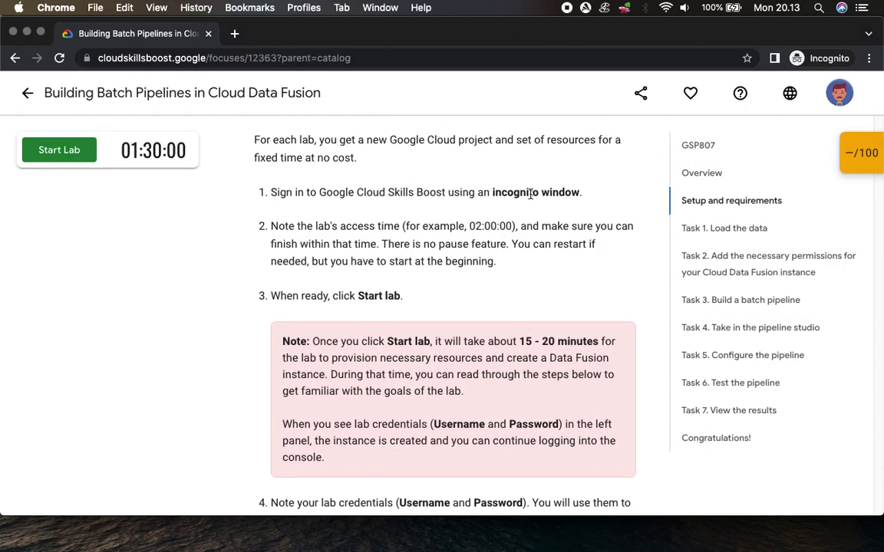
scroll(529, 194, down, 2)
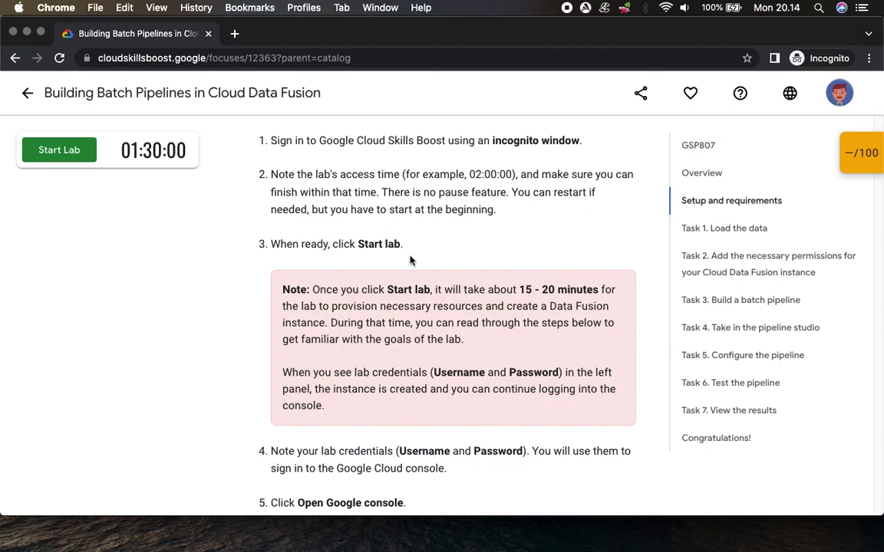
scroll(453, 325, down, 5)
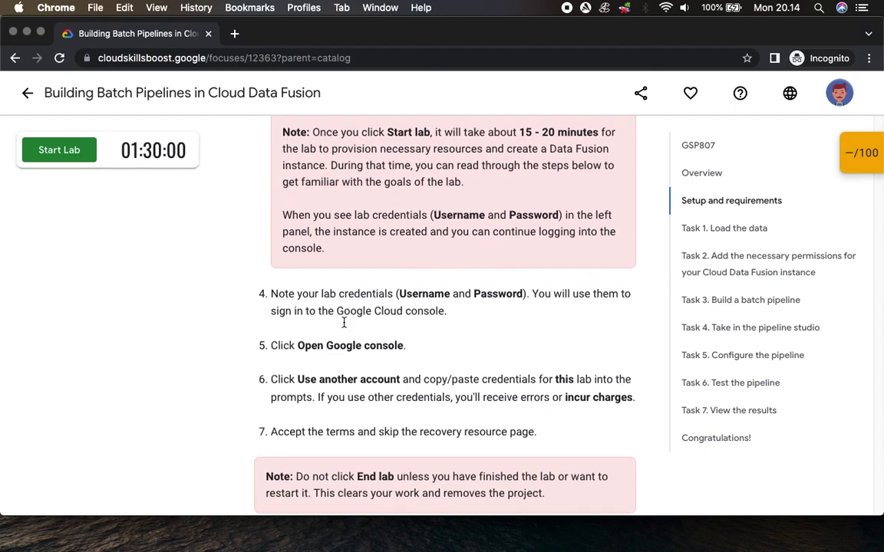
scroll(405, 322, down, 5)
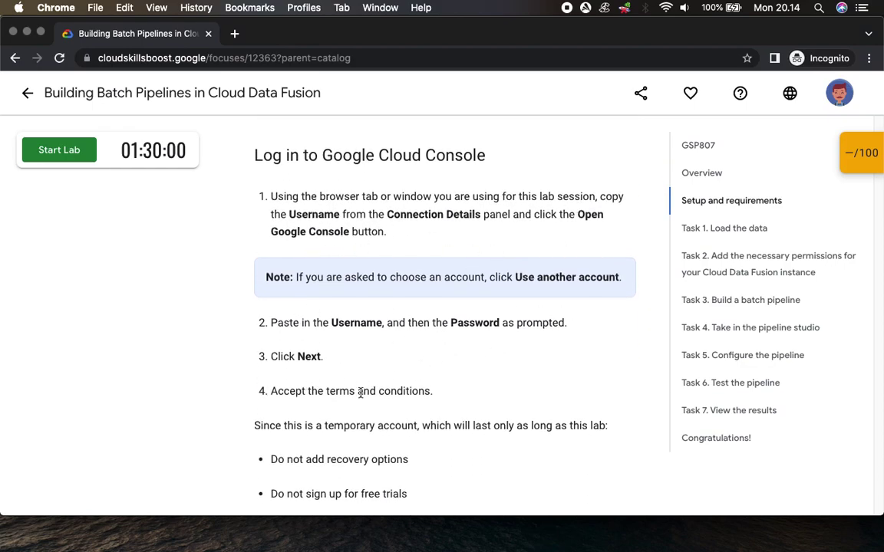
scroll(450, 355, down, 3)
scroll(288, 301, down, 6)
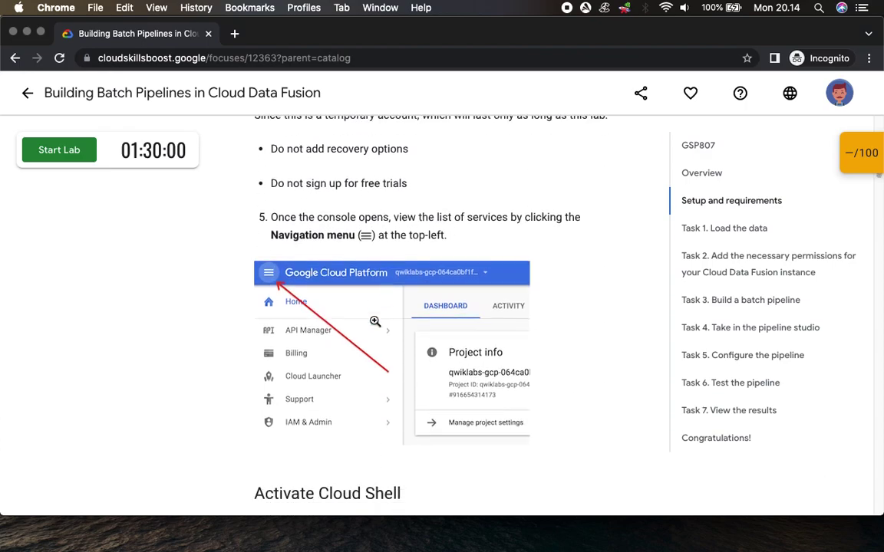
scroll(374, 321, down, 3)
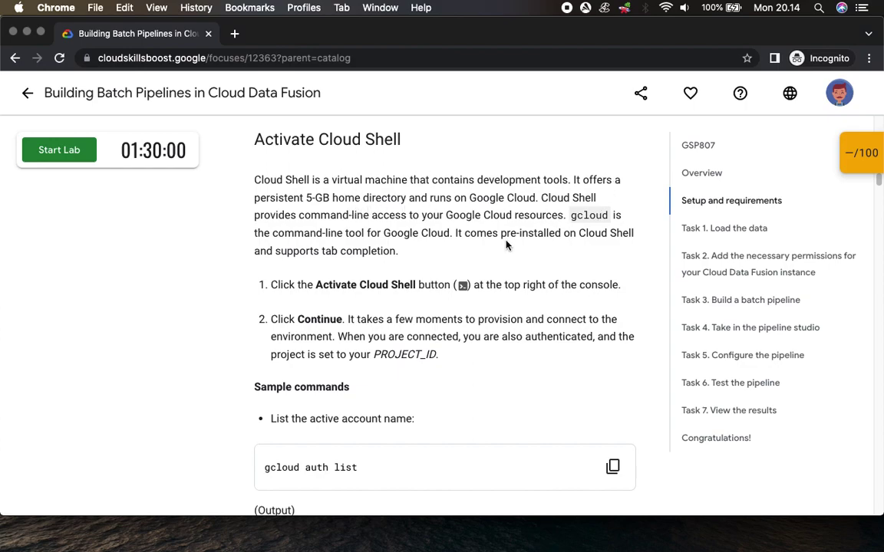
scroll(505, 244, down, 3)
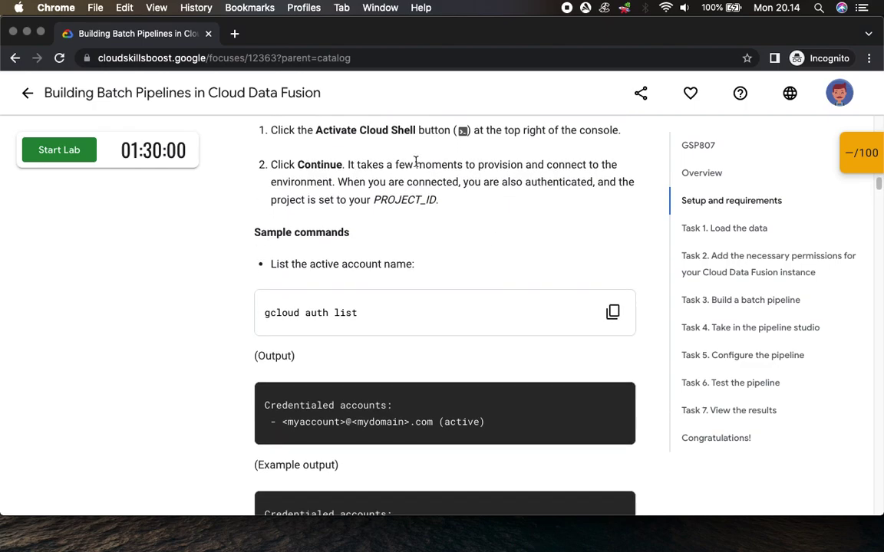
- Start the lab and submit the provided lab username on the Google Cloud console sign-in page
click(67, 156)
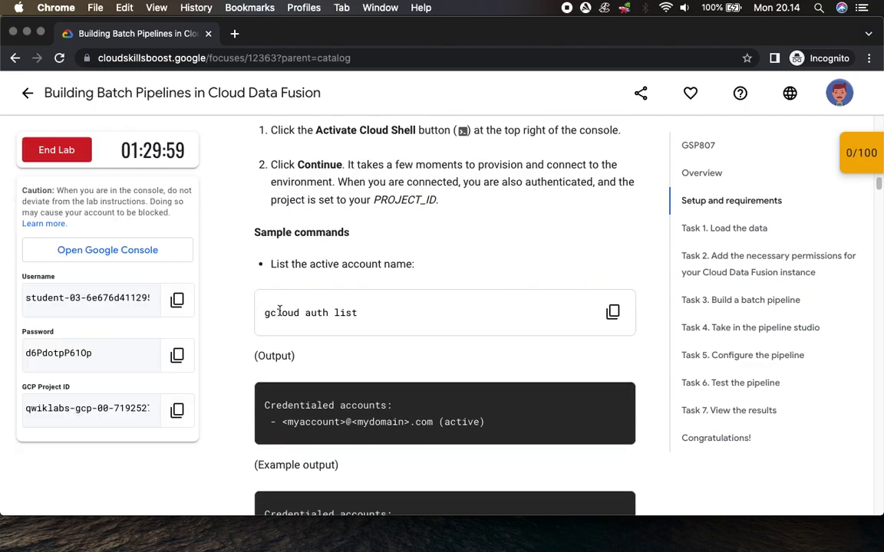
click(177, 301)
click(119, 248)
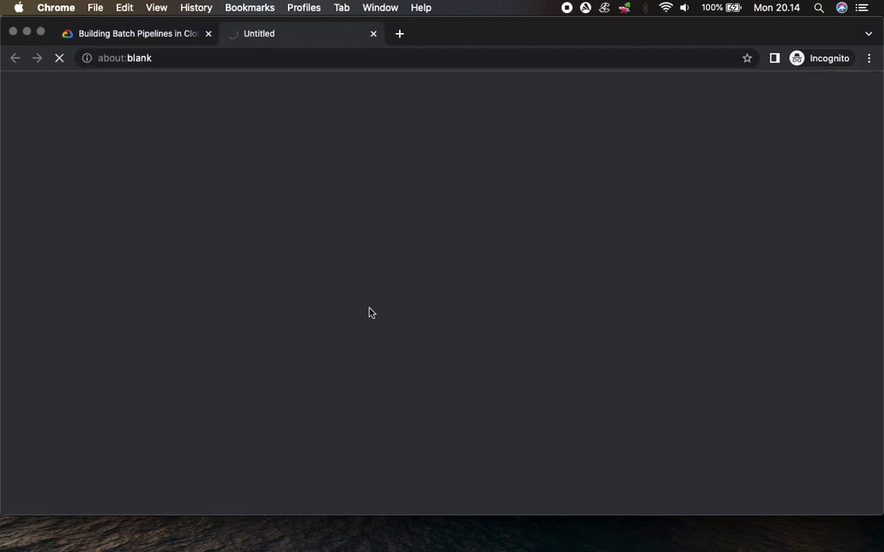
key(super+v)
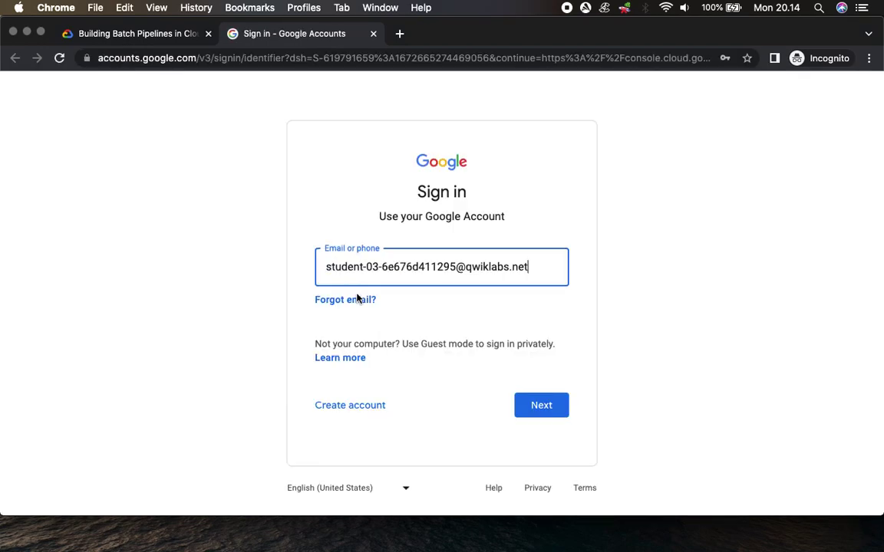
click(540, 411)
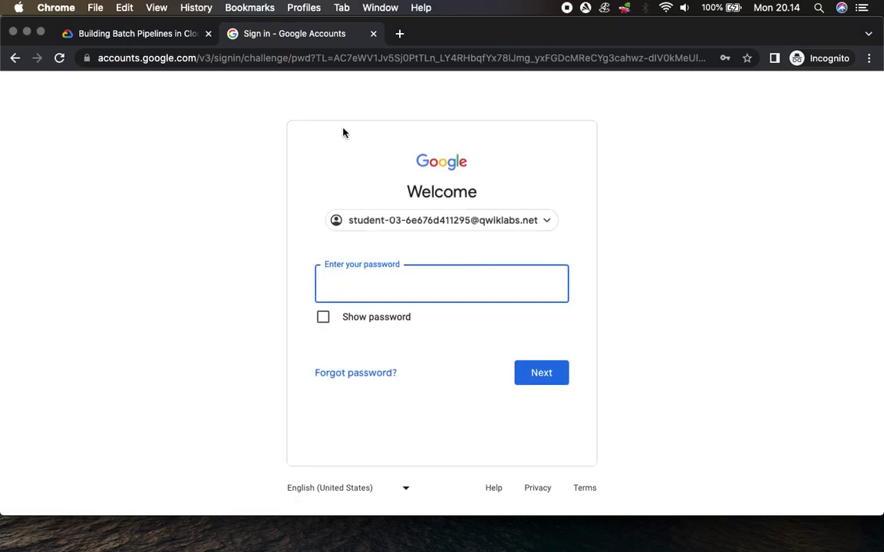
- Copy the lab password from the lab page and enter it to sign in to the Google account
click(159, 39)
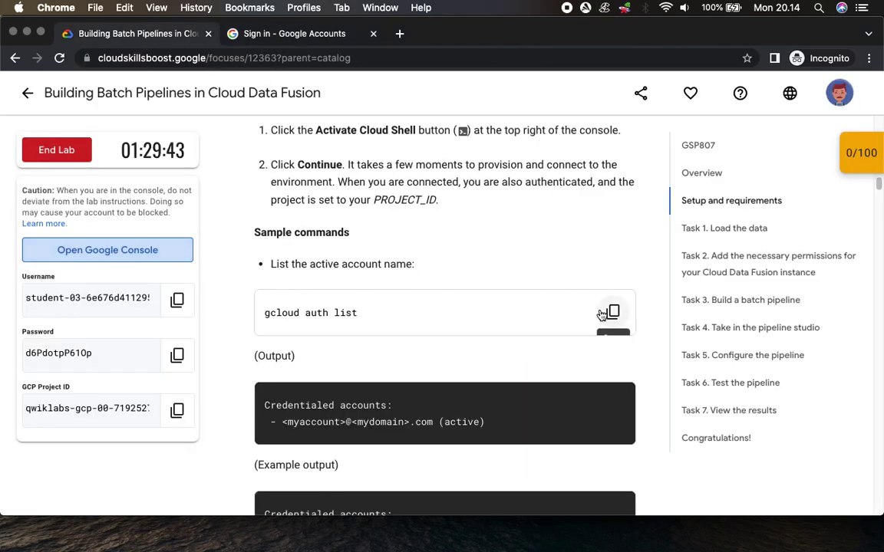
click(177, 354)
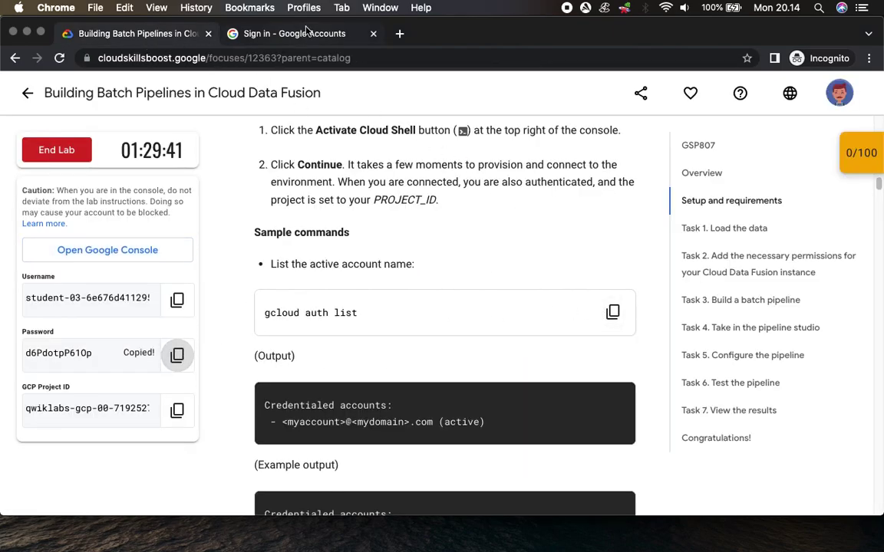
click(293, 42)
key(super+v)
click(541, 374)
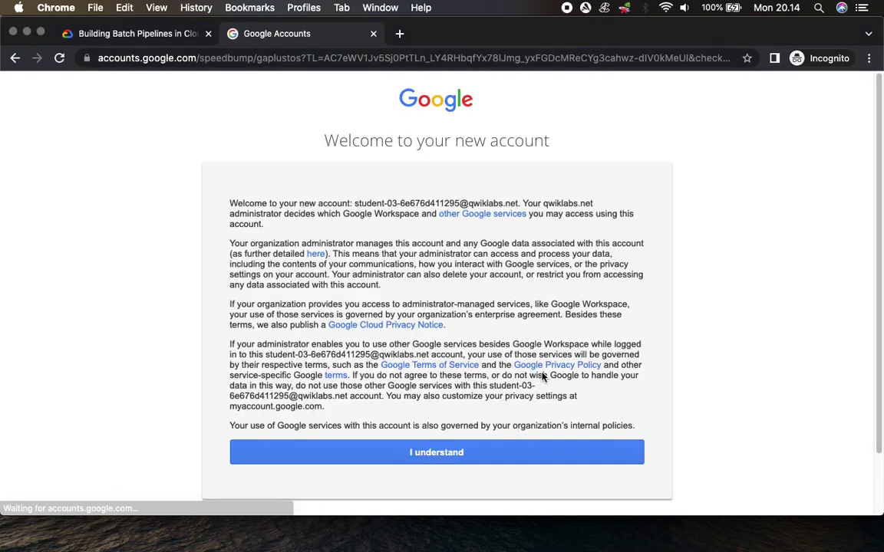
- Acknowledge the new-account notice and agree to the Google Cloud Platform Terms of Service, leaving email updates off
click(466, 452)
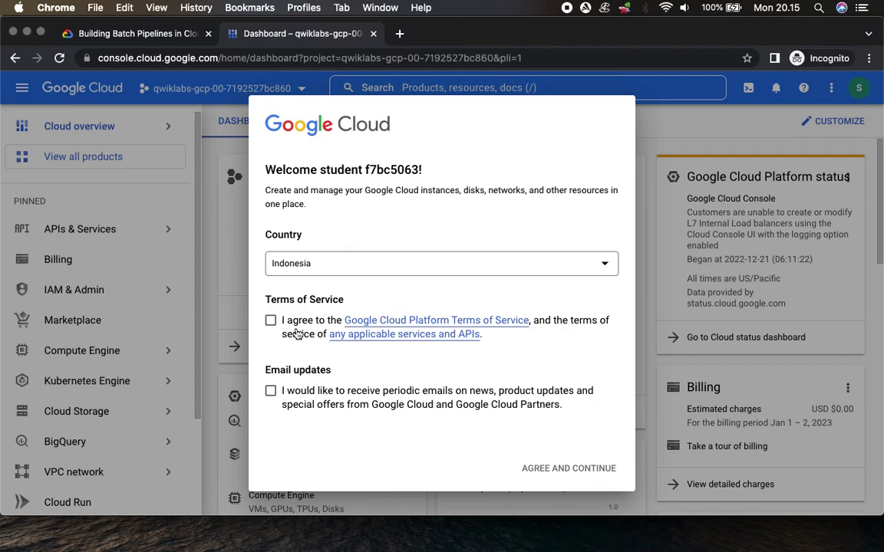
click(272, 326)
click(583, 475)
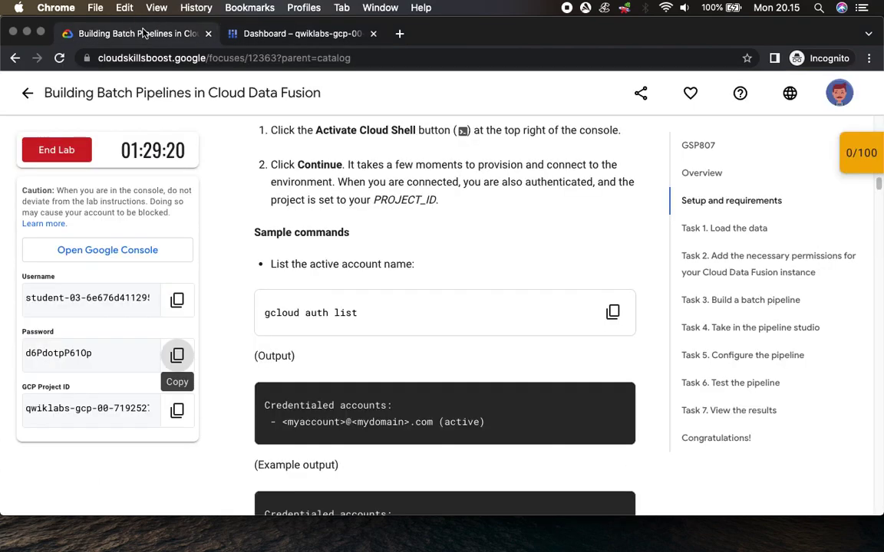
- Activate Cloud Shell in the Google Cloud console and dismiss its session-details hint
click(131, 32)
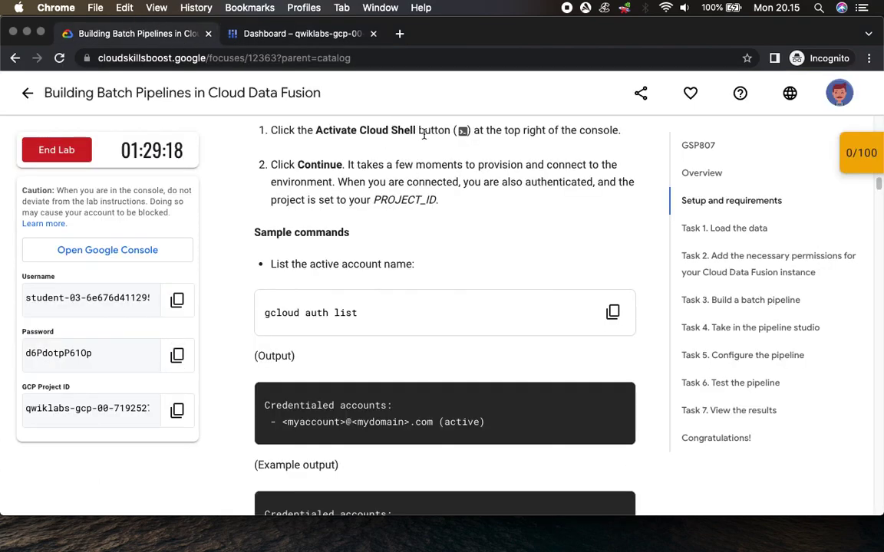
click(294, 34)
click(748, 88)
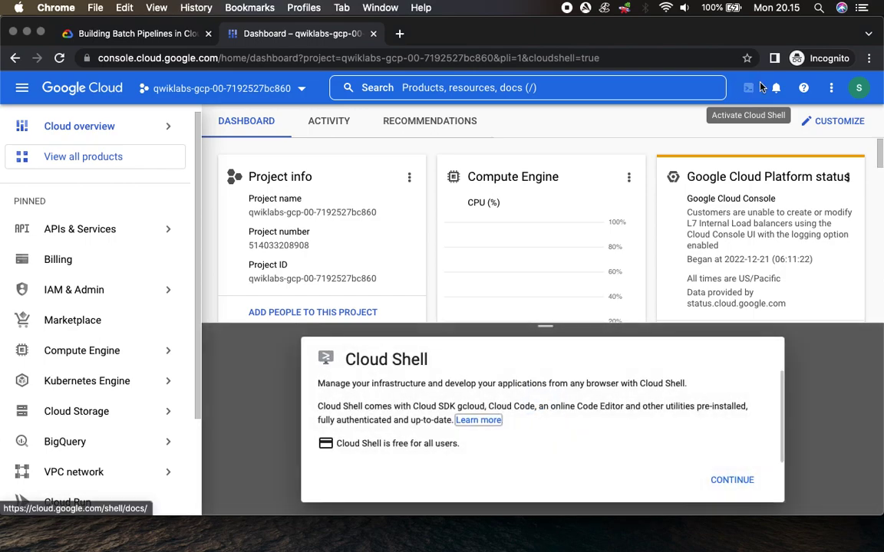
click(731, 481)
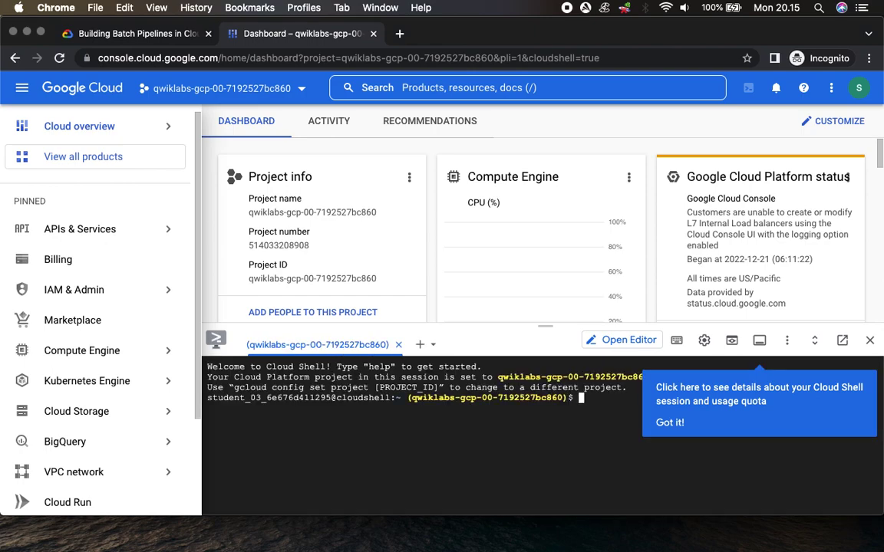
click(672, 424)
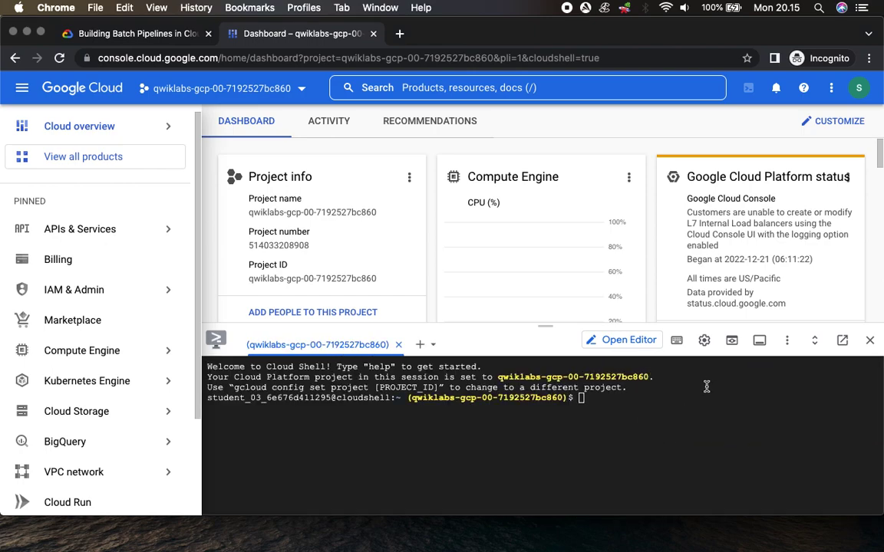
- Set the Cloud Shell terminal's text size to Medium
click(704, 340)
mouse_move(614, 392)
mouse_move(451, 407)
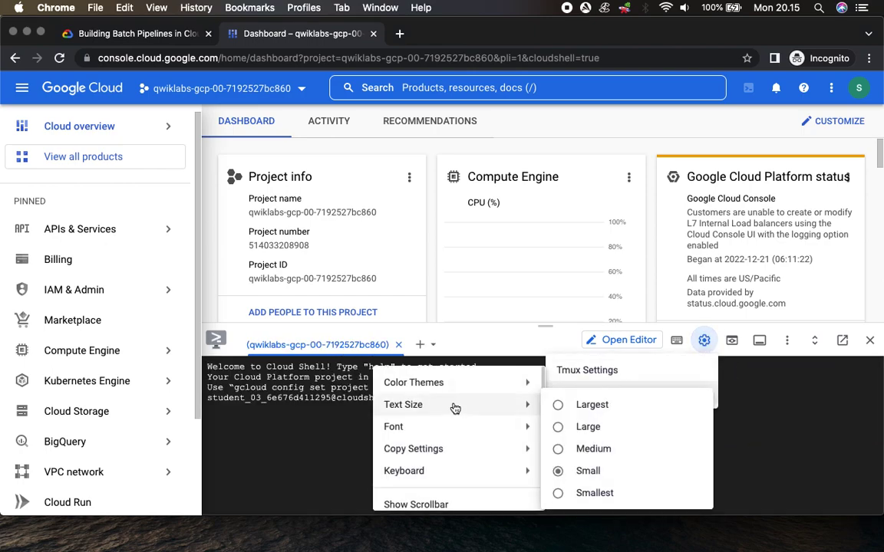
click(602, 451)
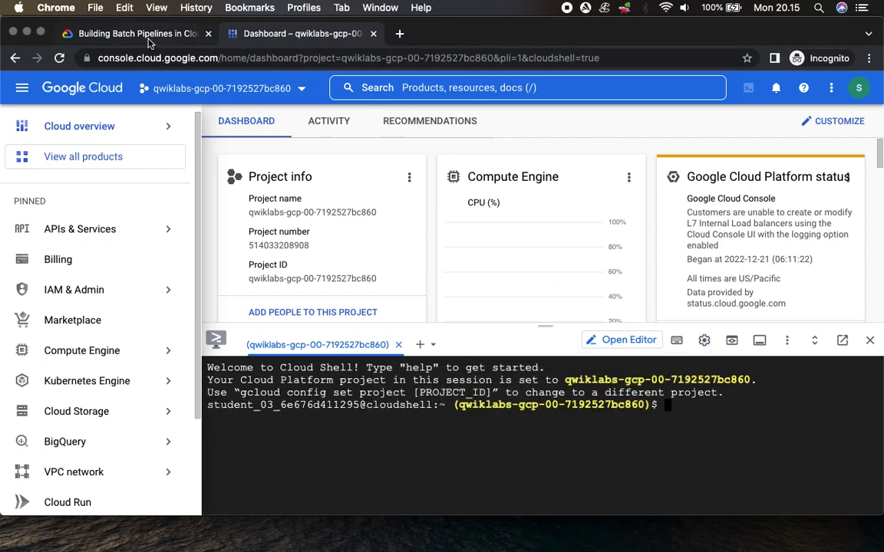
- Copy "gcloud auth list" from the lab instructions, run it in Cloud Shell and authorize the request
click(138, 34)
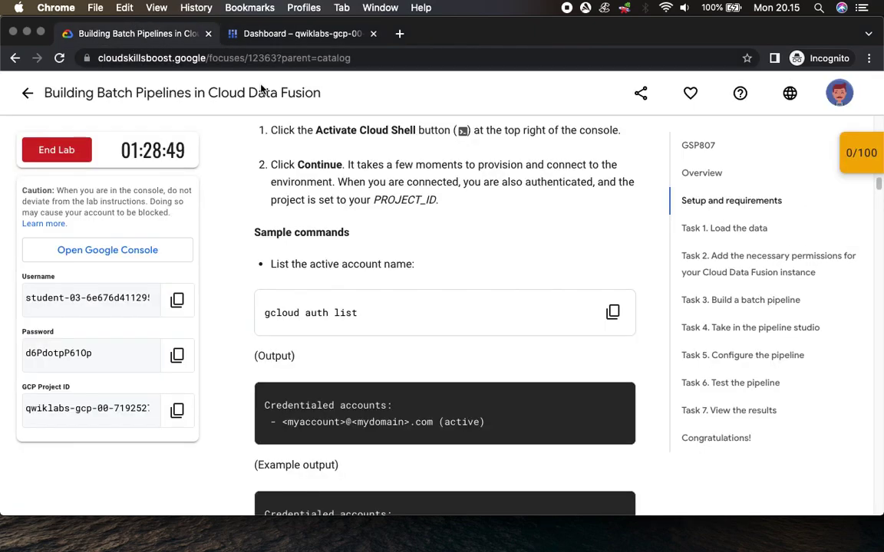
click(603, 314)
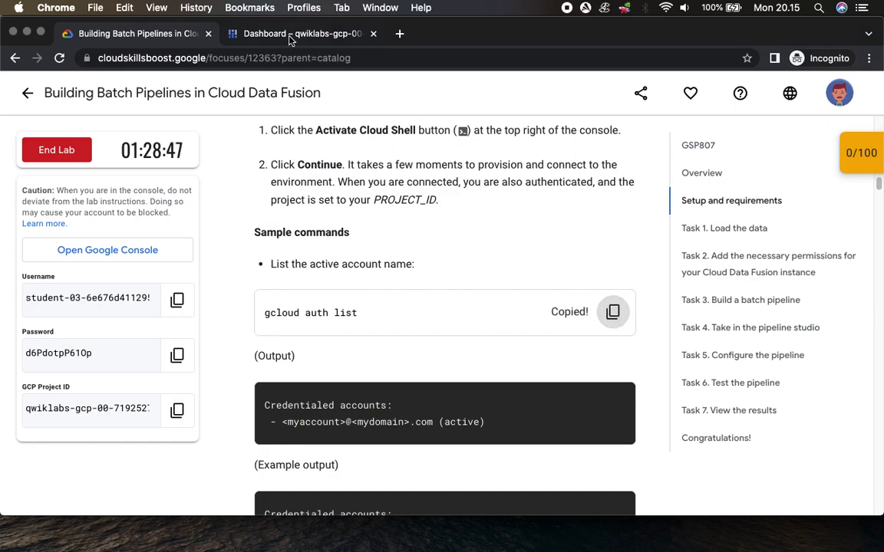
click(265, 33)
key(super+v)
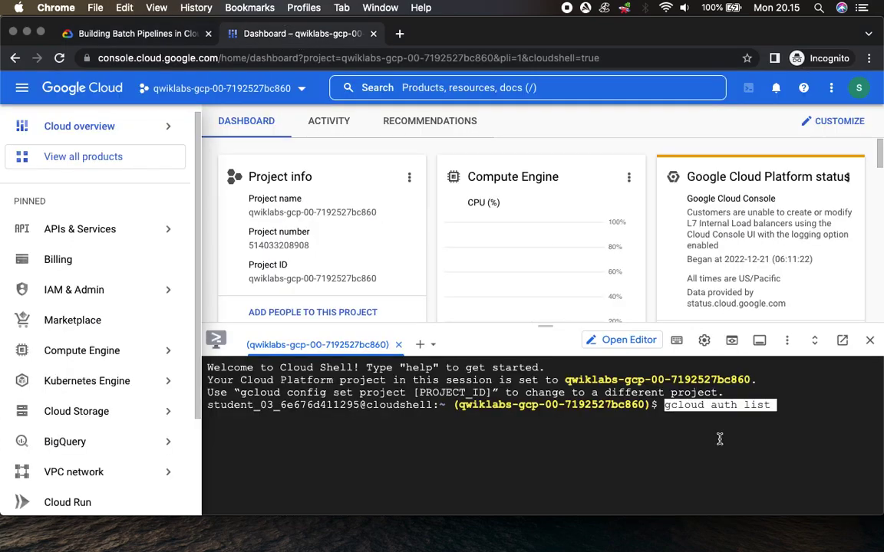
key(Return)
click(666, 473)
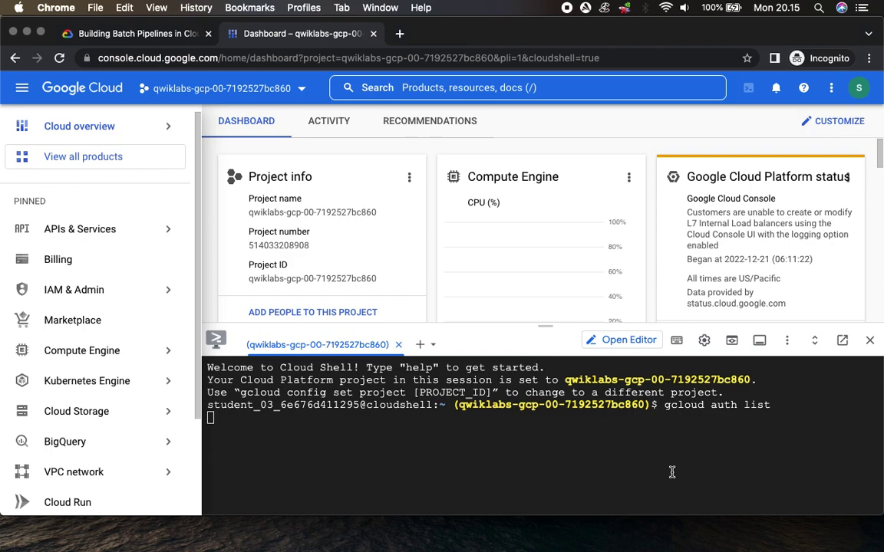
- Copy "gcloud config list project" from the lab instructions and run it in Cloud Shell
click(129, 35)
scroll(517, 304, down, 5)
scroll(517, 304, down, 5)
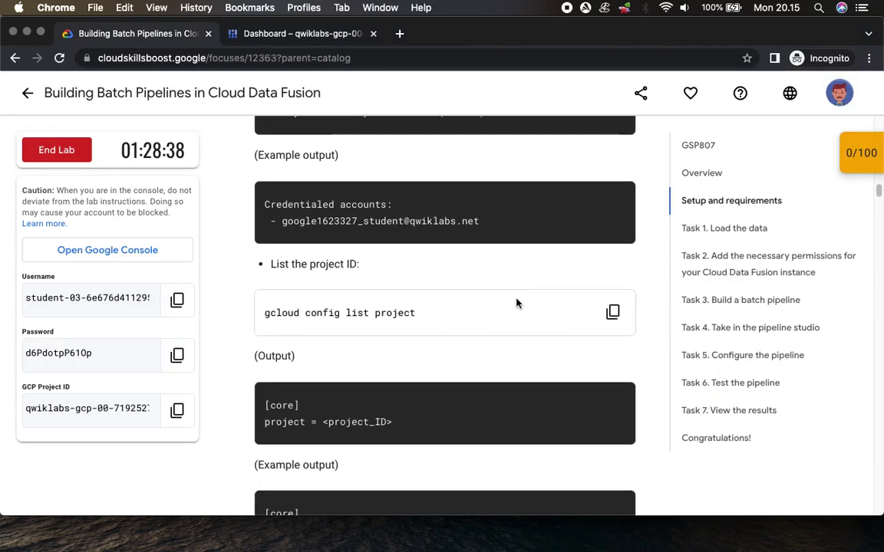
click(613, 176)
click(301, 36)
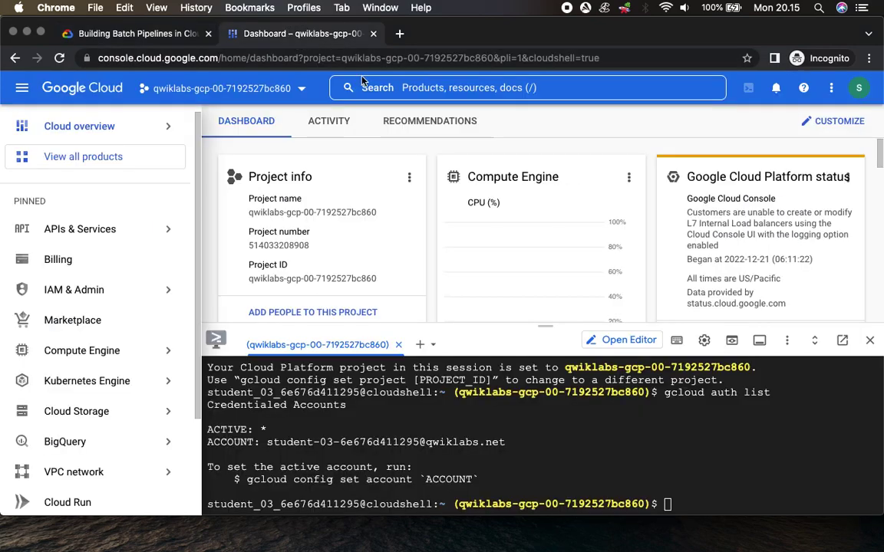
key(super+v)
key(Return)
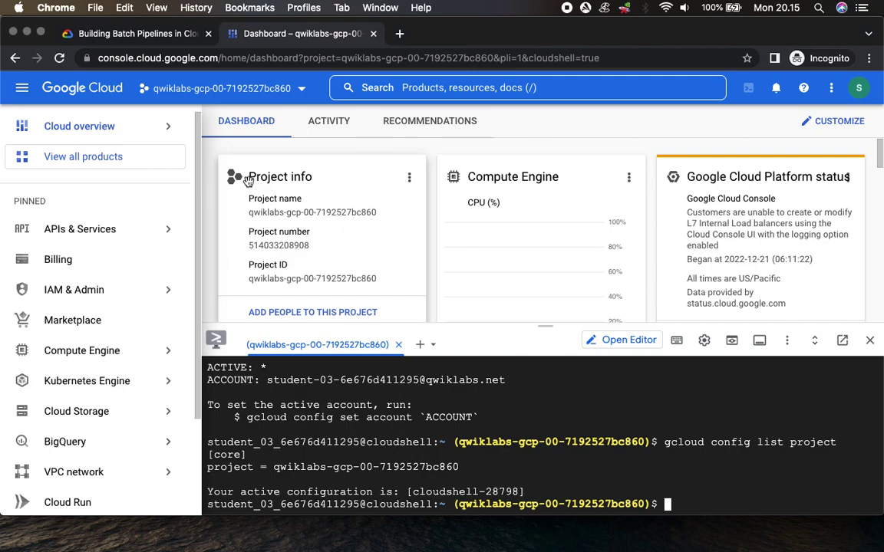
- Read the lab's "Check project permissions" instructions and shrink the Cloud Shell pane in the console to its minimum height
click(133, 33)
scroll(390, 264, down, 1)
scroll(389, 264, down, 5)
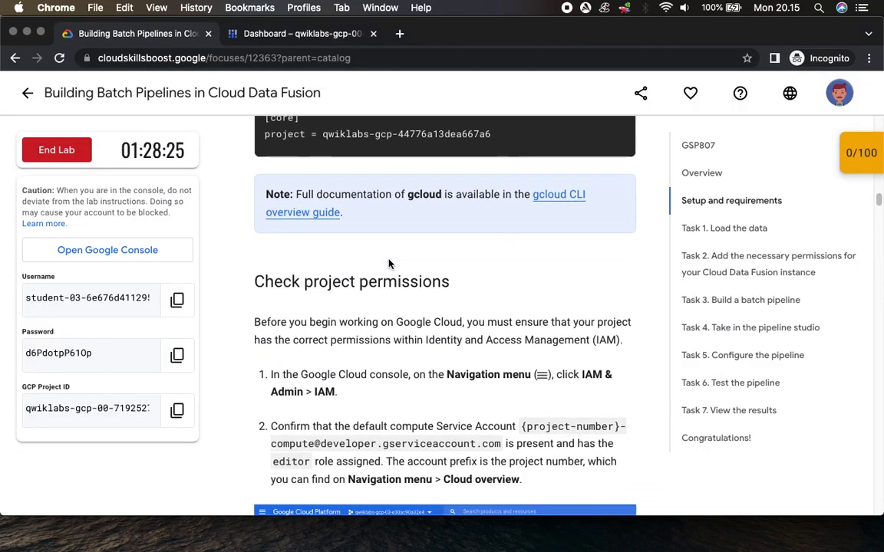
drag(574, 242, 637, 276)
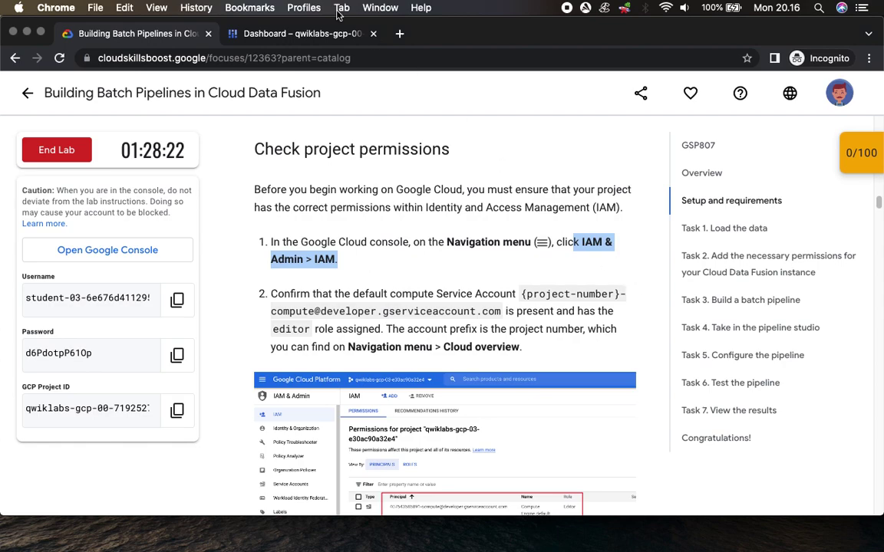
click(303, 34)
drag(488, 286, 514, 464)
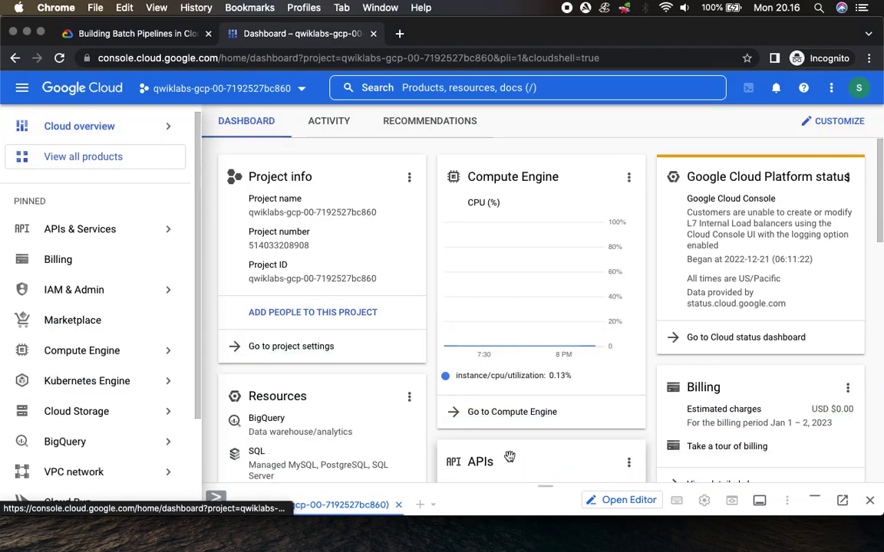
- Open the project's IAM page under IAM & Admin and close its Tutorial pane
mouse_move(74, 290)
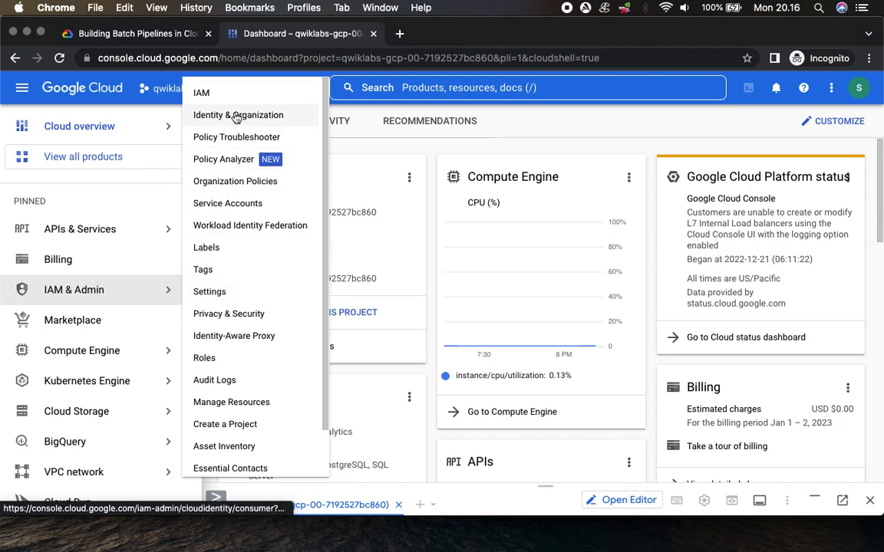
click(216, 94)
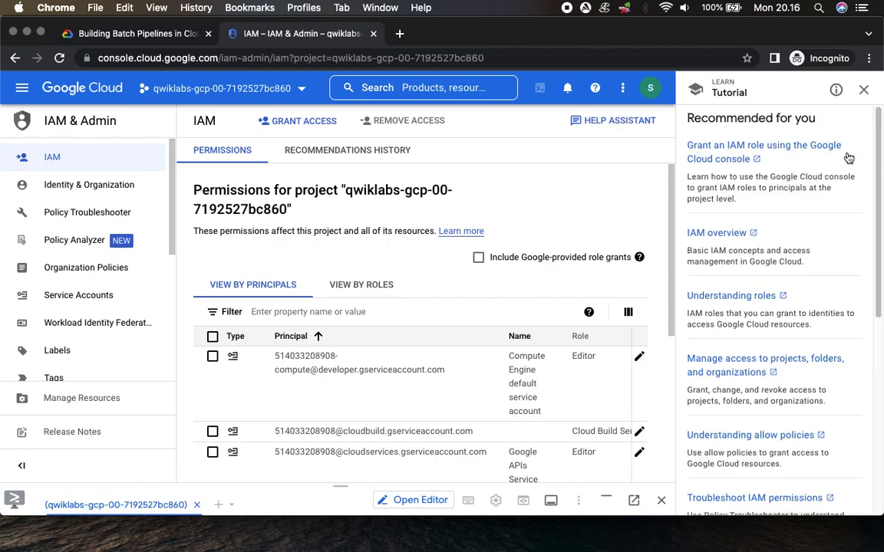
click(862, 90)
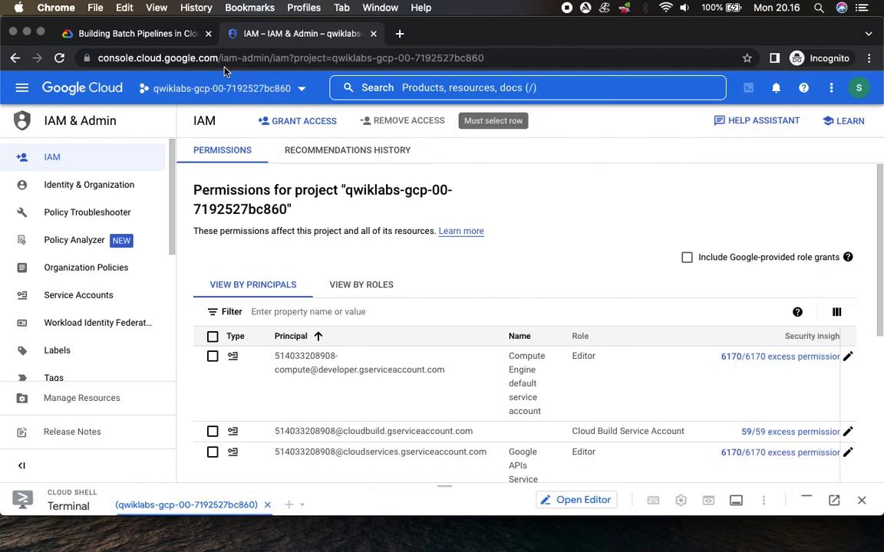
- Compare the lab's required default compute service account and editor role with the principals on the project's IAM page
click(149, 33)
scroll(403, 211, down, 3)
drag(526, 198, 504, 216)
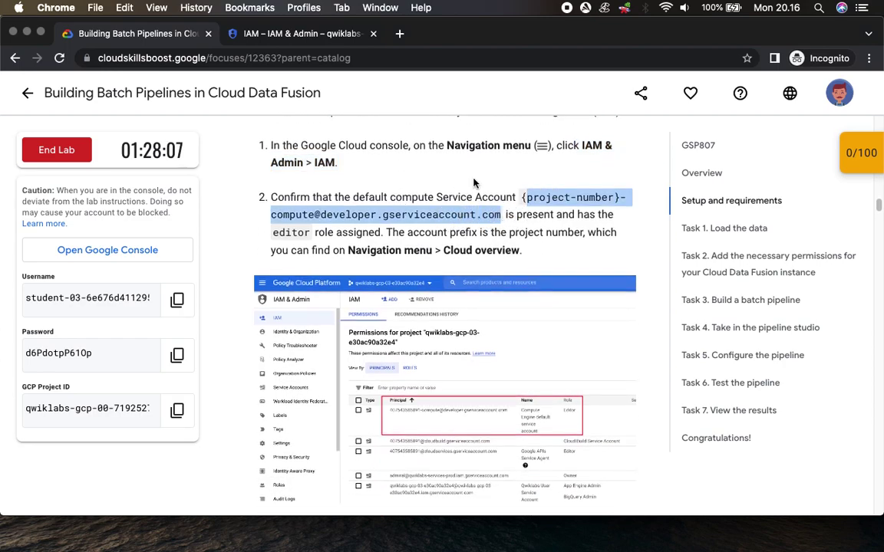
click(278, 34)
drag(274, 356, 462, 380)
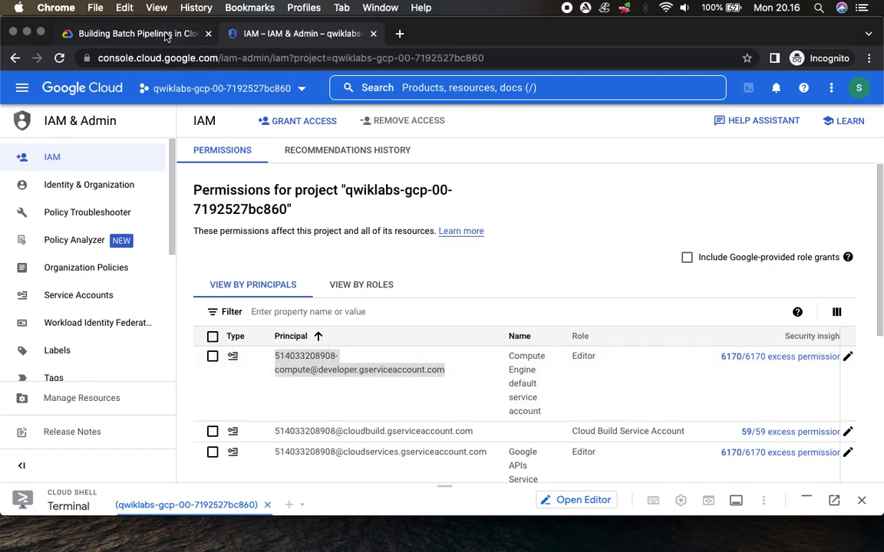
key(ctrl+shift+Tab)
click(292, 235)
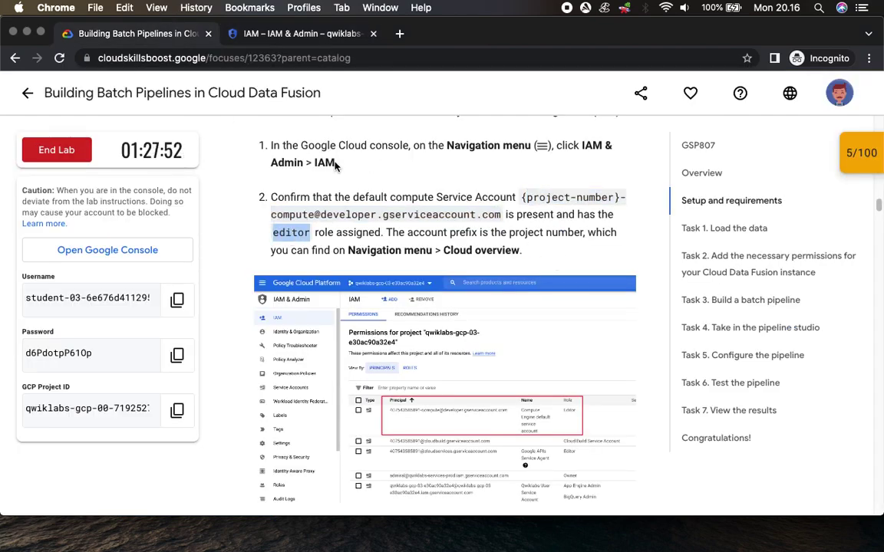
key(ctrl+Tab)
click(581, 362)
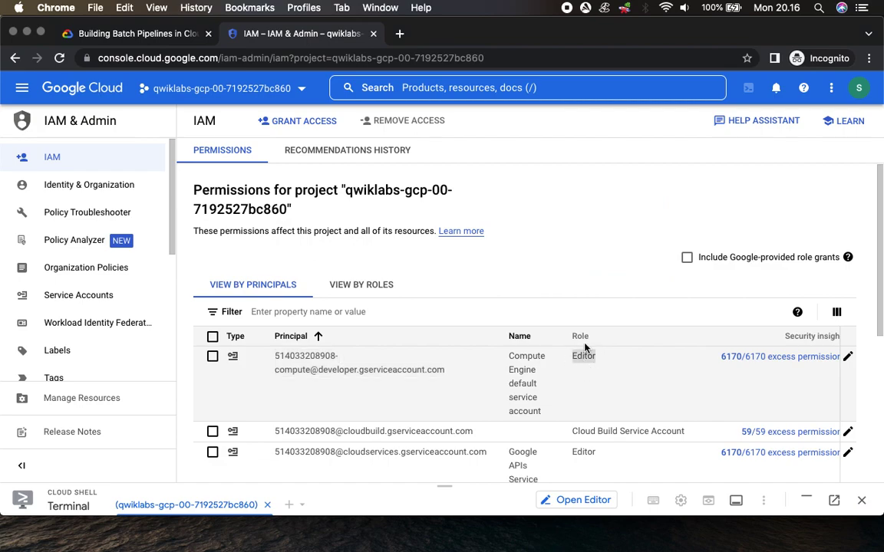
- Copy Task 1's "export BUCKET=$GOOGLE_CLOUD_PROJECT" and "gsutil mb gs://$BUCKET" commands and run them in an enlarged Cloud Shell pane
click(118, 34)
scroll(384, 200, down, 5)
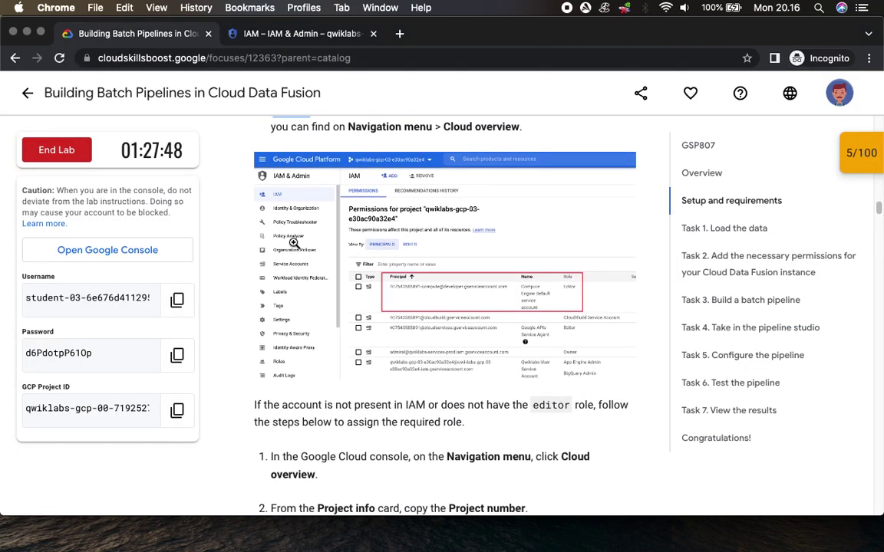
scroll(491, 314, down, 5)
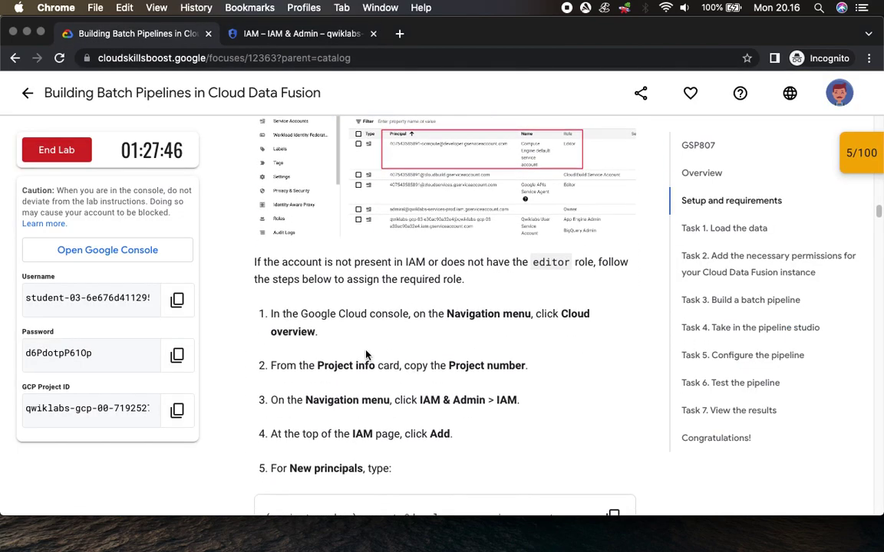
scroll(470, 310, down, 1)
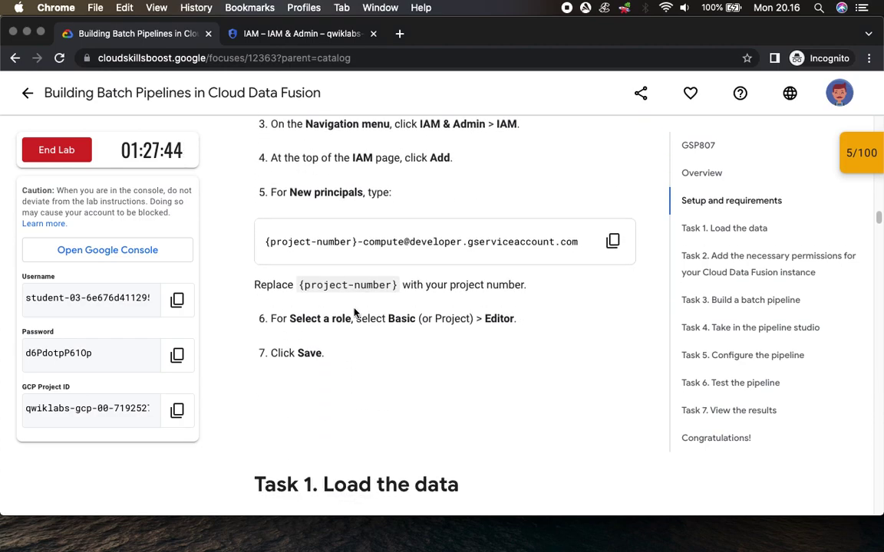
scroll(291, 371, down, 6)
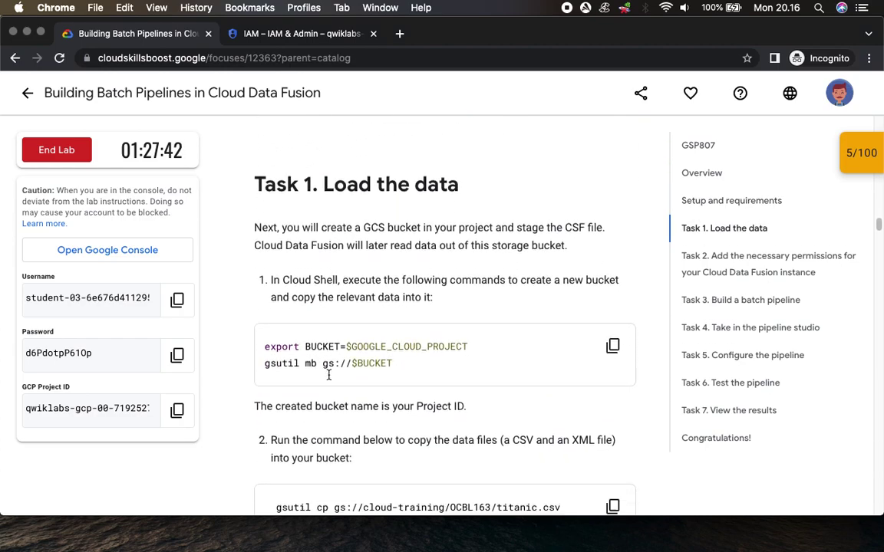
scroll(402, 221, down, 3)
click(613, 195)
click(291, 33)
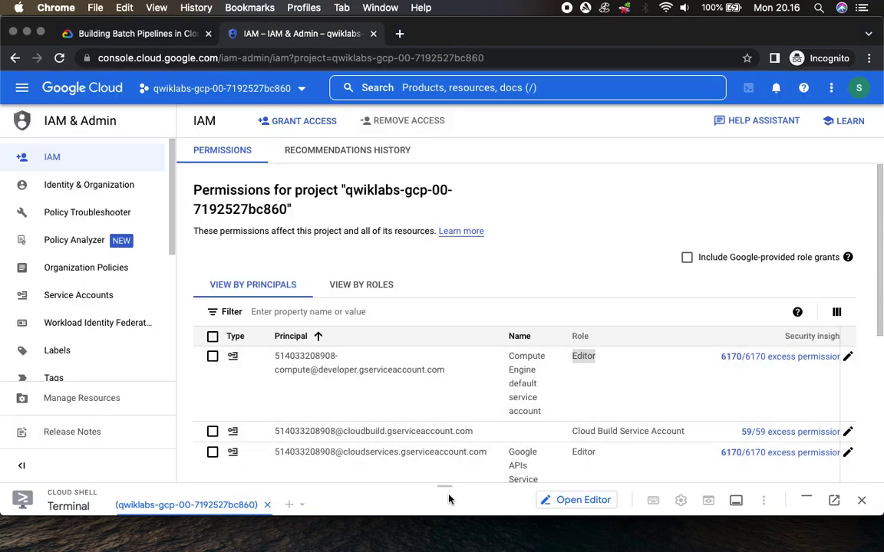
drag(445, 485, 450, 246)
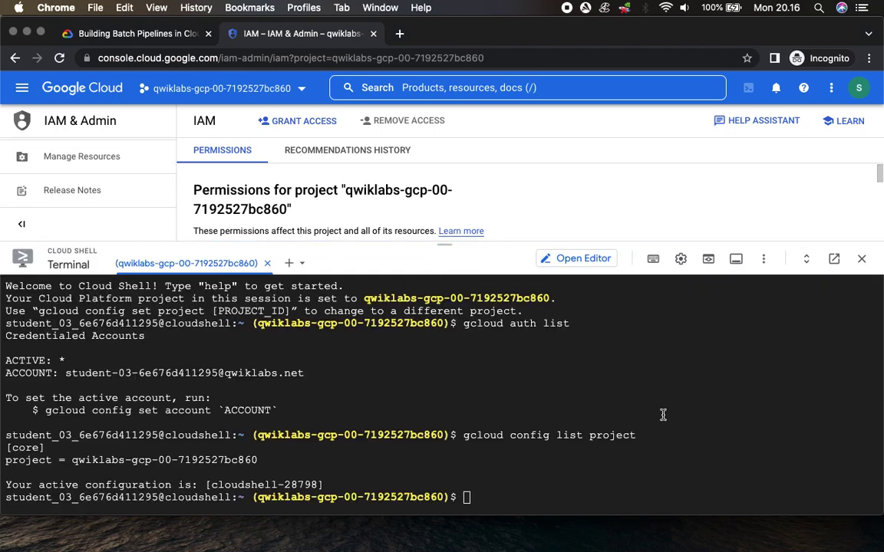
key(super+v)
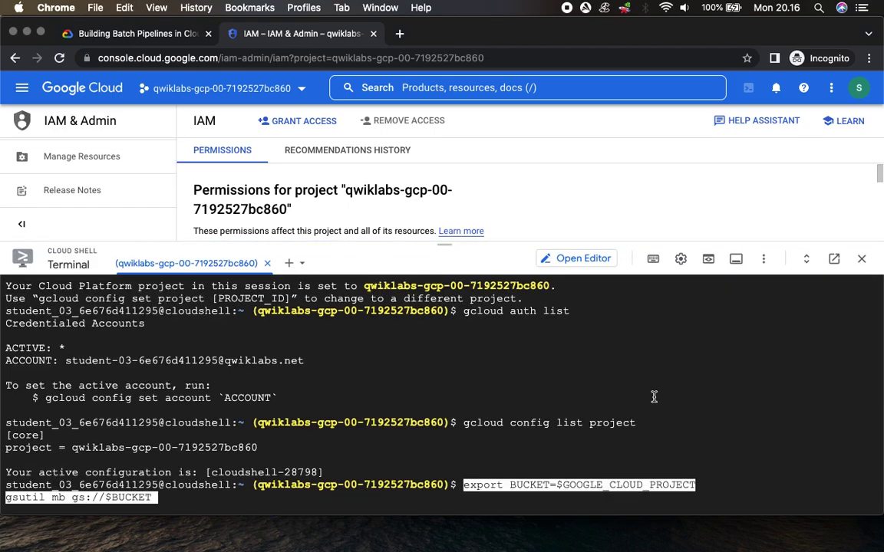
key(Return)
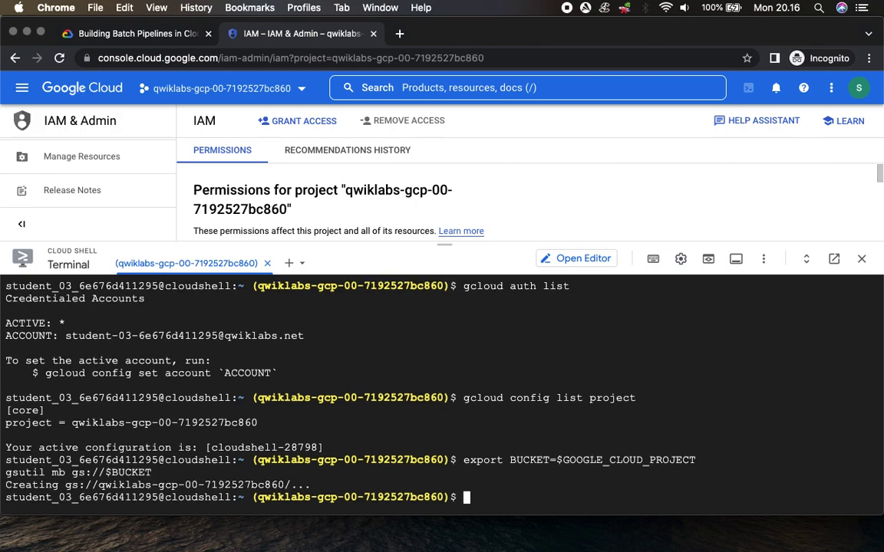
- Copy "gsutil cp gs://cloud-training/OCBL163/titanic.csv gs://$BUCKET" from the lab instructions and run it in Cloud Shell
click(117, 37)
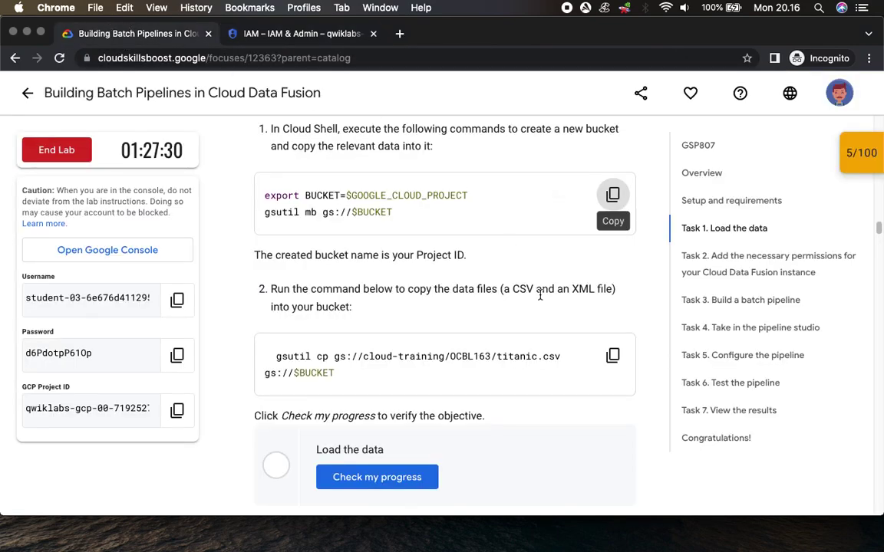
click(613, 358)
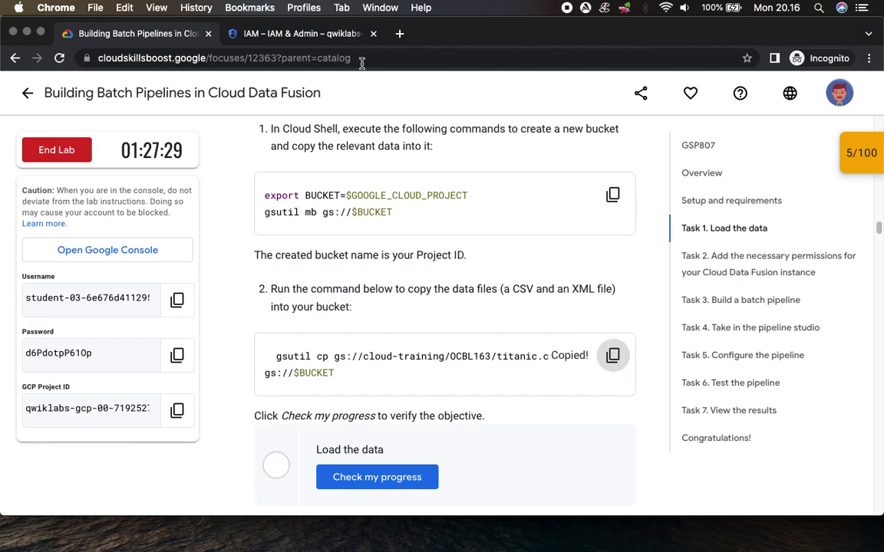
click(272, 37)
key(super+v)
key(Return)
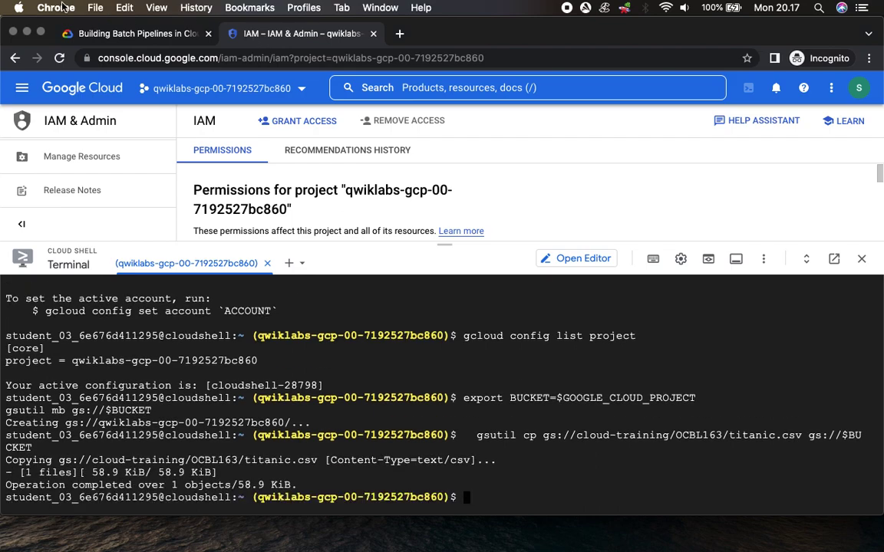
- Check the lab progress for "Load the data", both in the instructions and in the checkpoints list
click(101, 32)
click(369, 477)
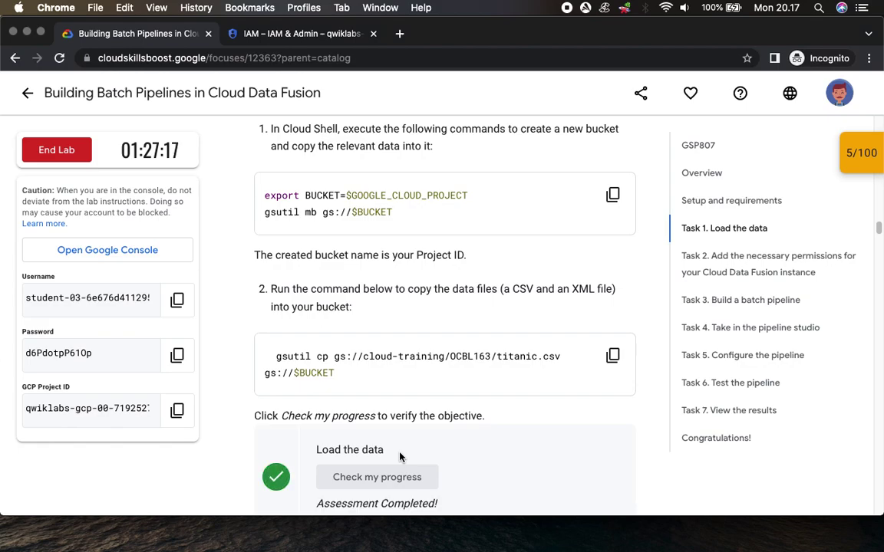
scroll(795, 287, down, 2)
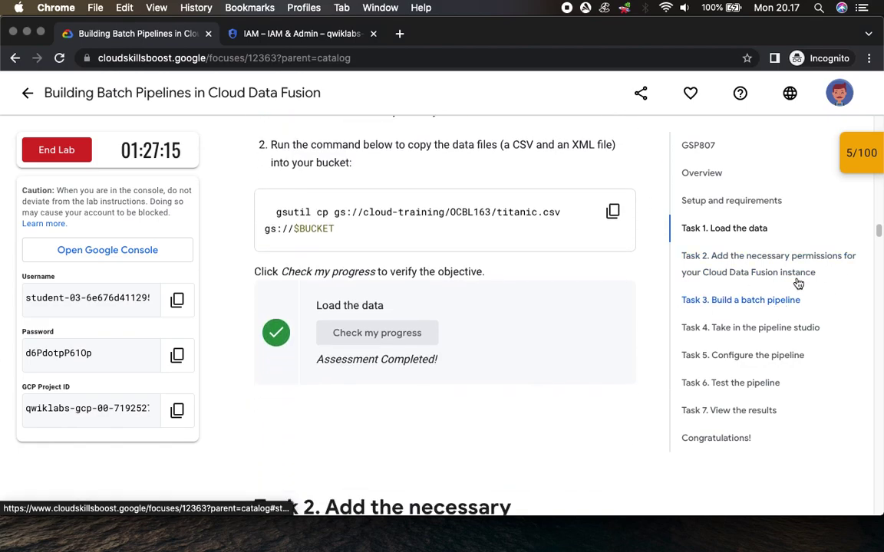
click(856, 157)
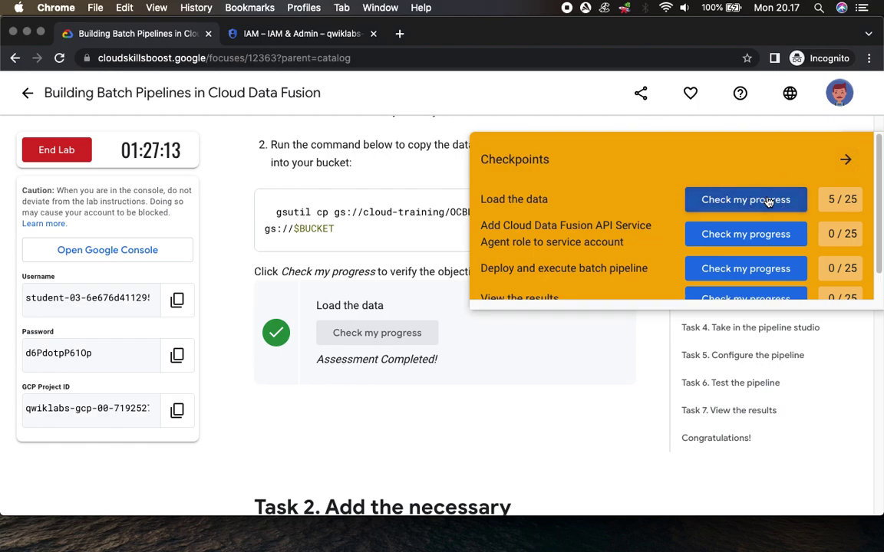
click(767, 201)
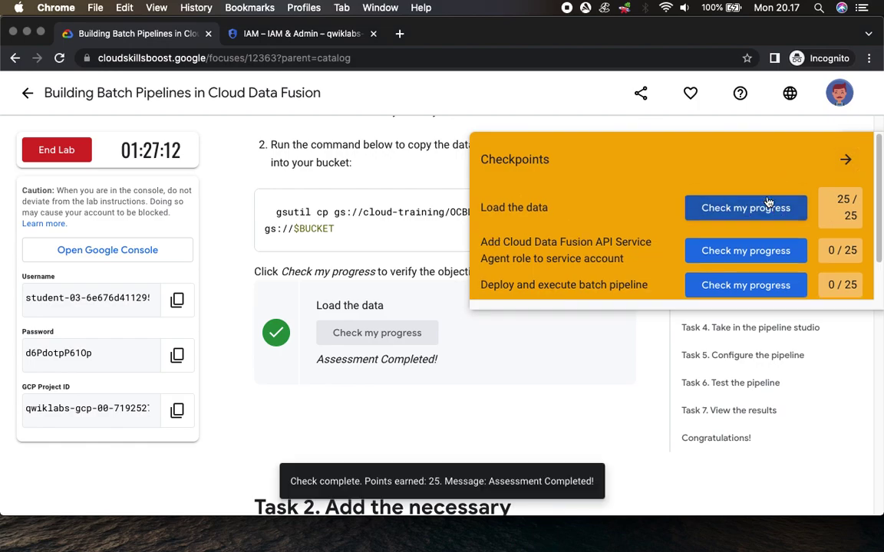
click(845, 160)
- Read Task 2's instructions on the Data Fusion instance and shrink the Cloud Shell pane in the console to its minimum height
scroll(575, 314, down, 2)
scroll(575, 313, down, 3)
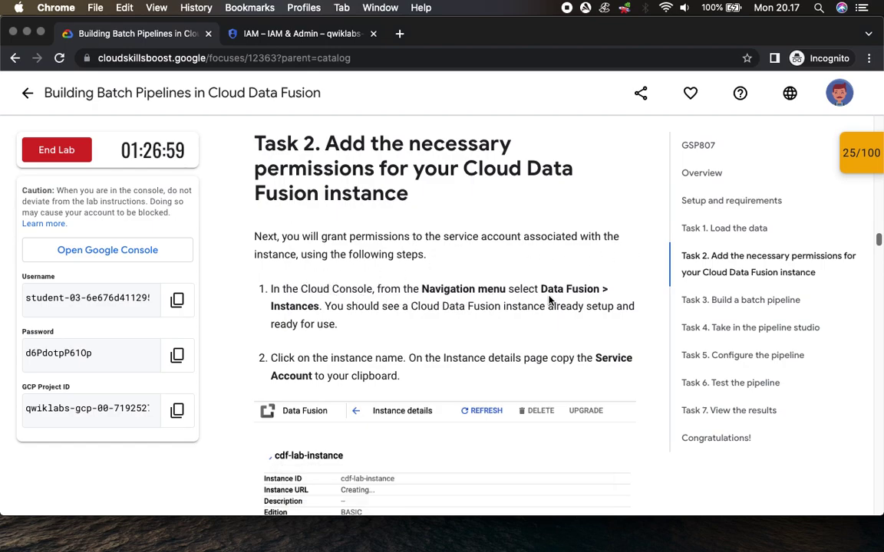
scroll(348, 327, down, 4)
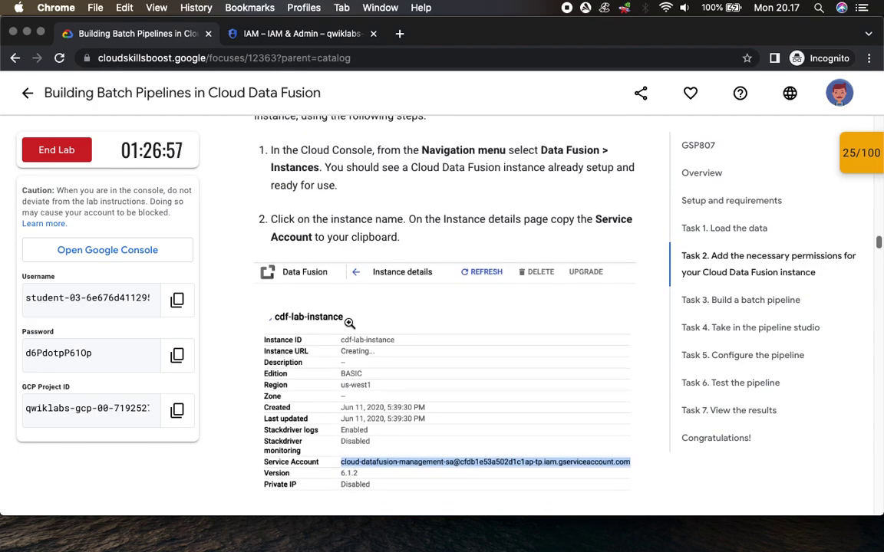
drag(270, 168, 321, 168)
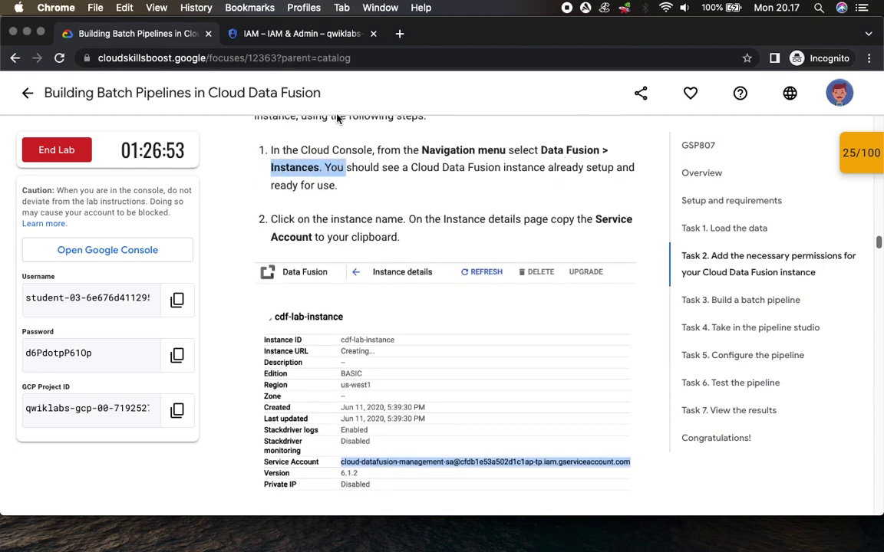
click(276, 33)
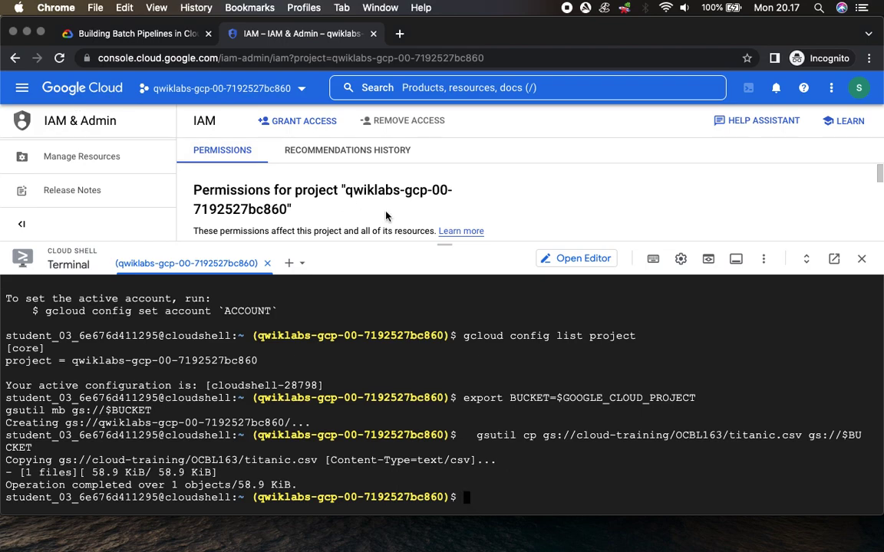
drag(444, 244, 430, 486)
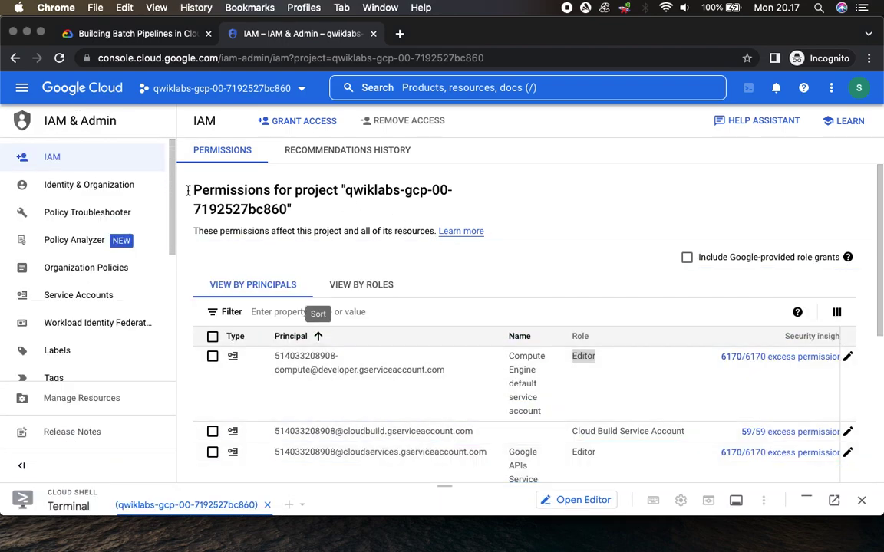
- Open the list of Data Fusion instances in the Google Cloud console
click(16, 90)
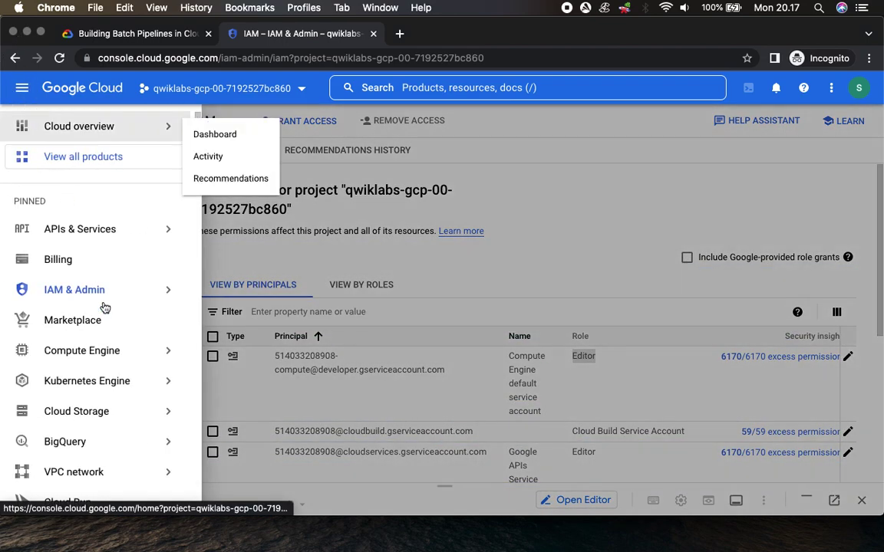
scroll(111, 381, down, 5)
click(69, 443)
scroll(69, 443, down, 10)
scroll(70, 441, down, 5)
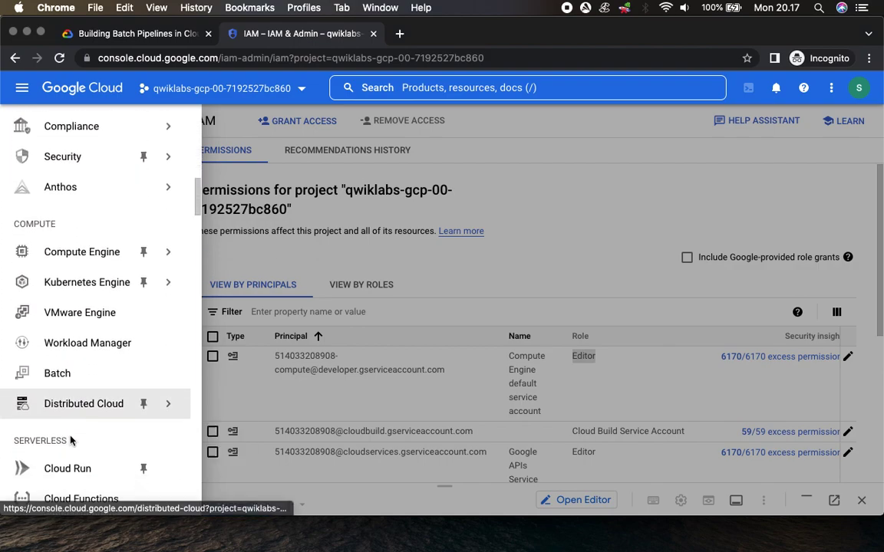
mouse_move(71, 441)
scroll(71, 441, down, 5)
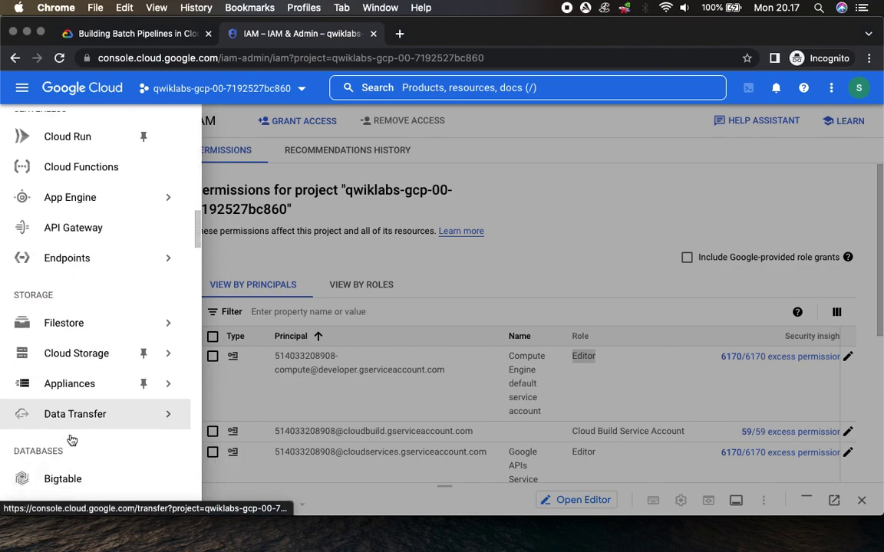
scroll(70, 440, down, 10)
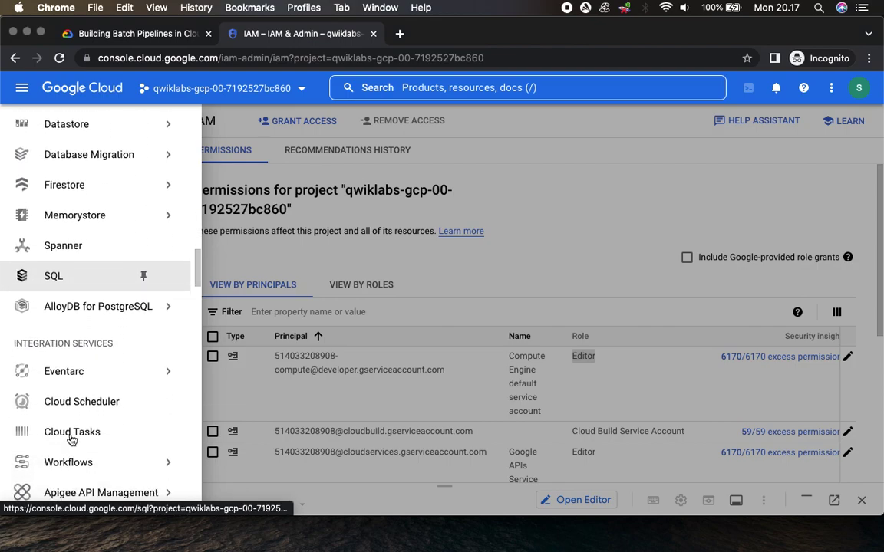
scroll(69, 438, down, 10)
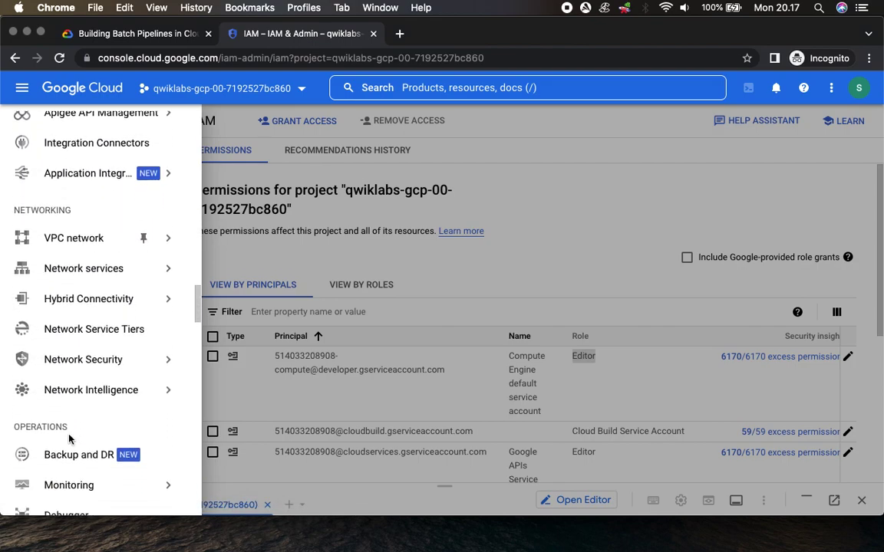
scroll(69, 439, down, 6)
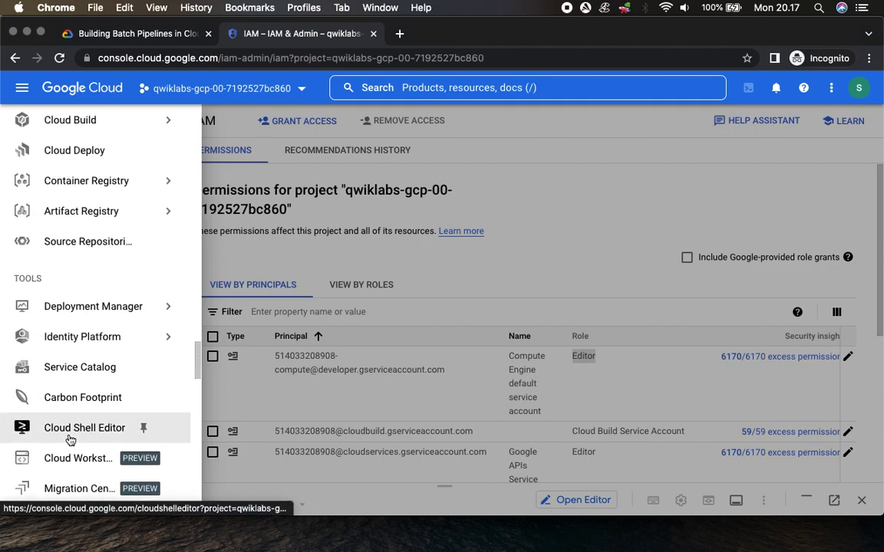
scroll(69, 440, down, 10)
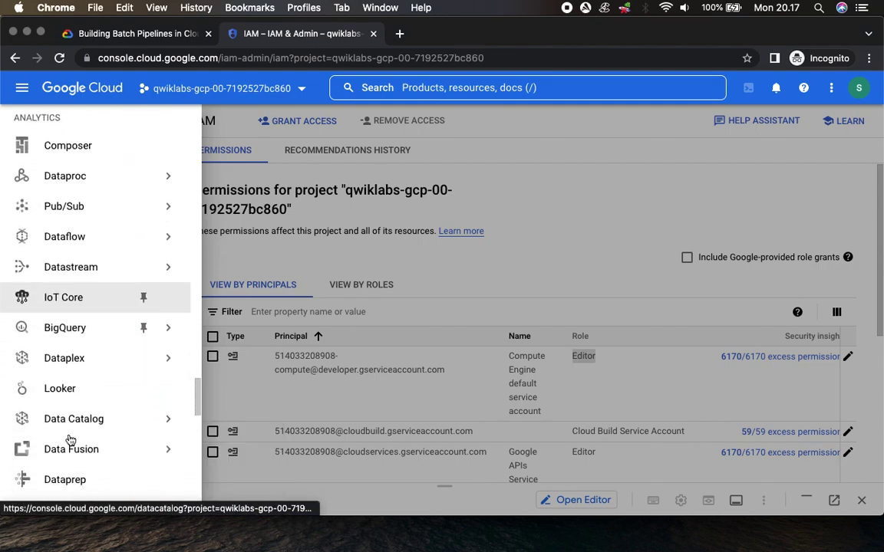
scroll(69, 439, down, 6)
scroll(69, 440, down, 5)
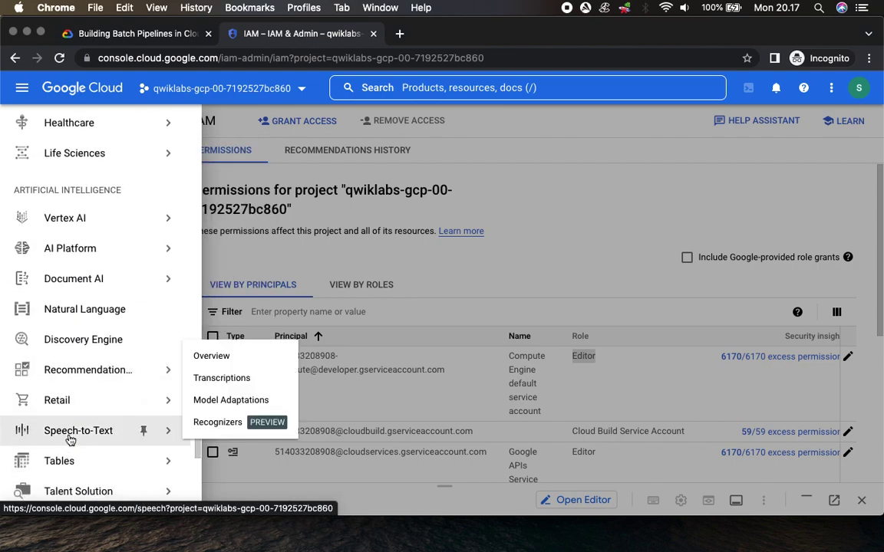
scroll(69, 440, down, 5)
scroll(69, 440, down, 2)
scroll(69, 440, up, 5)
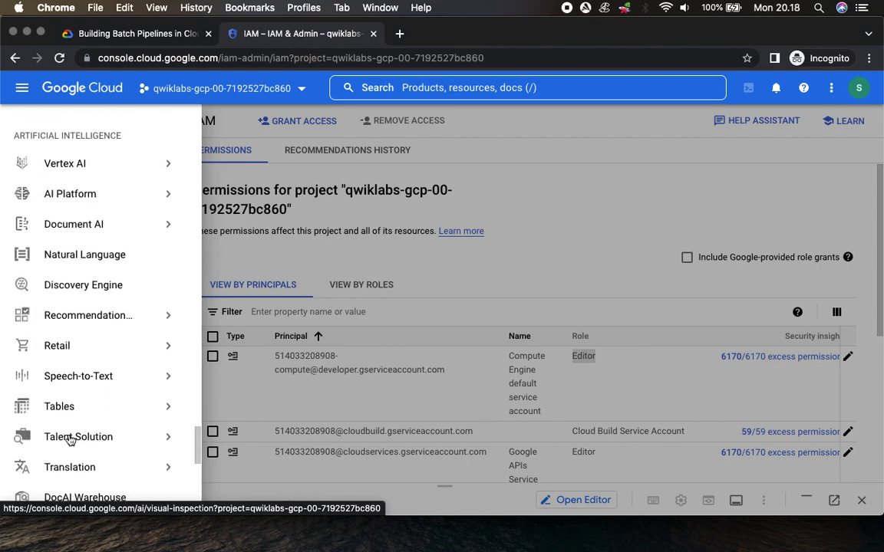
scroll(69, 439, up, 5)
scroll(69, 439, up, 1)
mouse_move(133, 301)
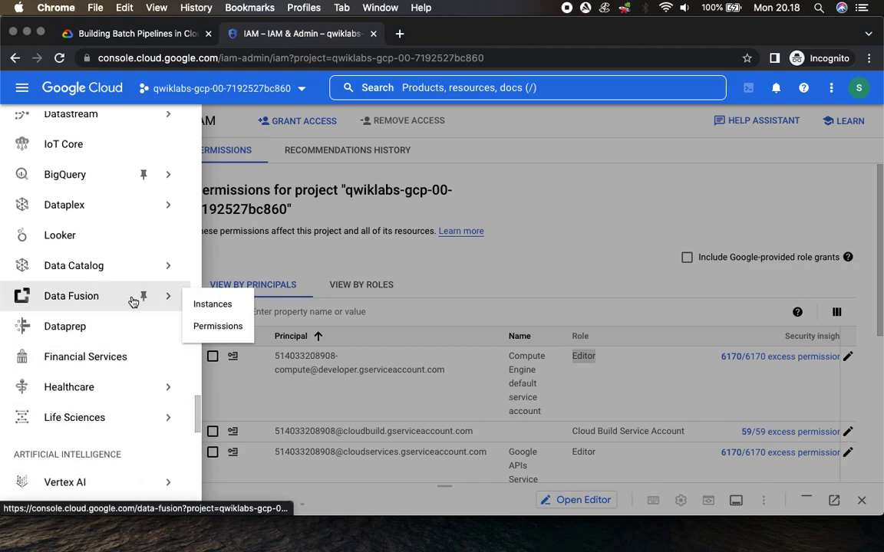
click(215, 305)
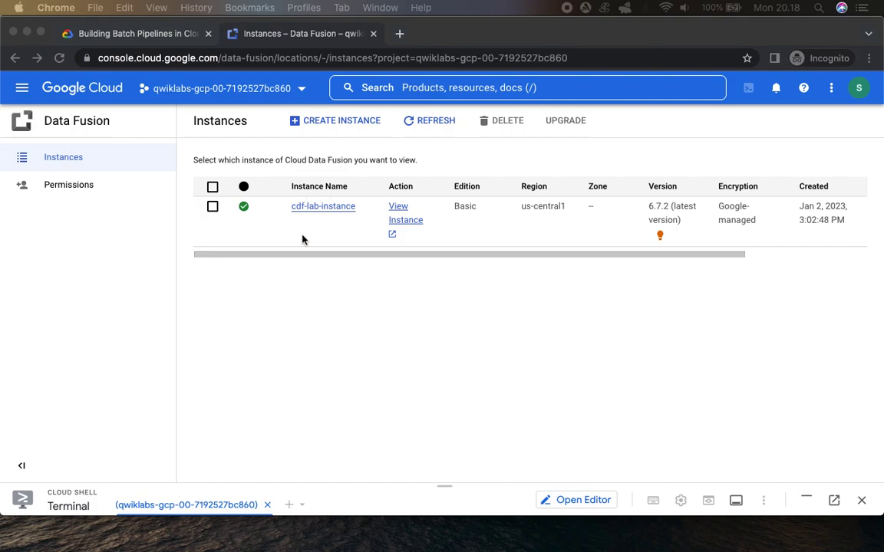
- Read the lab's instruction on copying the service account and open the details of cdf-lab-instance
click(122, 34)
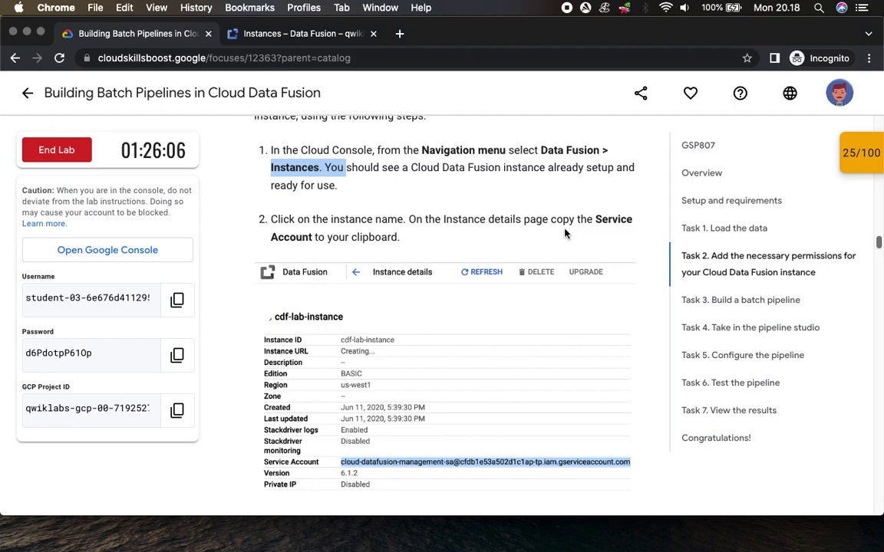
scroll(298, 212, down, 3)
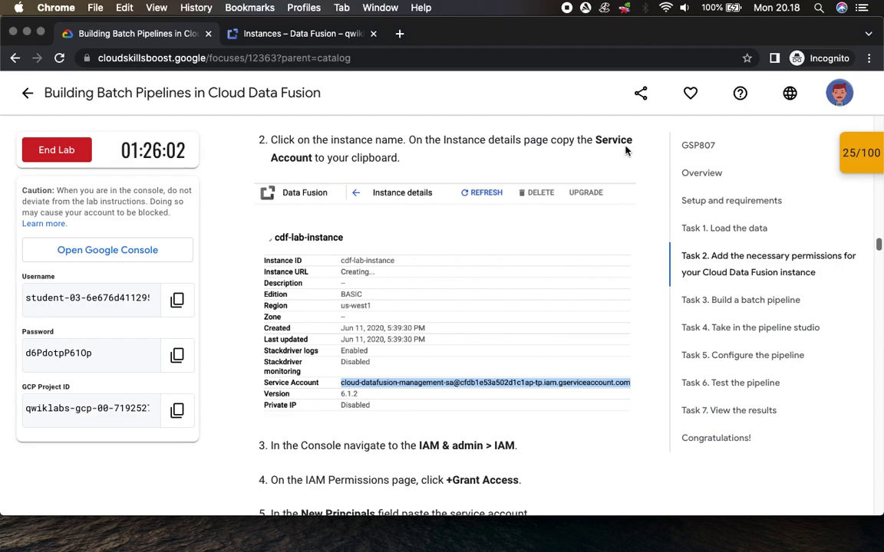
click(318, 34)
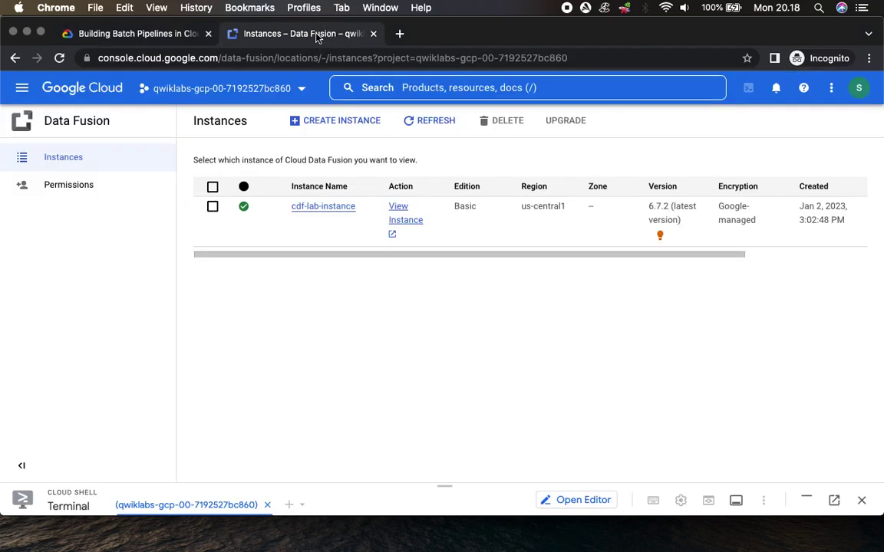
click(316, 209)
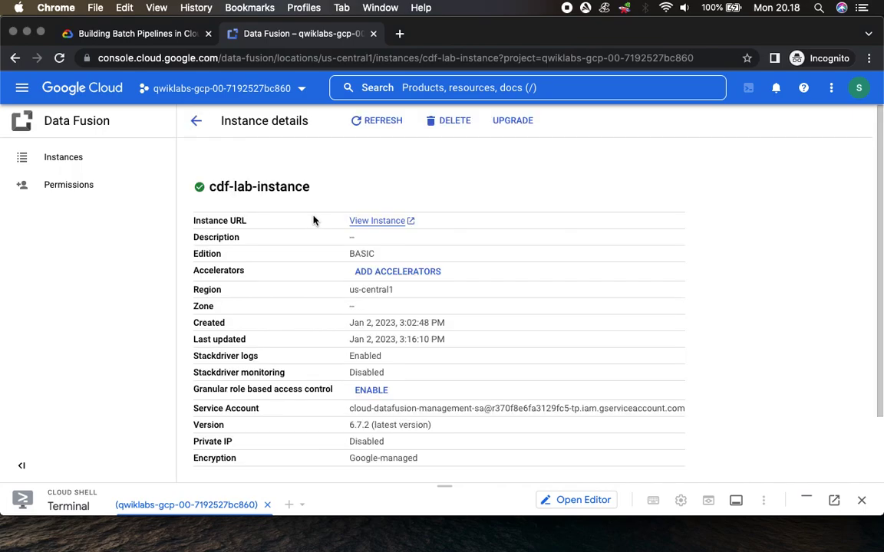
- Read the lab's next Task 2 instructions and open the console's IAM page in a new browser tab
click(135, 32)
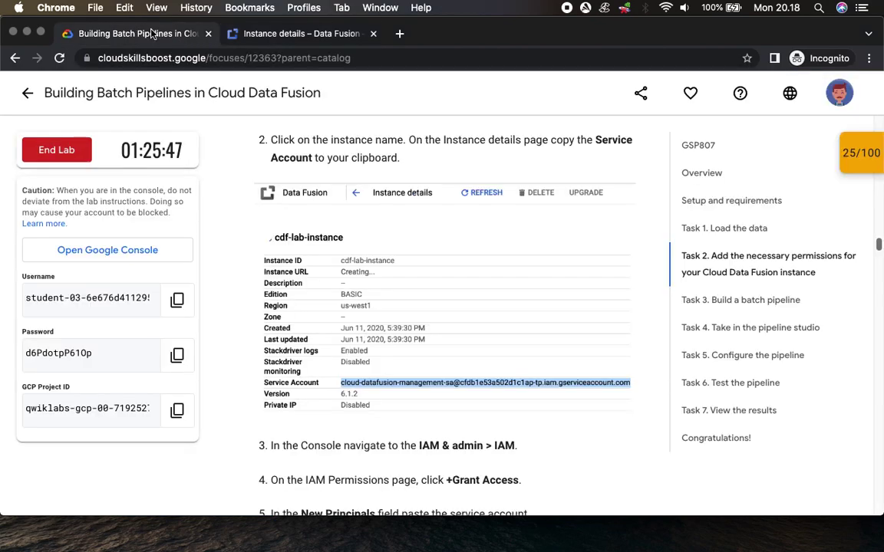
scroll(379, 282, down, 3)
scroll(379, 281, down, 3)
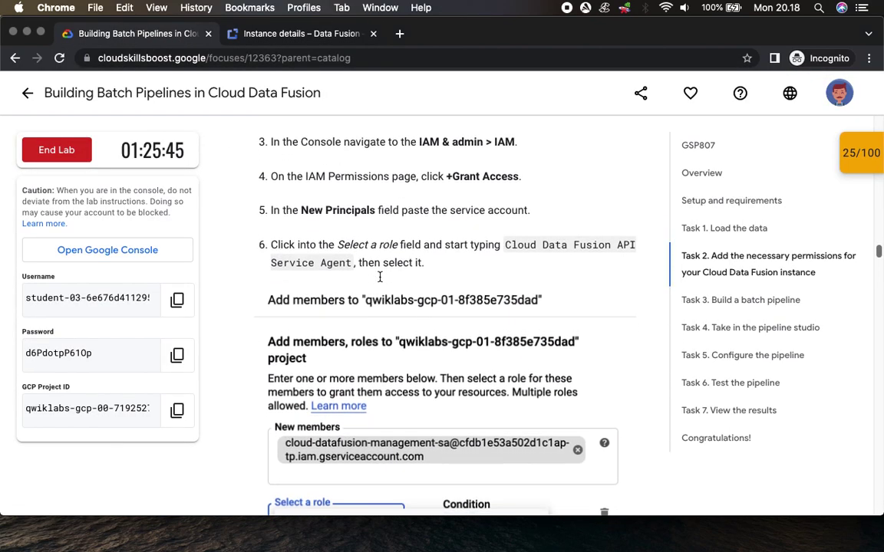
drag(400, 139, 539, 145)
click(280, 33)
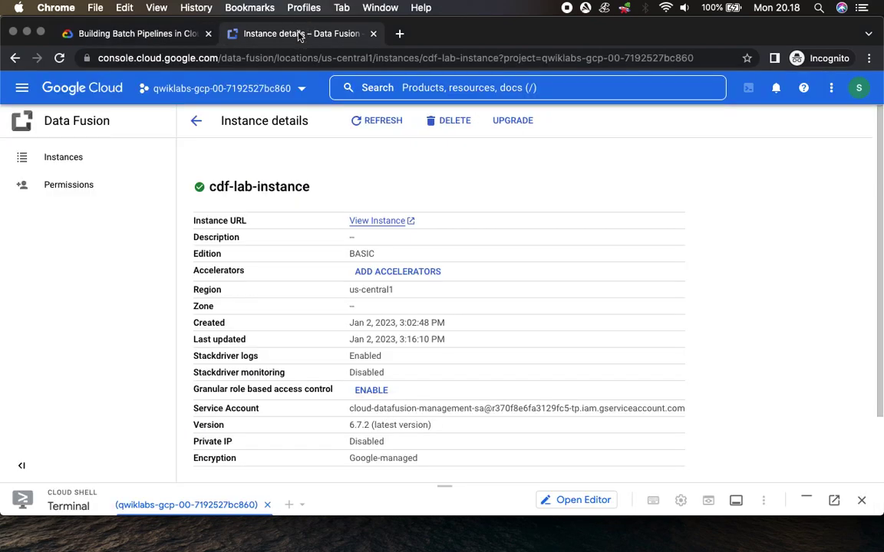
click(20, 87)
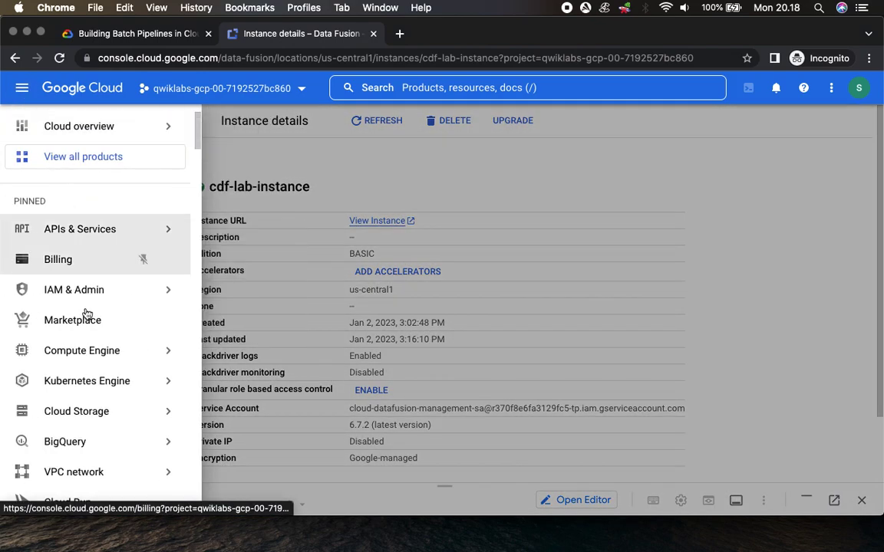
mouse_move(86, 286)
right_click(217, 92)
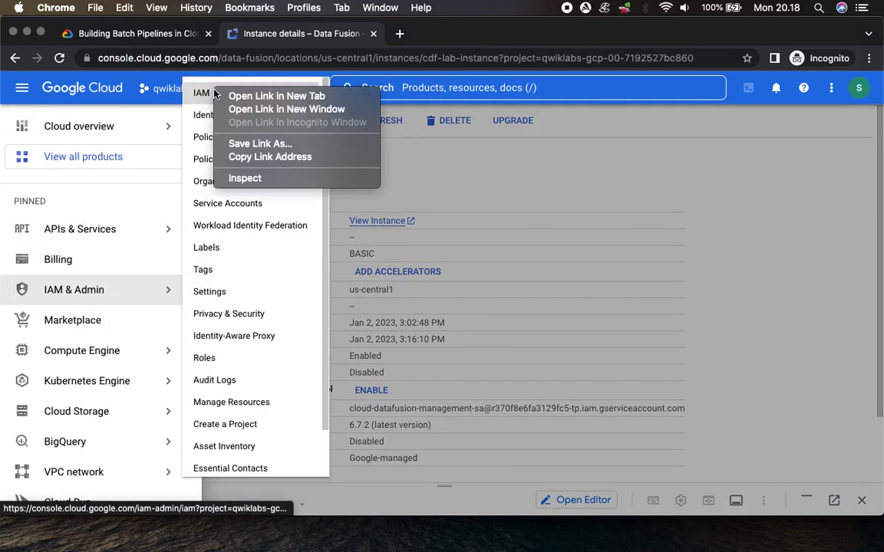
click(287, 95)
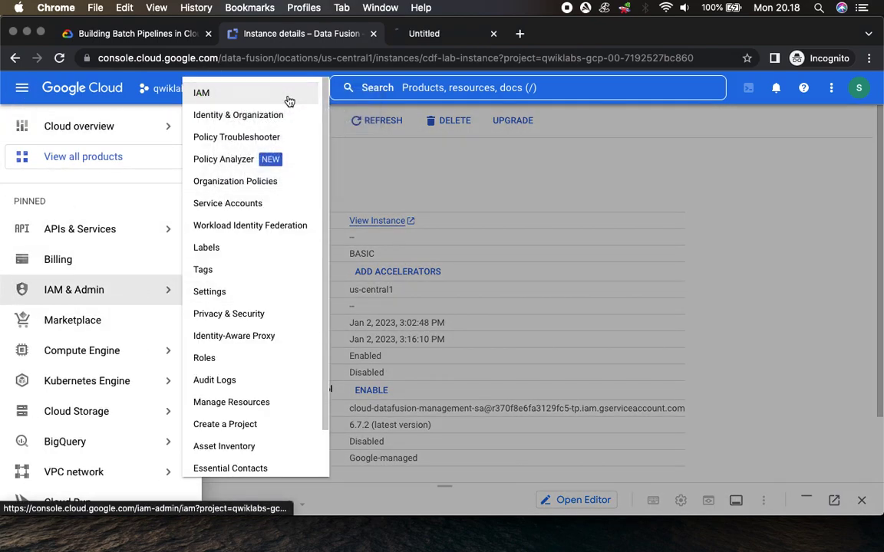
click(474, 35)
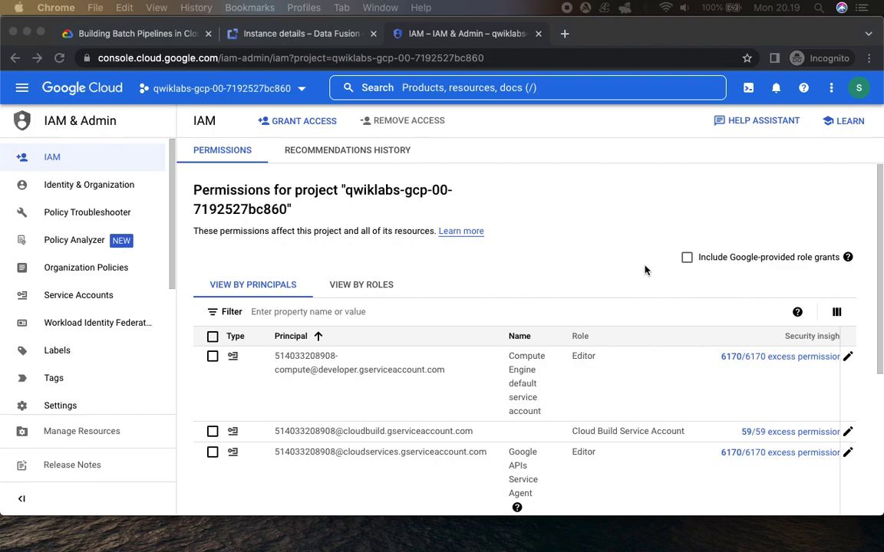
- Review the lab's Grant Access instructions and open the form for granting access to the project in IAM
click(77, 34)
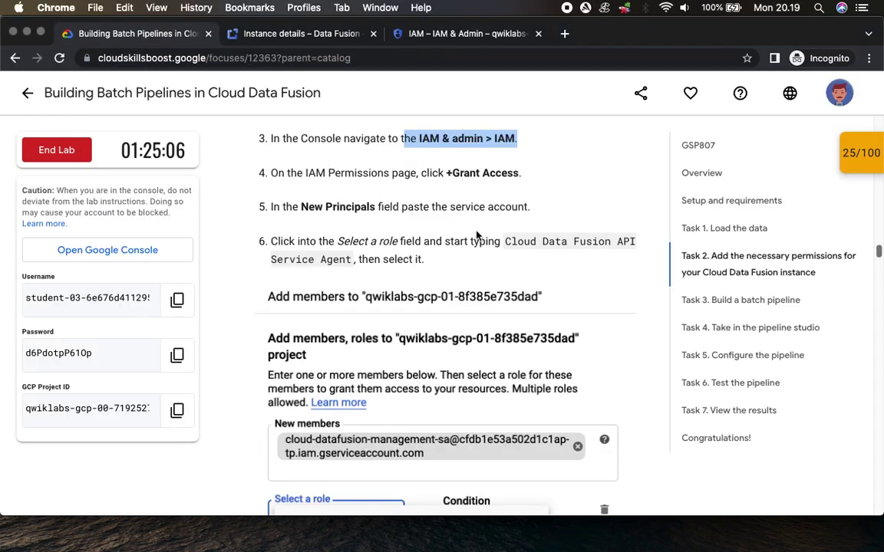
scroll(480, 236, down, 1)
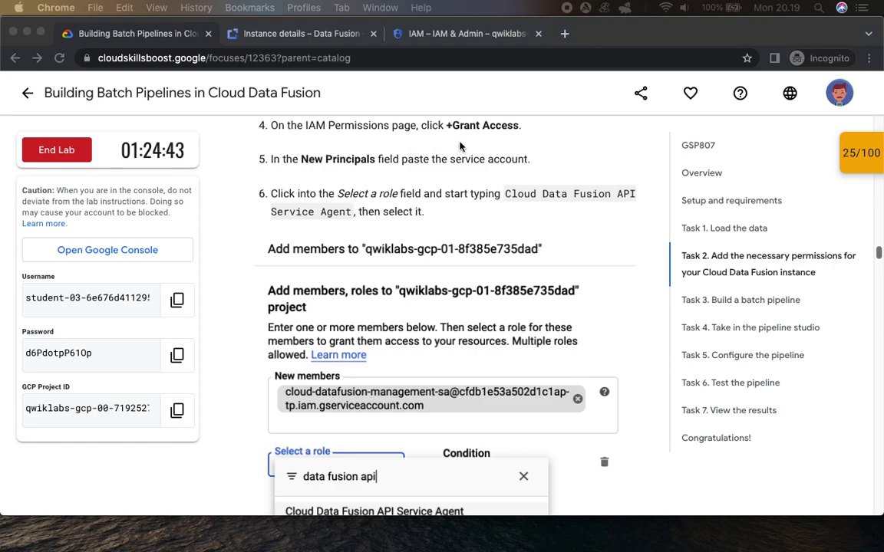
click(116, 37)
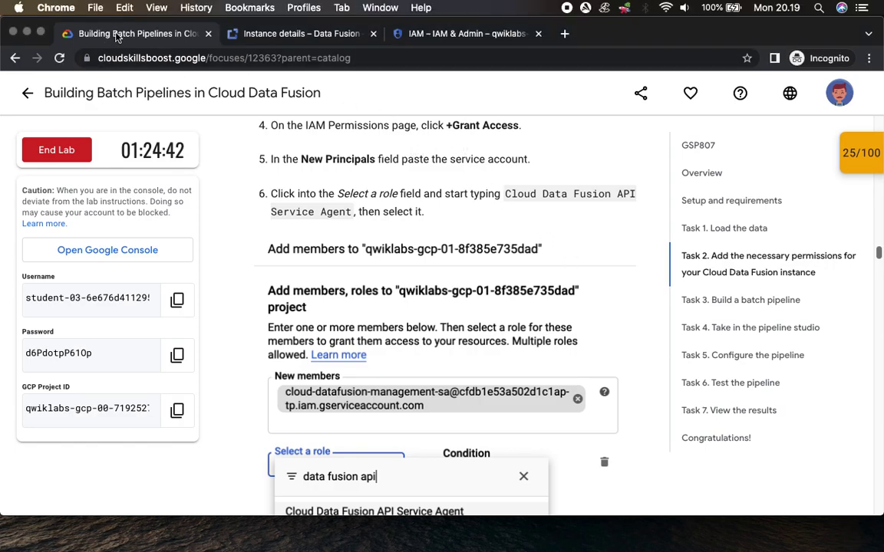
click(288, 35)
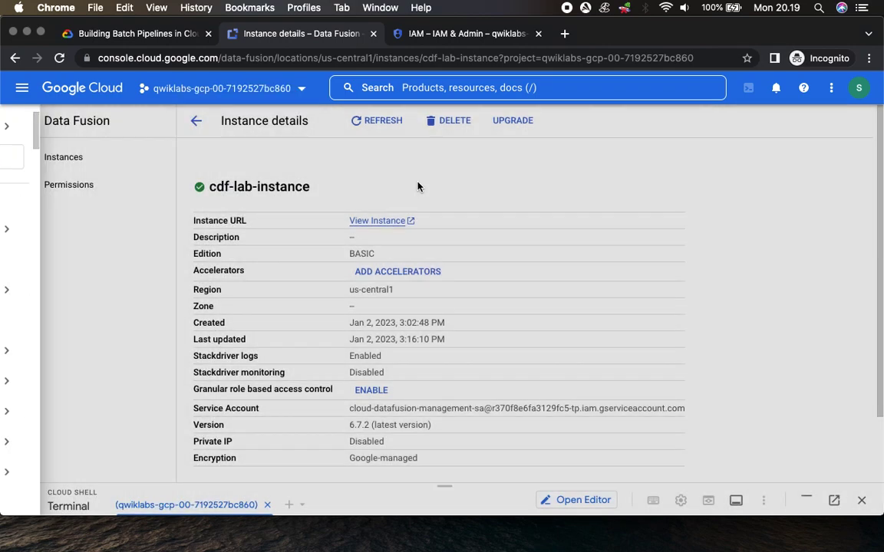
click(457, 39)
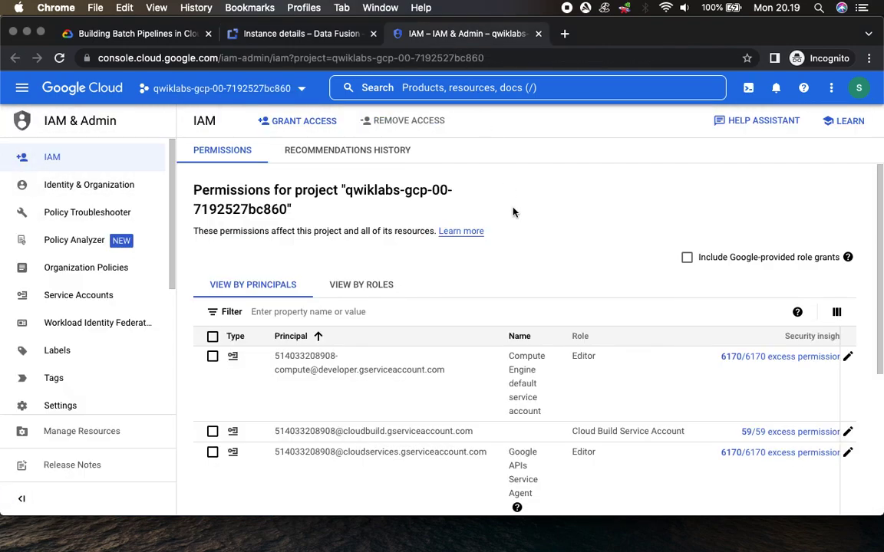
click(134, 33)
click(387, 33)
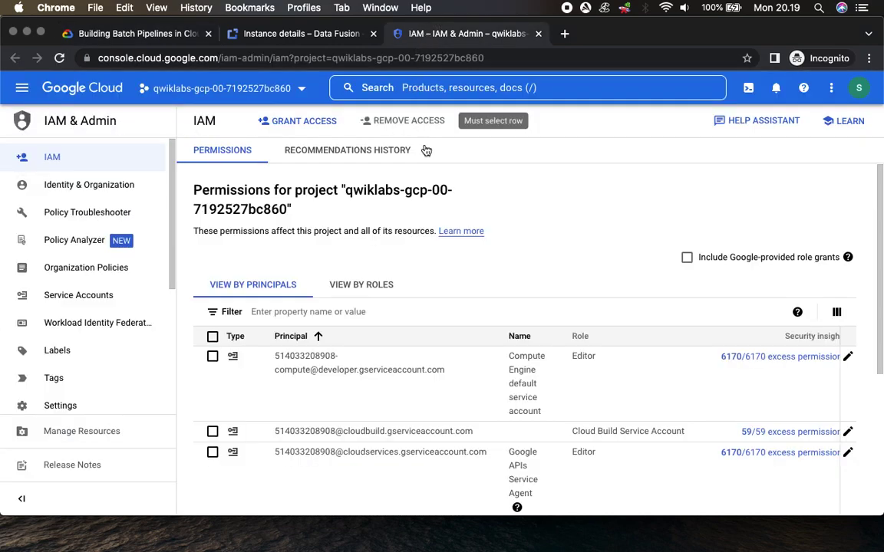
click(298, 121)
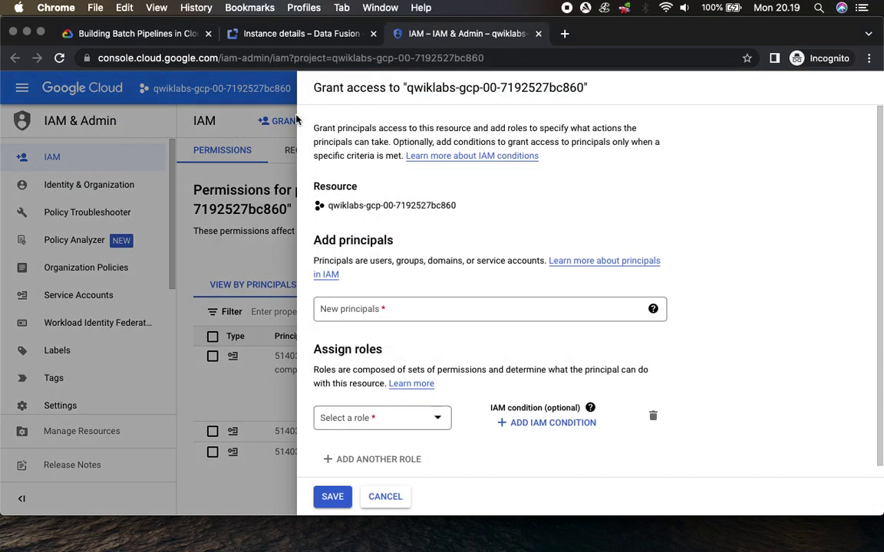
- Copy the service account address from the cdf-lab-instance details and add it as a new principal in the access grant
click(148, 35)
scroll(349, 146, down, 1)
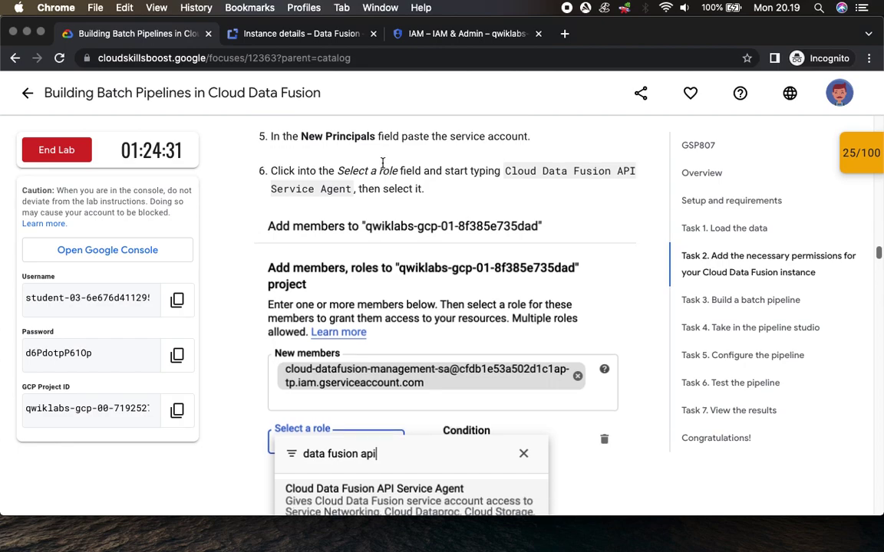
click(432, 34)
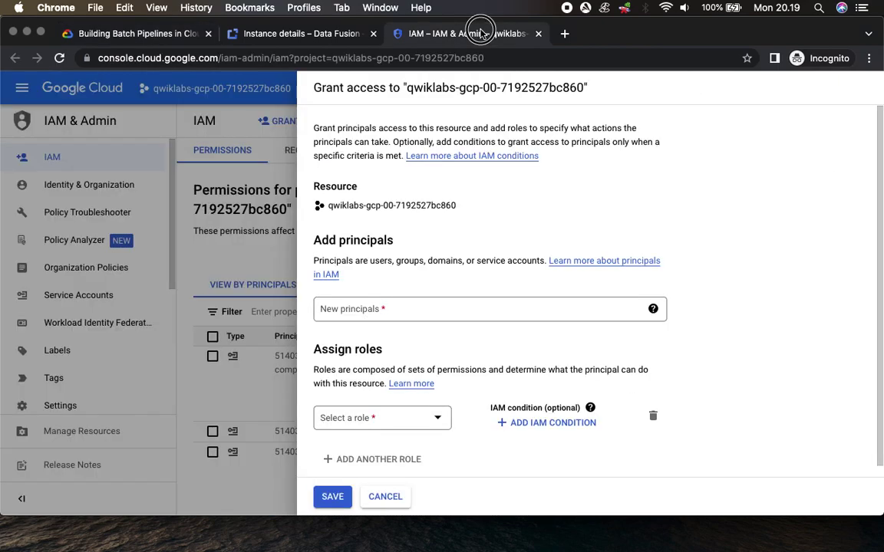
click(318, 36)
double_click(451, 411)
click(451, 410)
triple_click(451, 410)
key(super+c)
click(471, 33)
click(350, 311)
key(super+v)
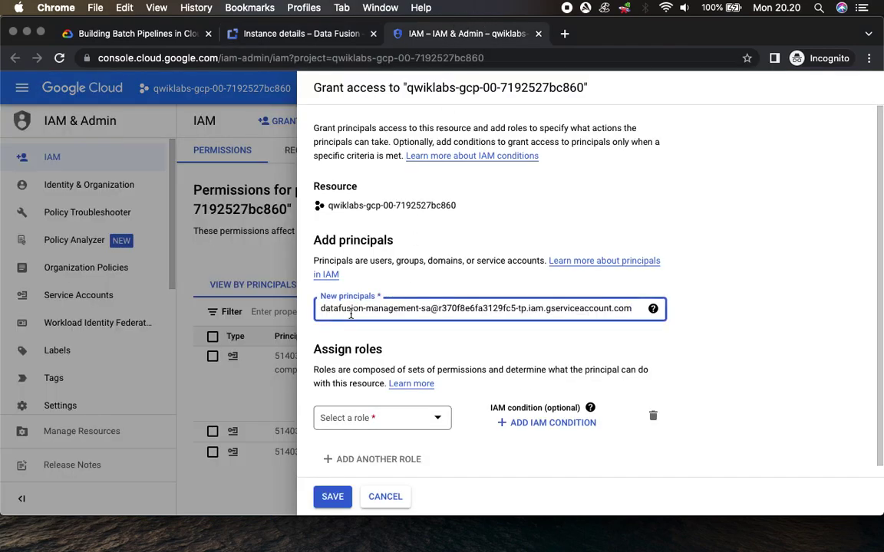
click(392, 333)
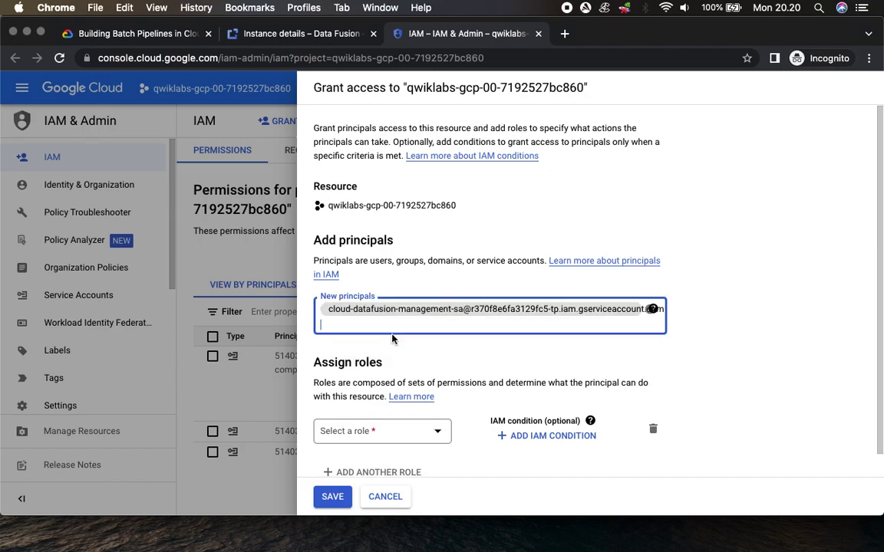
- Assign the Cloud Data Fusion API Service Agent role, named in the lab instructions, to the new principal and save the access grant
click(132, 37)
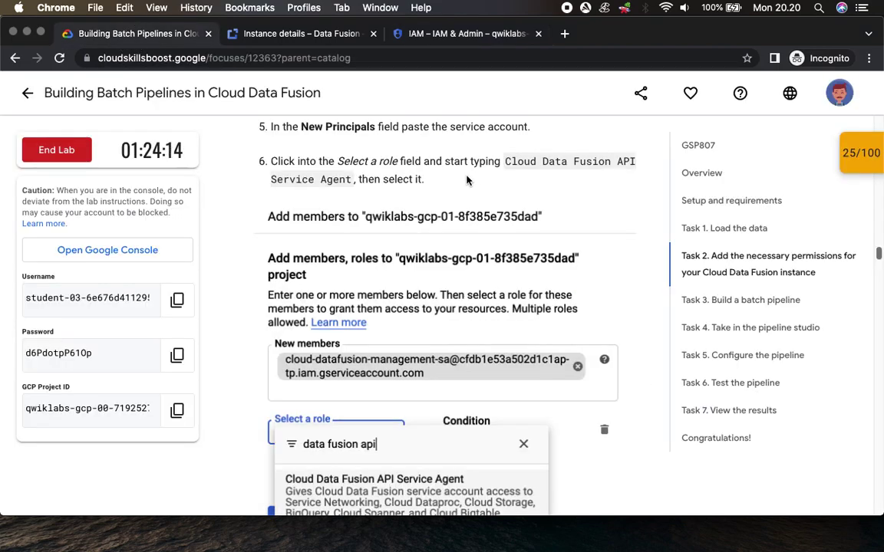
drag(504, 161, 351, 181)
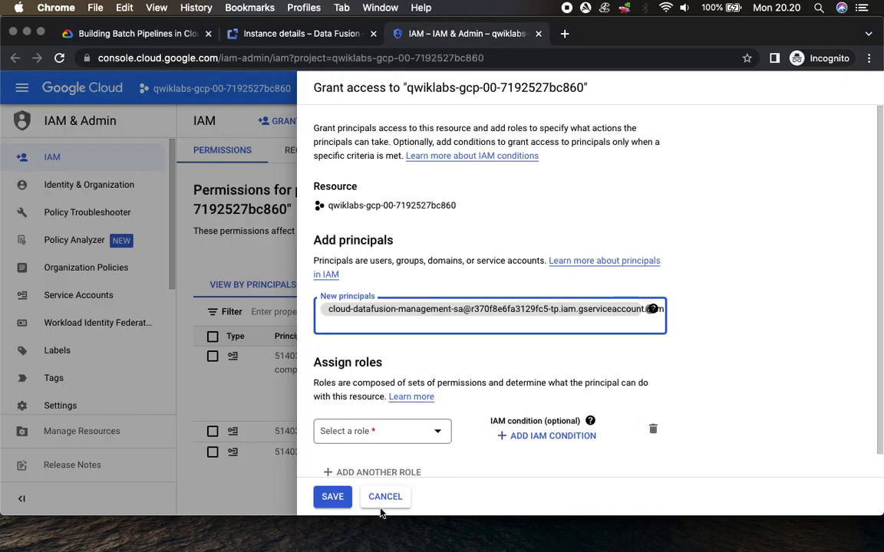
click(358, 431)
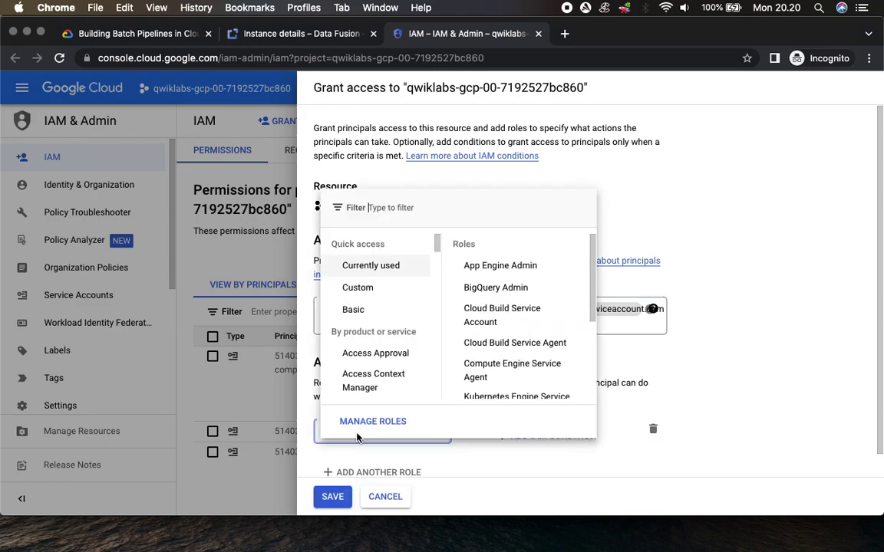
click(375, 208)
key(super+v)
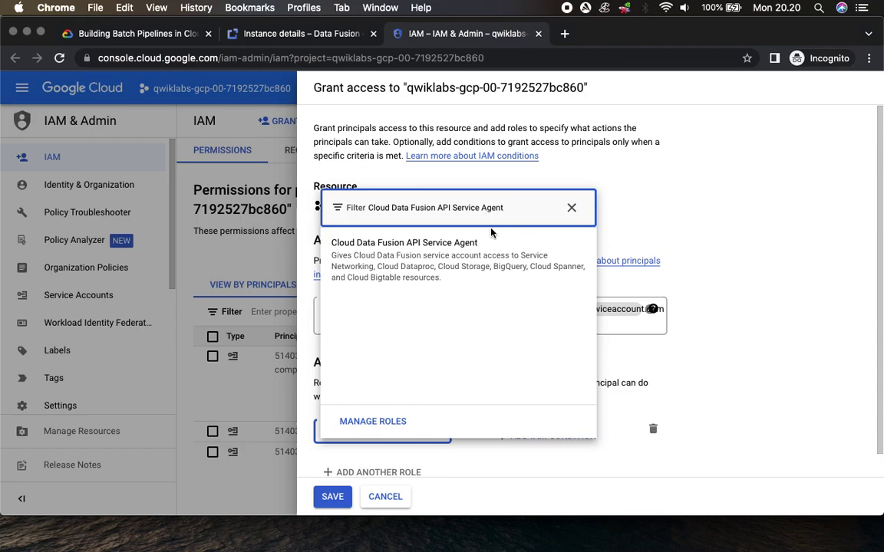
click(361, 262)
click(334, 498)
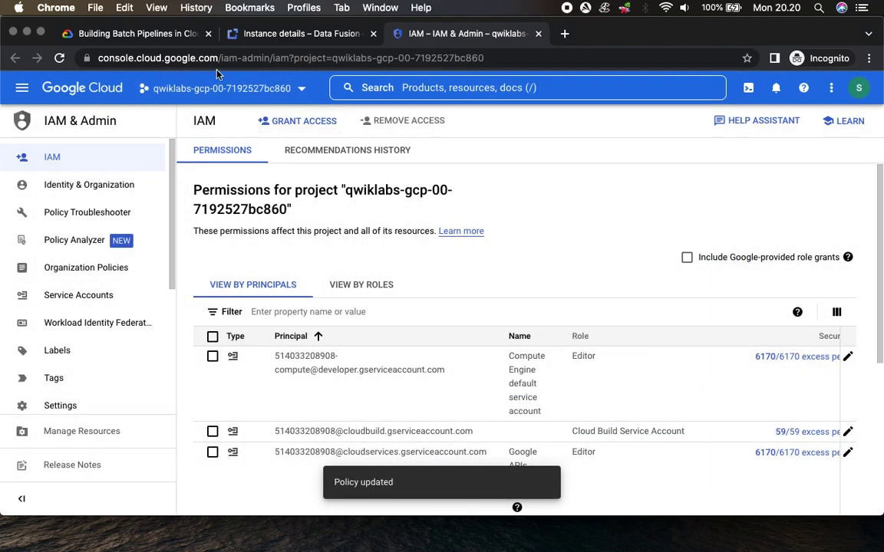
- Return to the lab and check progress on the objective of adding the Cloud Data Fusion API Service Agent role
click(136, 37)
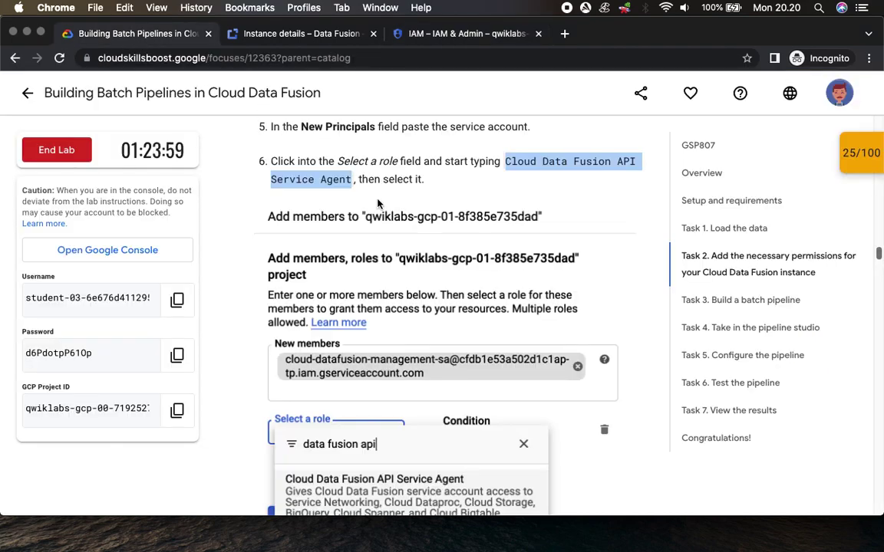
scroll(445, 215, down, 1)
scroll(444, 216, down, 10)
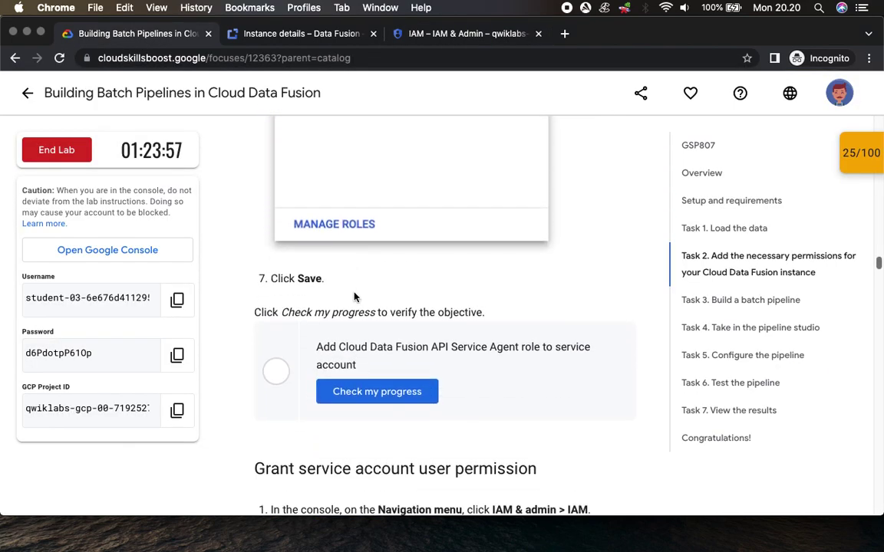
scroll(480, 254, down, 2)
click(381, 244)
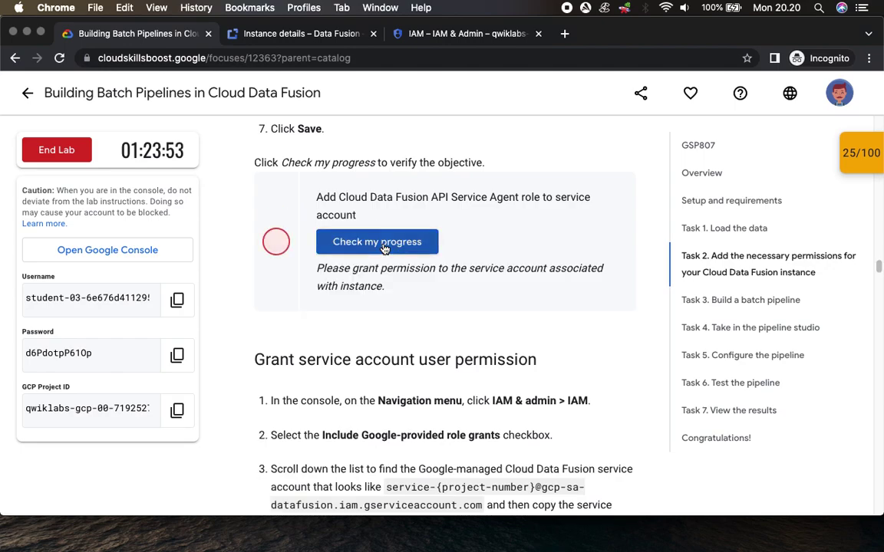
- Examine the IAM principals list for the Data Fusion management service account and its assigned role
click(290, 34)
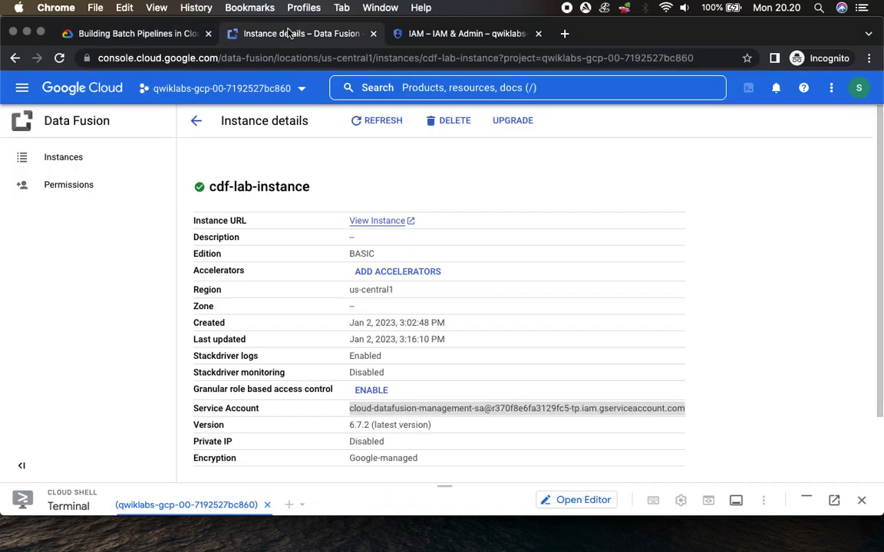
click(460, 33)
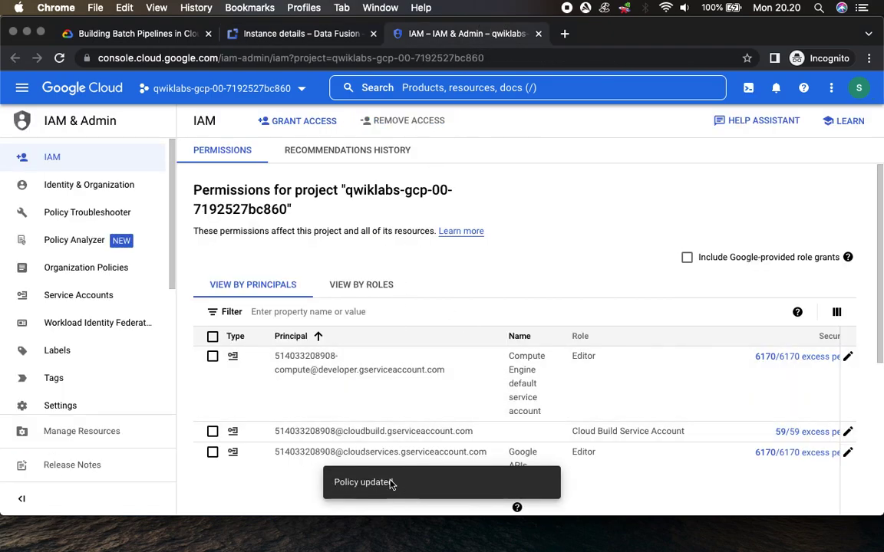
scroll(457, 356, down, 3)
scroll(454, 356, down, 1)
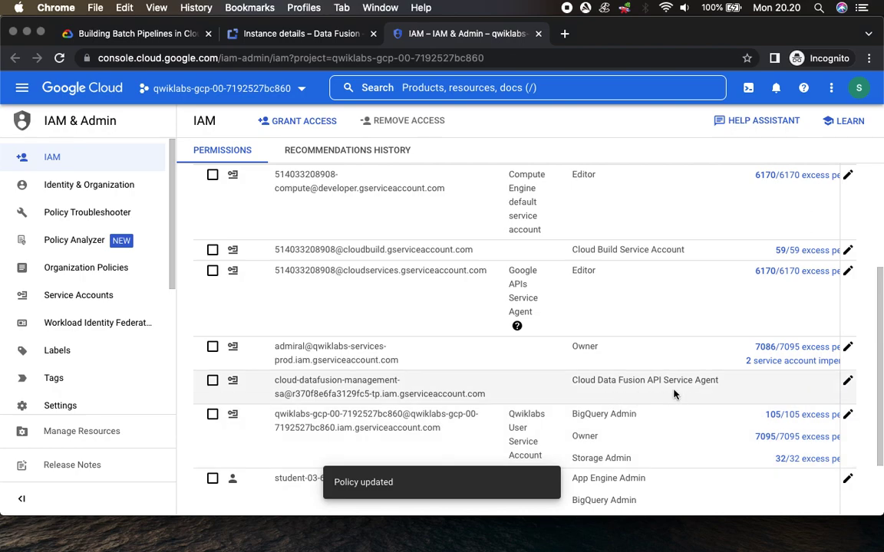
- Recheck the lab's service agent role objective, both in the instructions and in the checkpoints list, and close that list
click(127, 33)
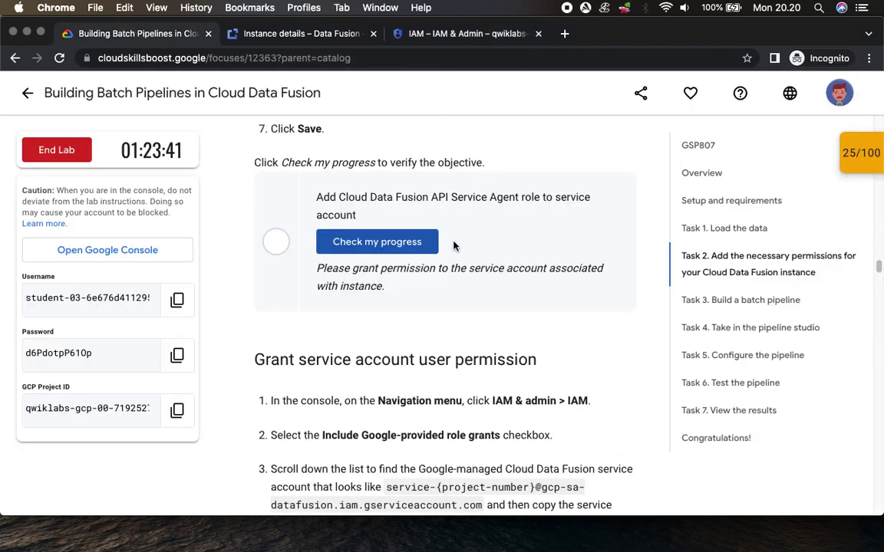
click(407, 244)
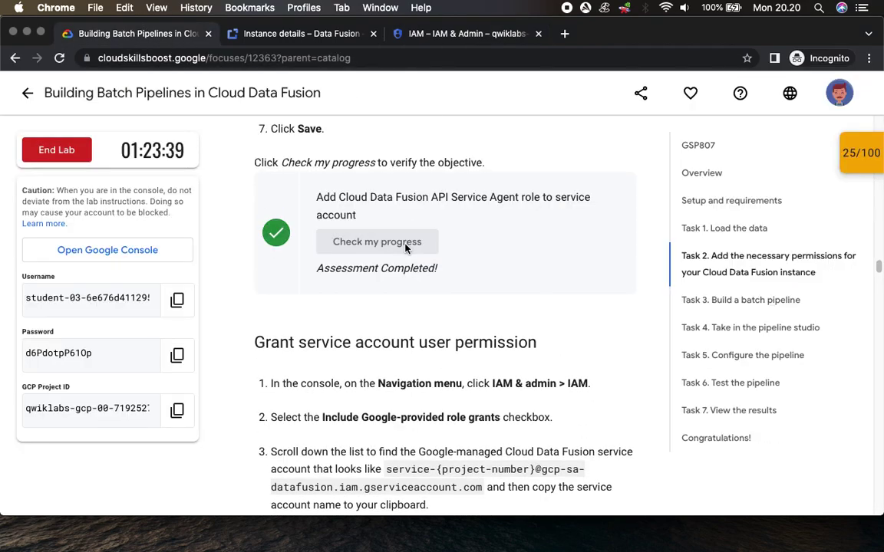
mouse_move(842, 165)
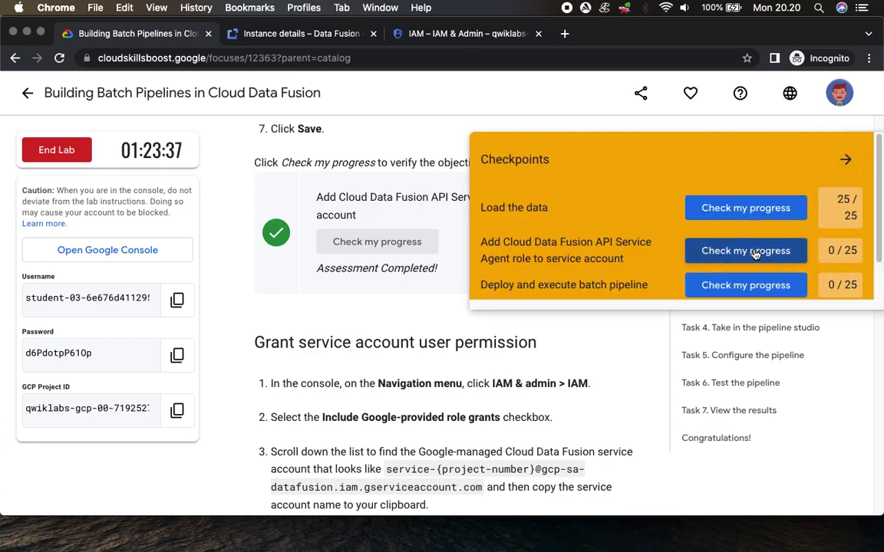
click(756, 253)
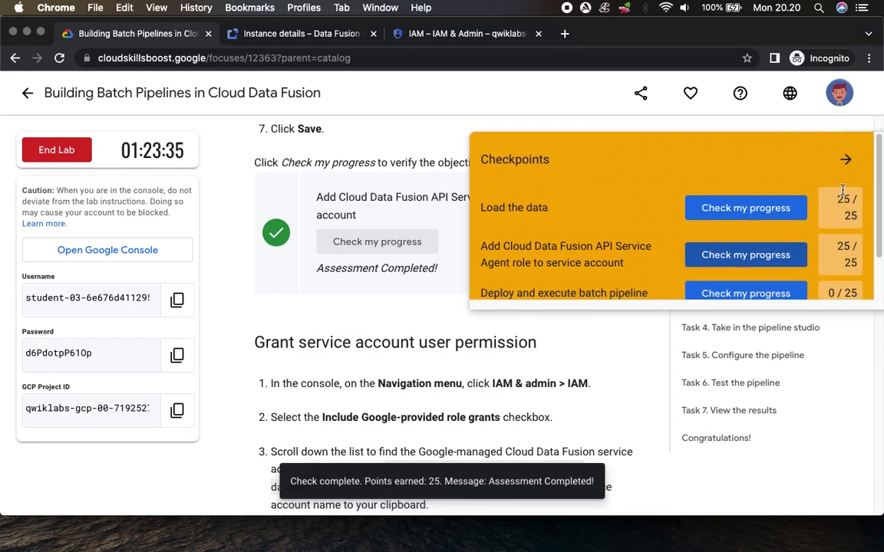
click(847, 161)
- Review the lab's Grant service account user permission instructions and include Google-provided role grants in the IAM principals list
scroll(500, 313, down, 5)
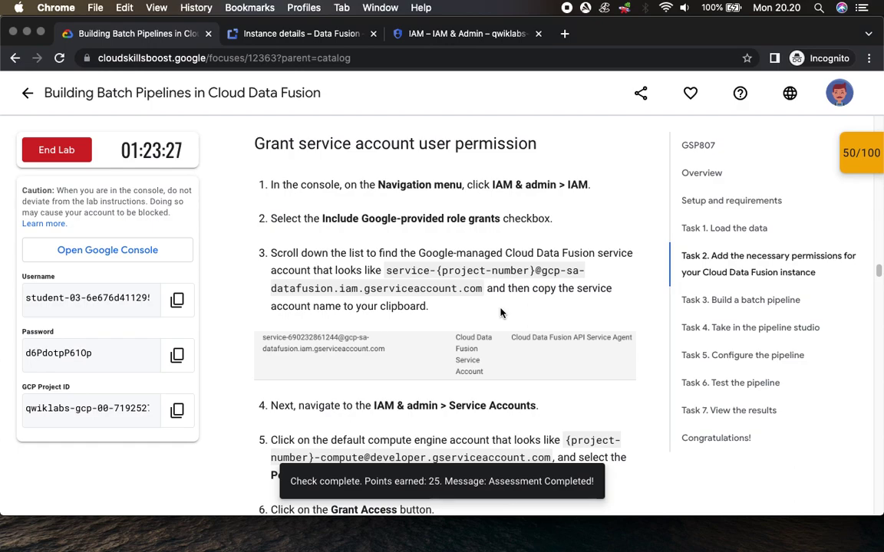
scroll(500, 312, down, 1)
scroll(500, 312, down, 1)
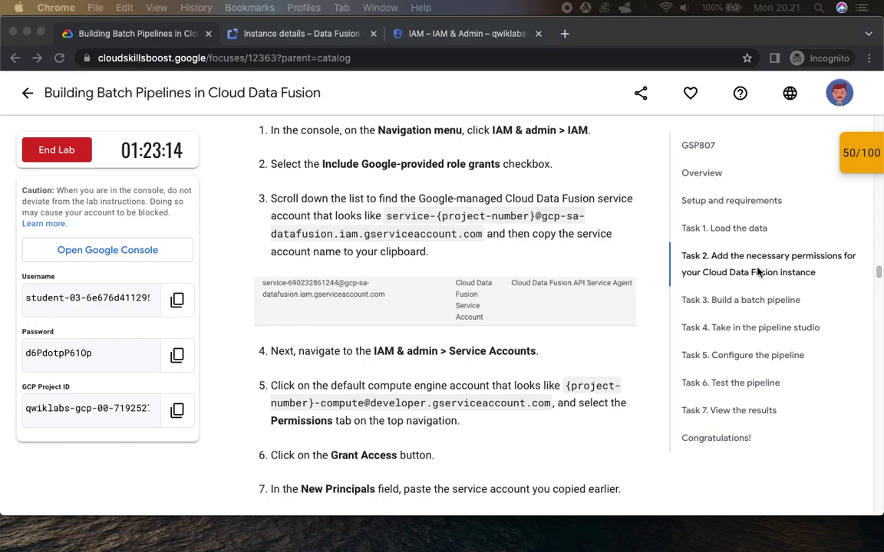
click(445, 34)
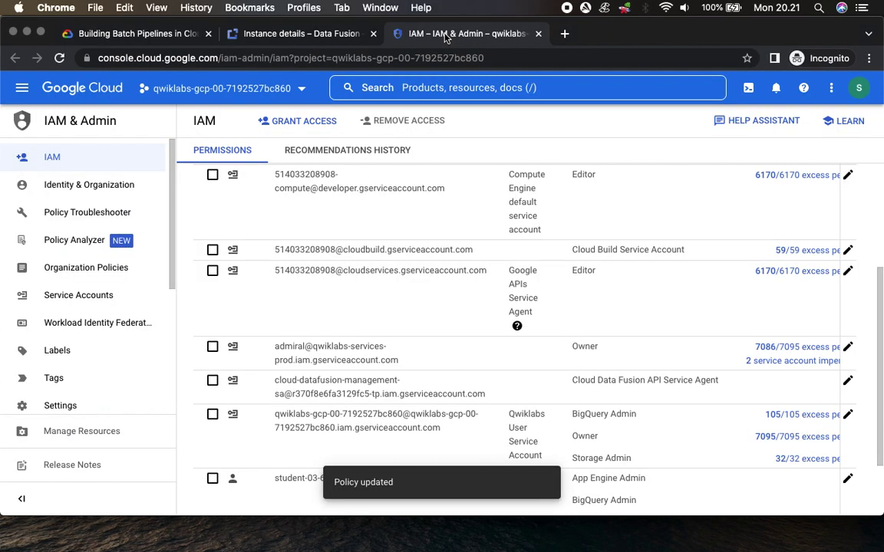
click(122, 34)
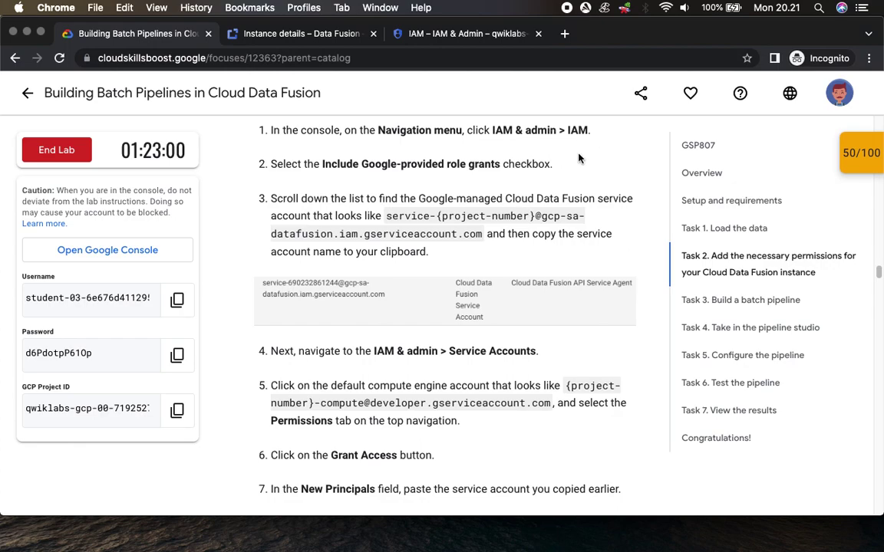
click(471, 34)
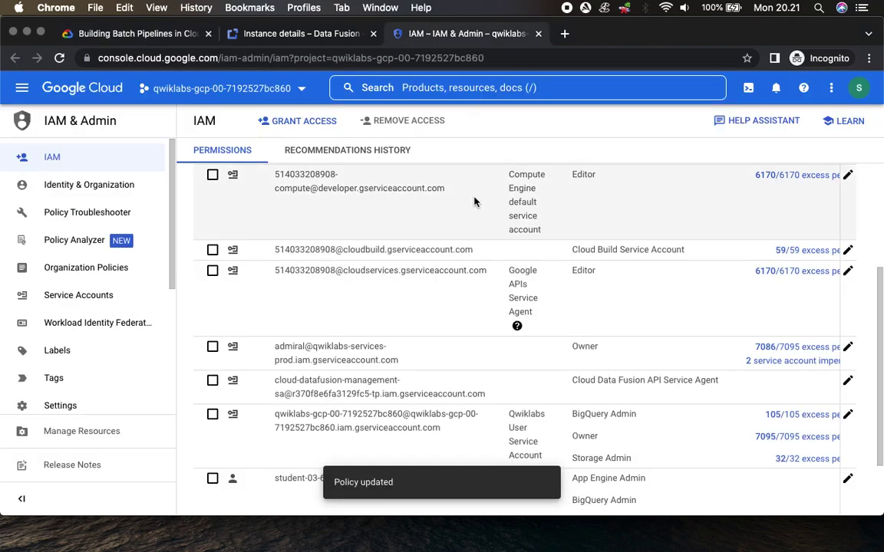
click(134, 36)
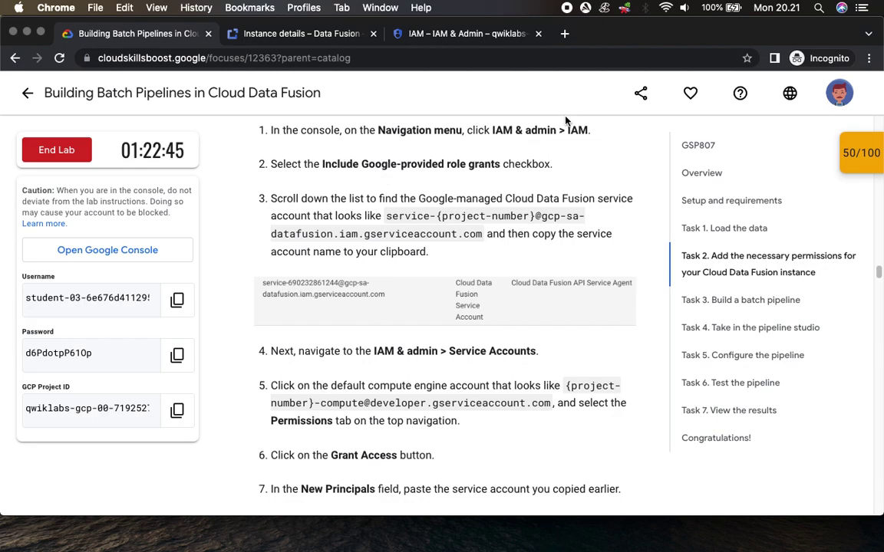
click(452, 29)
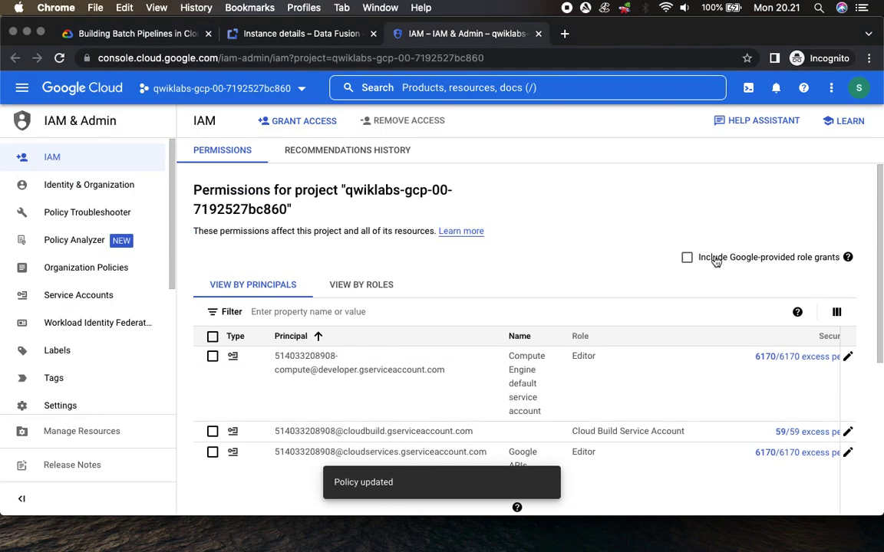
click(687, 257)
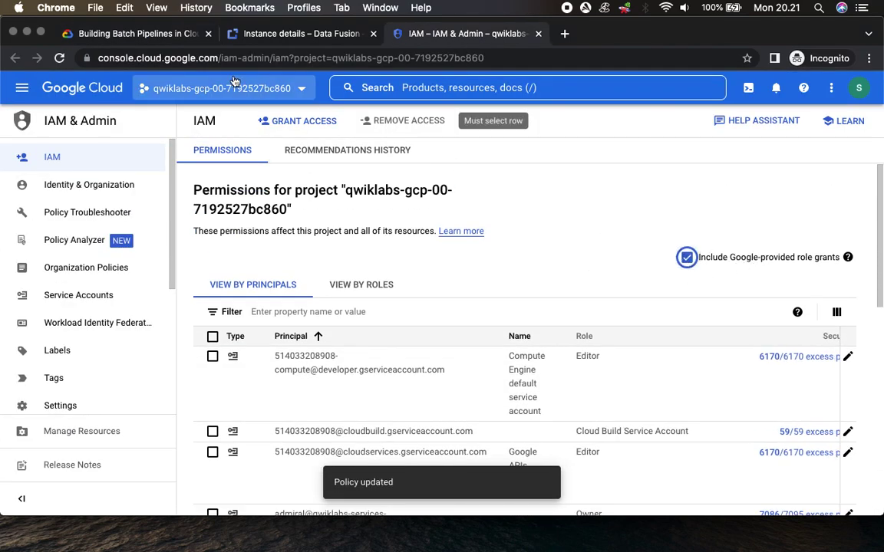
- Read the lab's instruction on the Google-managed Cloud Data Fusion service account and locate that account in the IAM principals list
click(137, 33)
scroll(428, 253, down, 2)
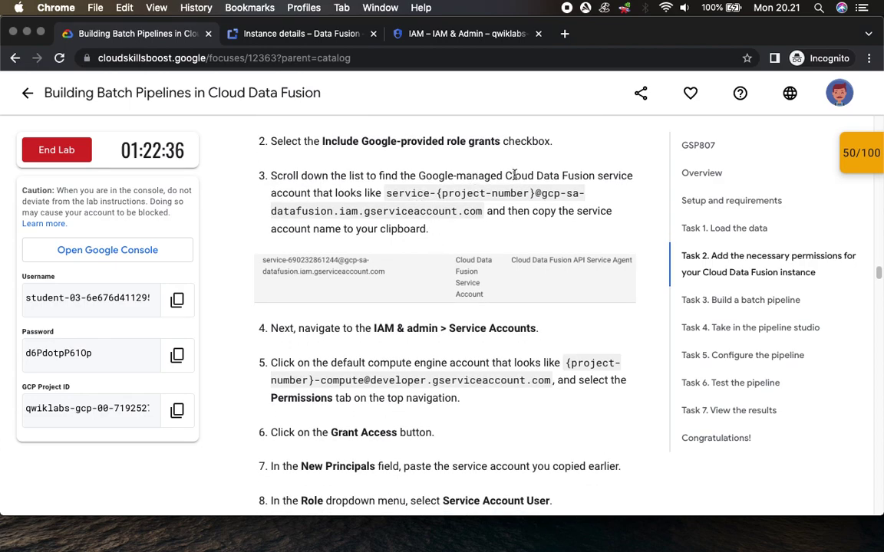
scroll(441, 188, down, 2)
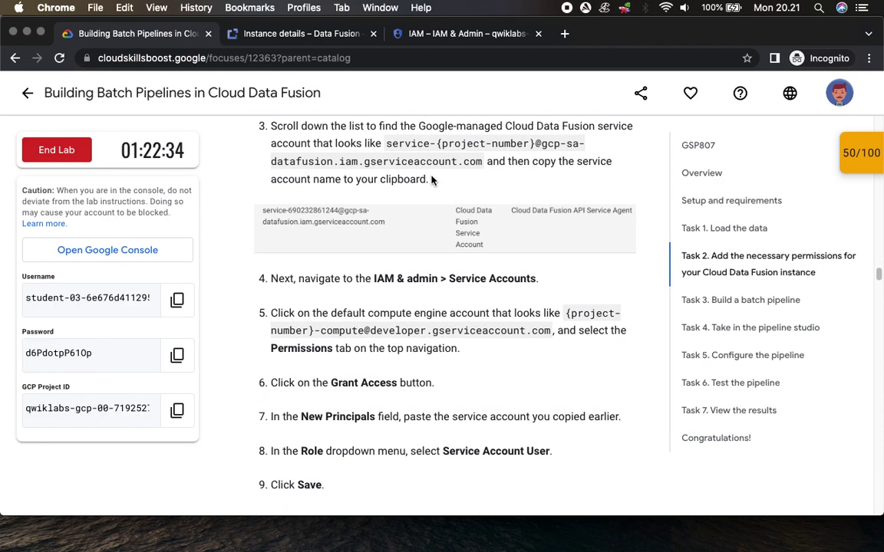
drag(389, 144, 458, 172)
click(432, 40)
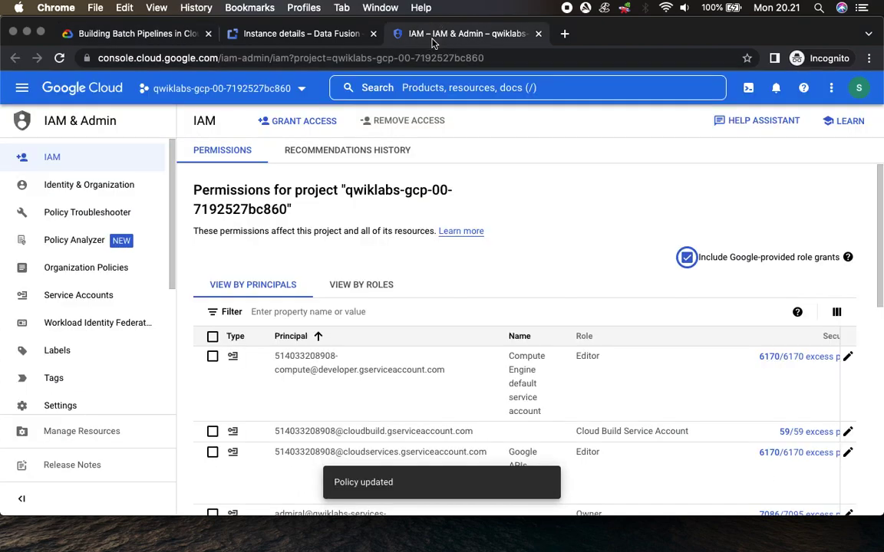
scroll(429, 361, down, 8)
scroll(430, 360, down, 3)
scroll(431, 361, down, 3)
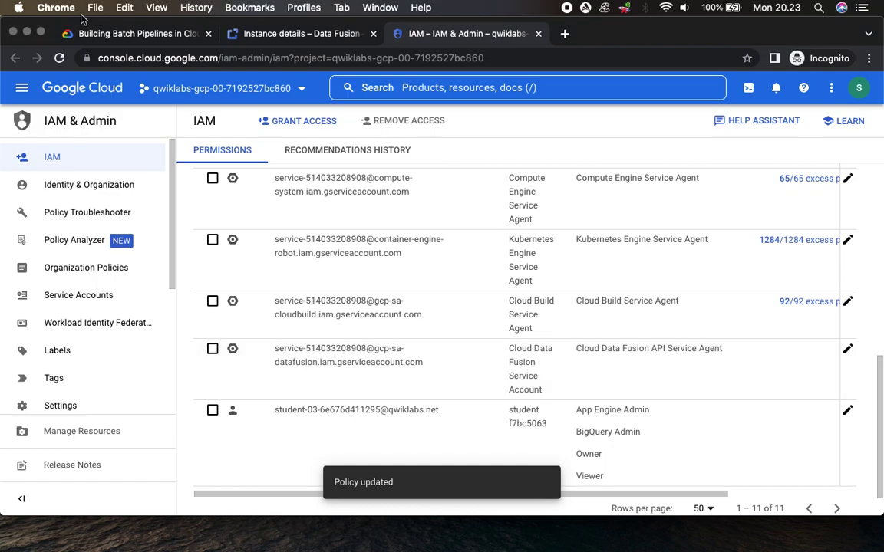
- Compare the lab's account name pattern with the IAM list and copy the Google-managed Cloud Data Fusion service account's address
click(131, 33)
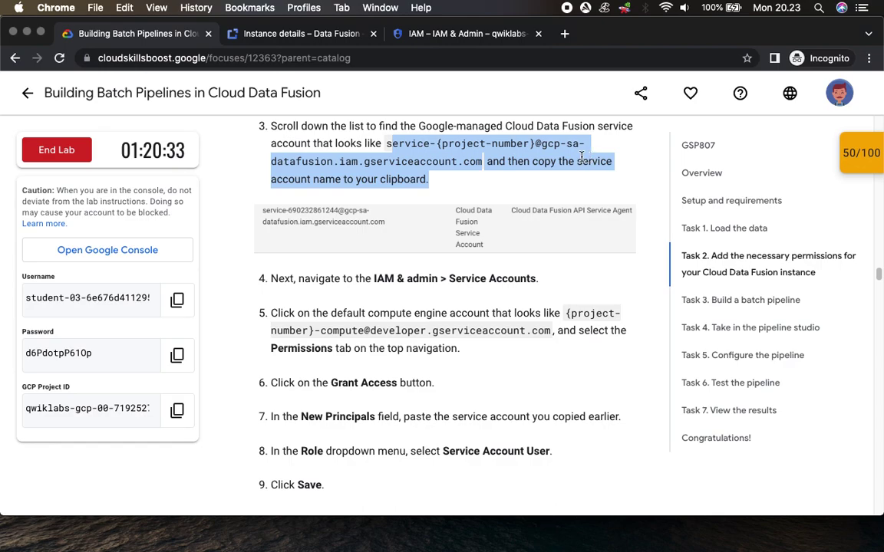
click(448, 35)
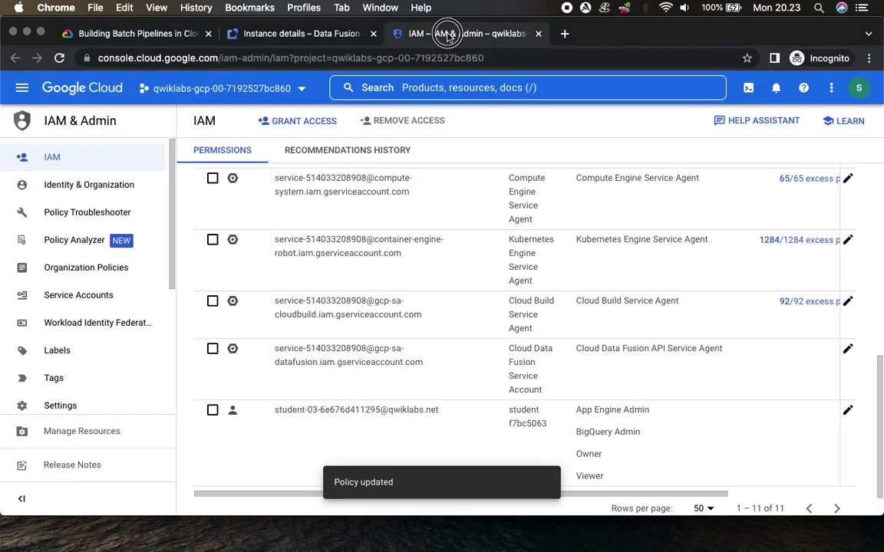
click(151, 39)
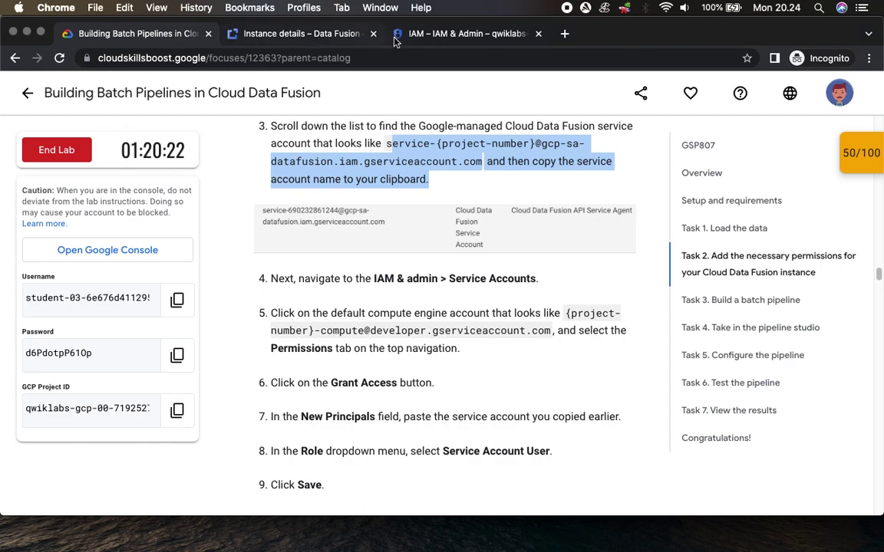
click(464, 36)
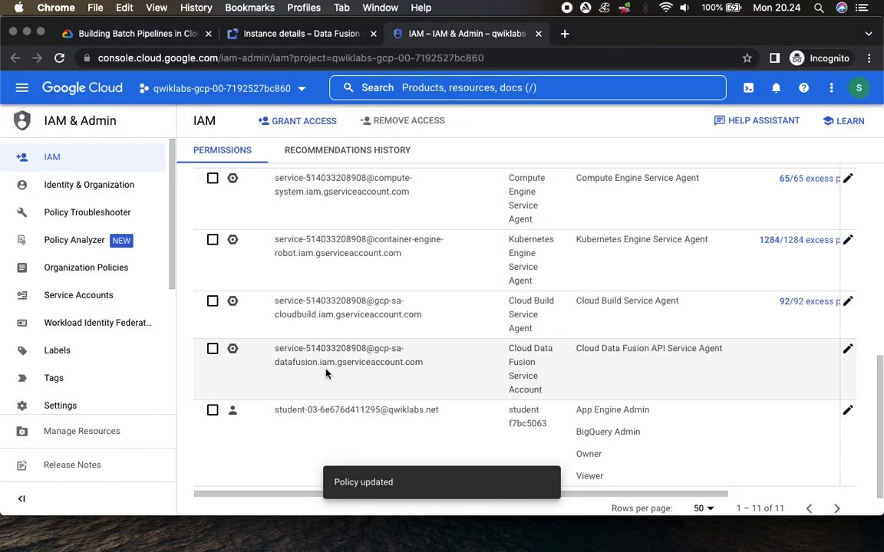
drag(276, 349, 420, 365)
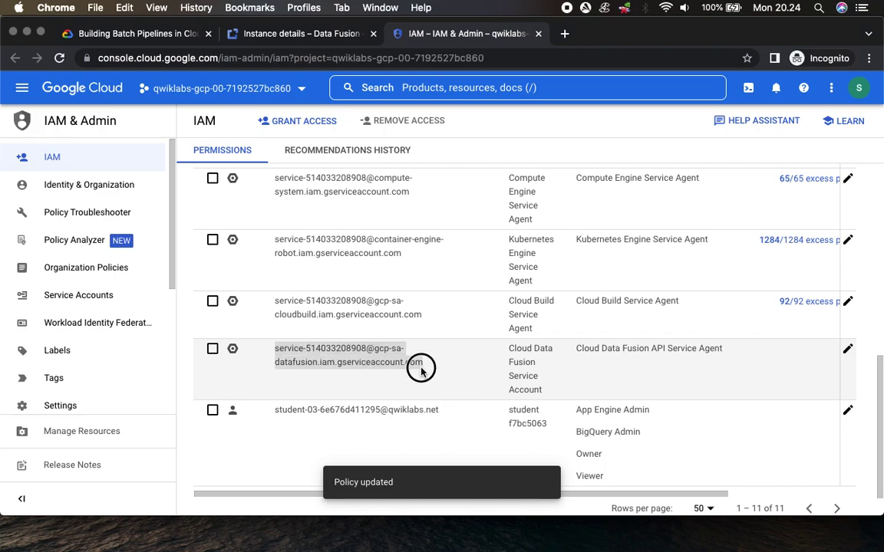
- Copy the Google-managed Cloud Data Fusion service account's address from the IAM principals list and keep it in a new browser tab
click(137, 34)
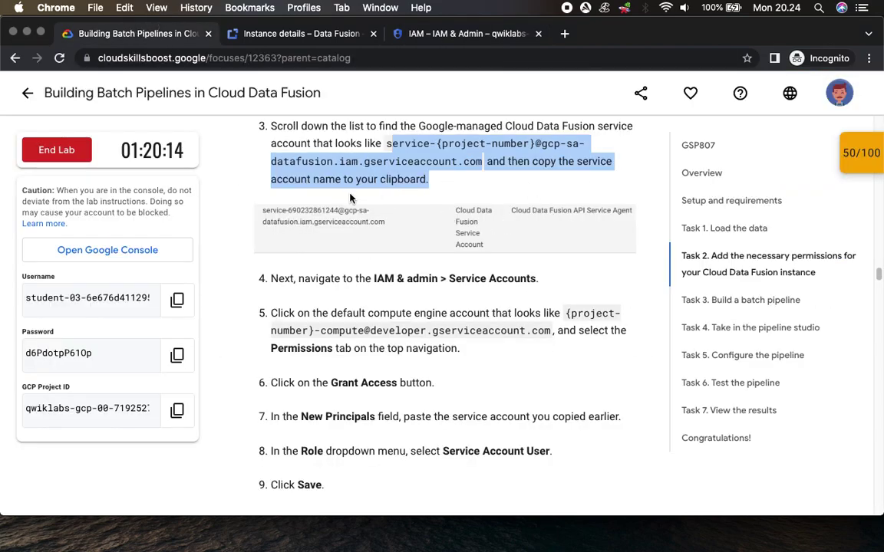
click(636, 174)
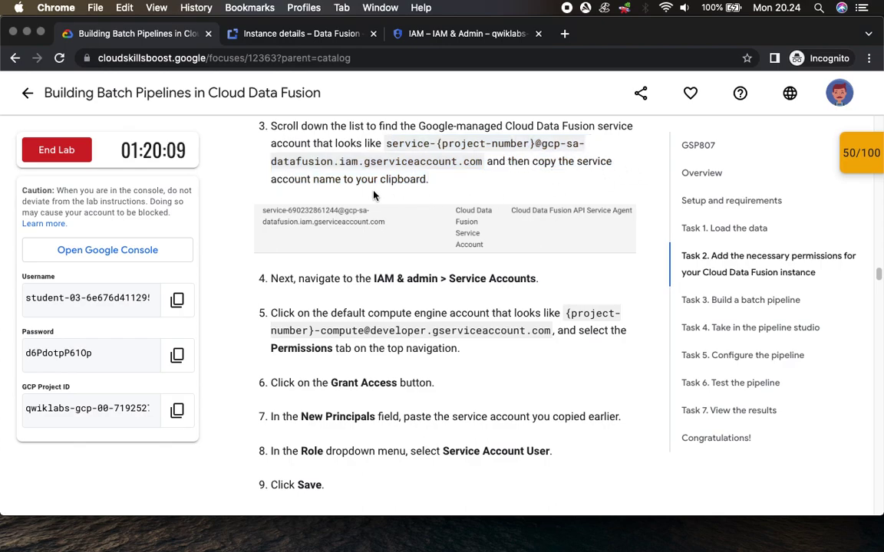
click(464, 34)
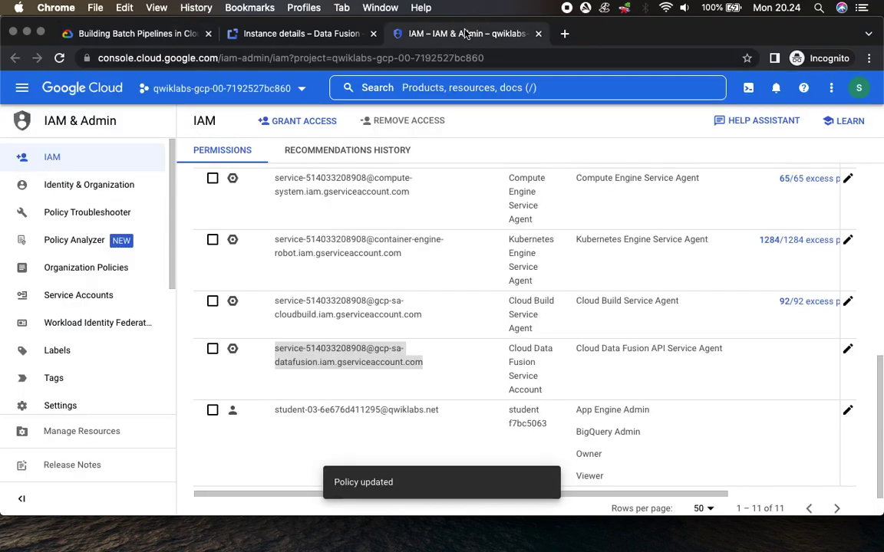
scroll(480, 282, up, 5)
scroll(480, 282, up, 3)
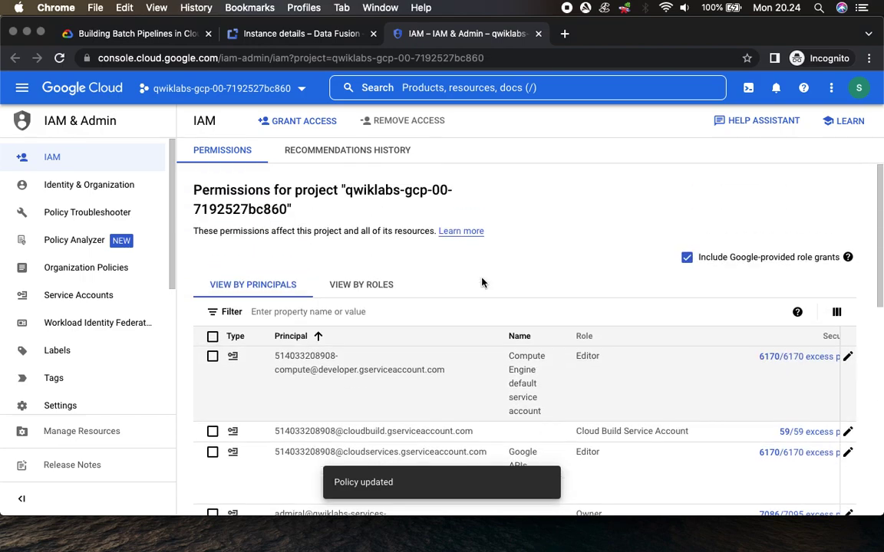
scroll(480, 283, down, 6)
scroll(482, 282, down, 3)
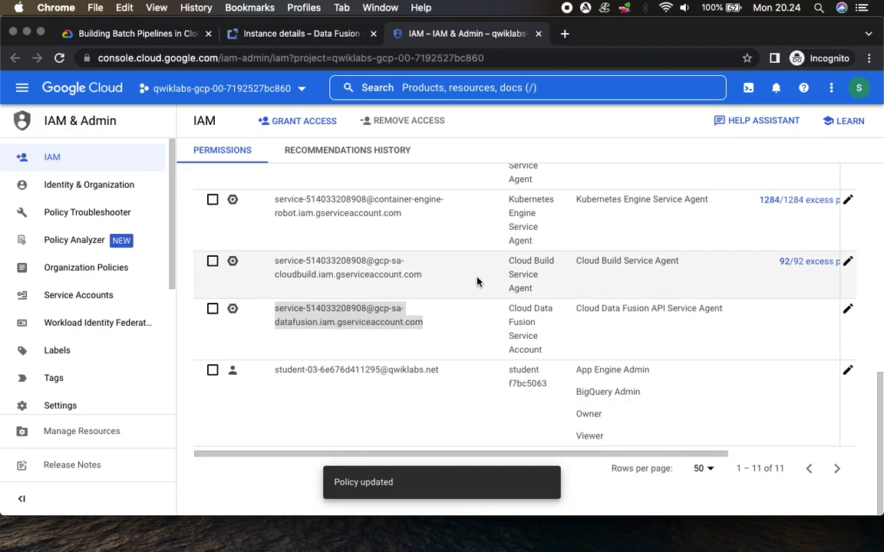
drag(274, 309, 423, 323)
key(super+c)
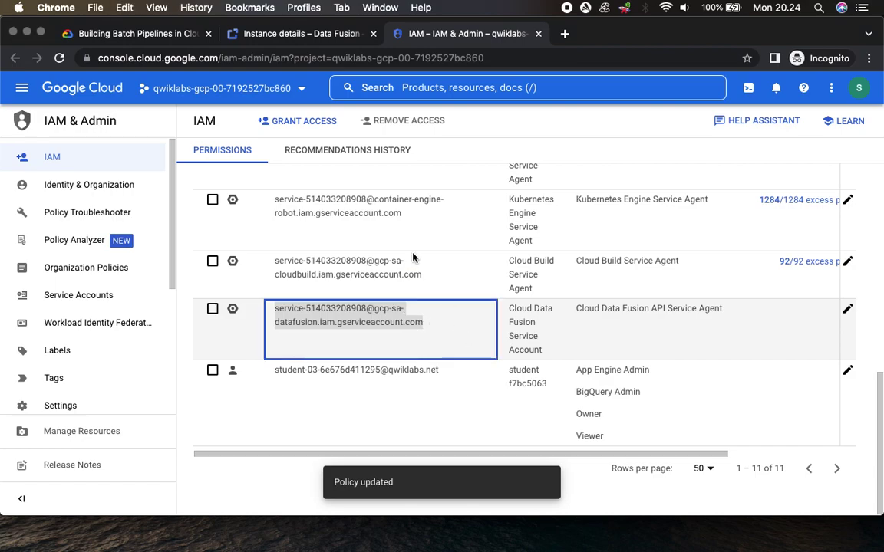
click(566, 35)
key(super+v)
- Read the lab's instruction after copying the account name and open the project's Service Accounts page in IAM & Admin
click(153, 33)
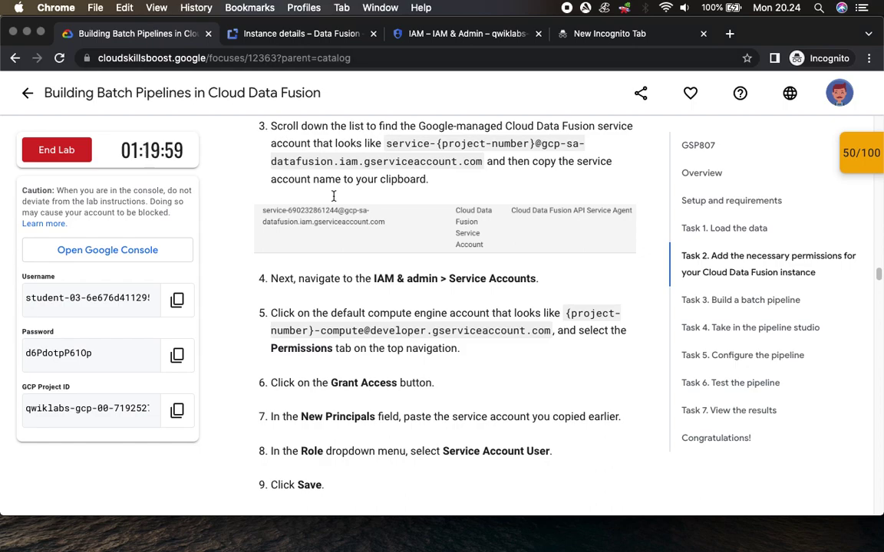
drag(367, 276, 564, 280)
scroll(540, 352, down, 4)
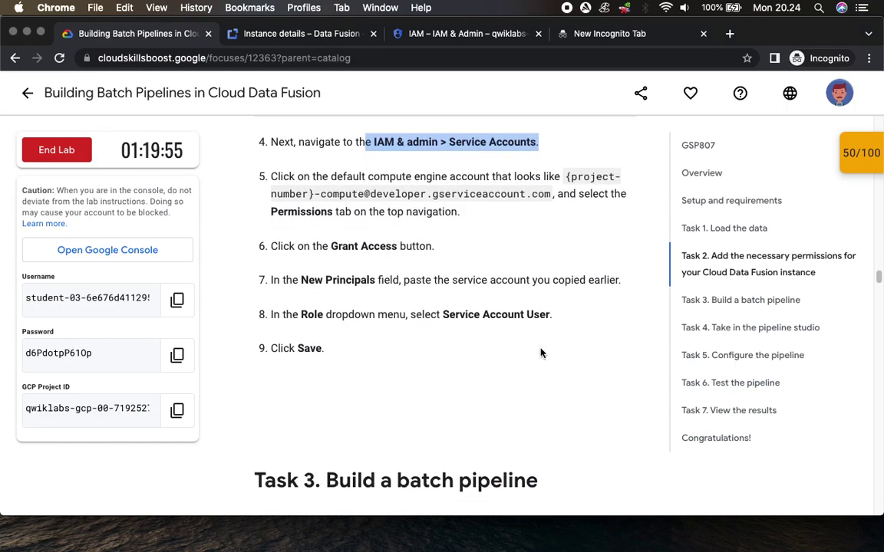
click(290, 36)
click(404, 36)
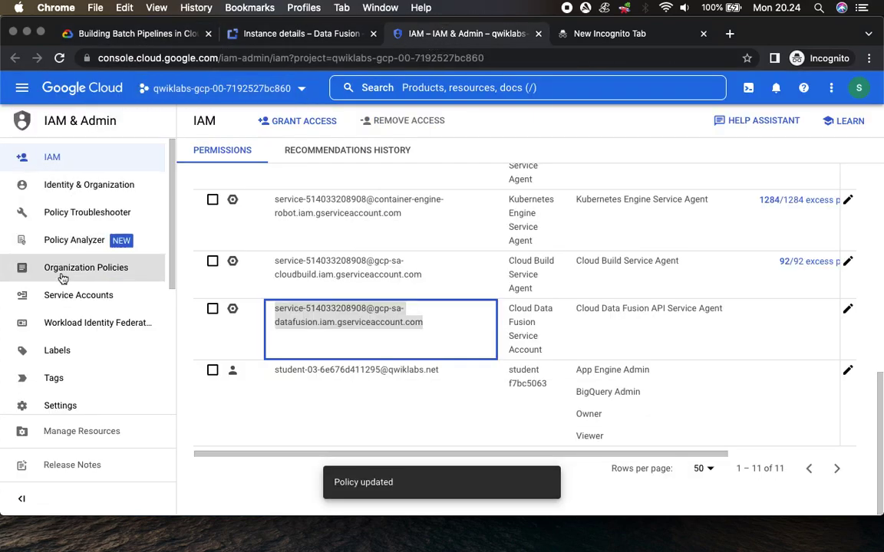
click(69, 297)
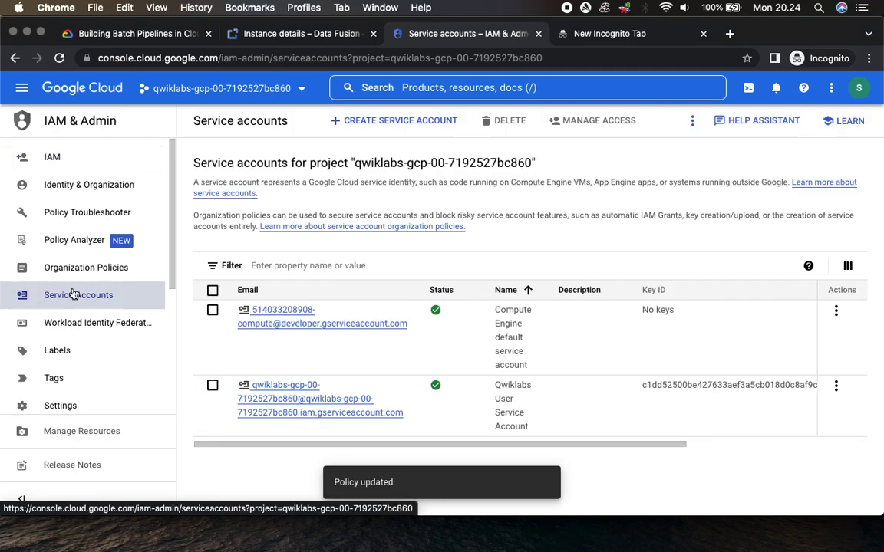
- Check the lab's account pattern and open the permissions of the Compute Engine default service account
click(99, 35)
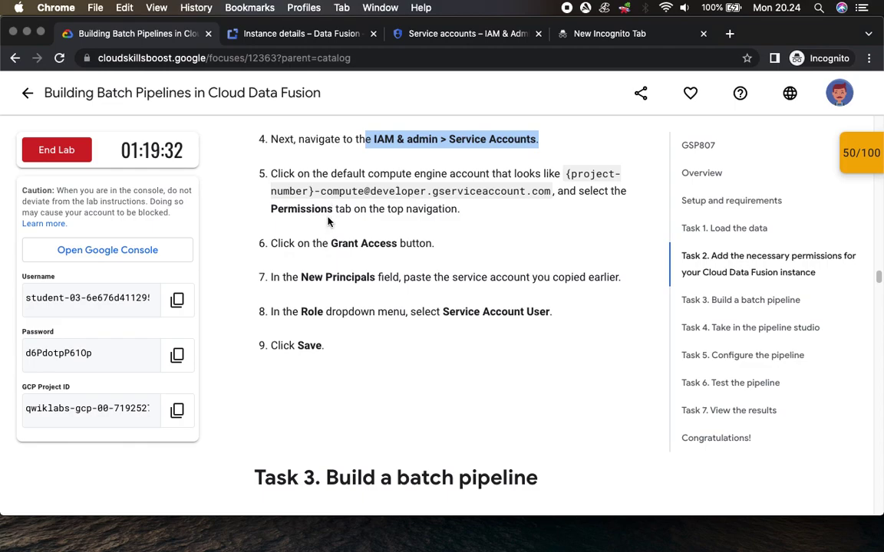
click(452, 33)
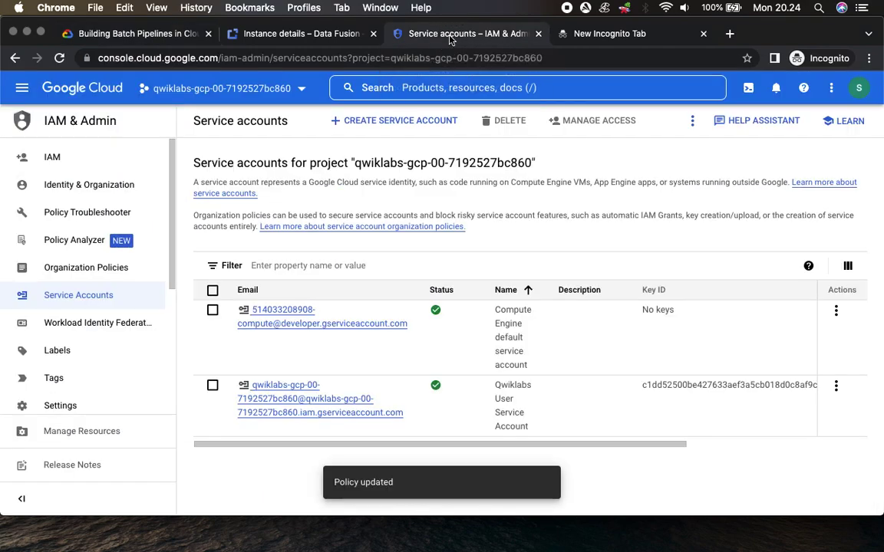
click(294, 325)
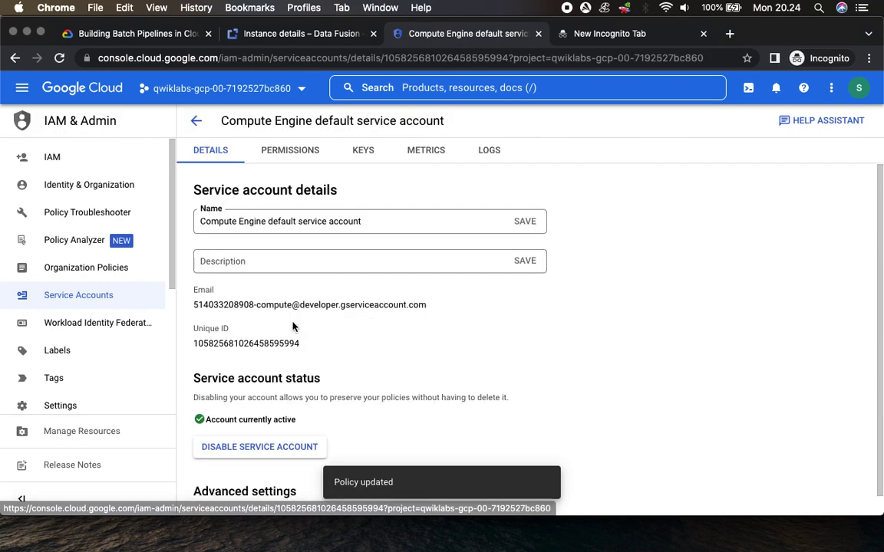
click(289, 150)
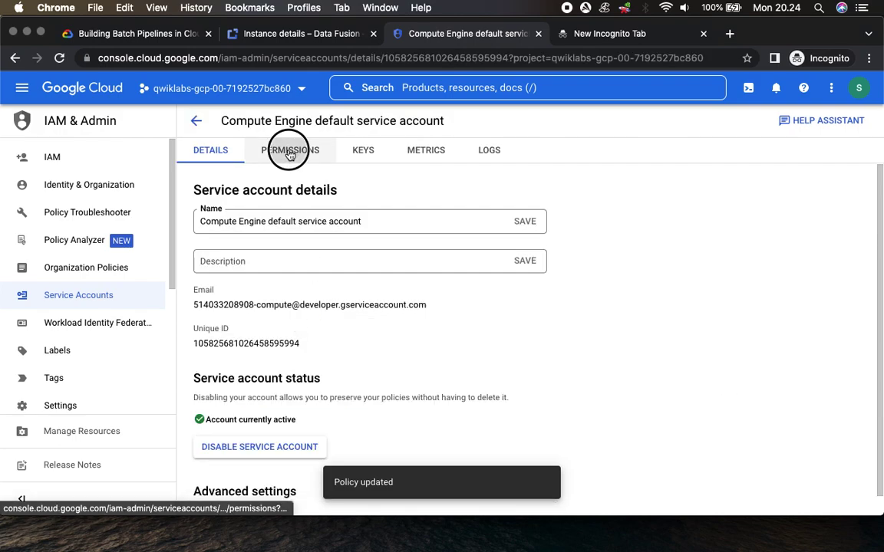
- Read the lab's Grant Access instruction and start granting access to the Compute Engine default service account
click(155, 34)
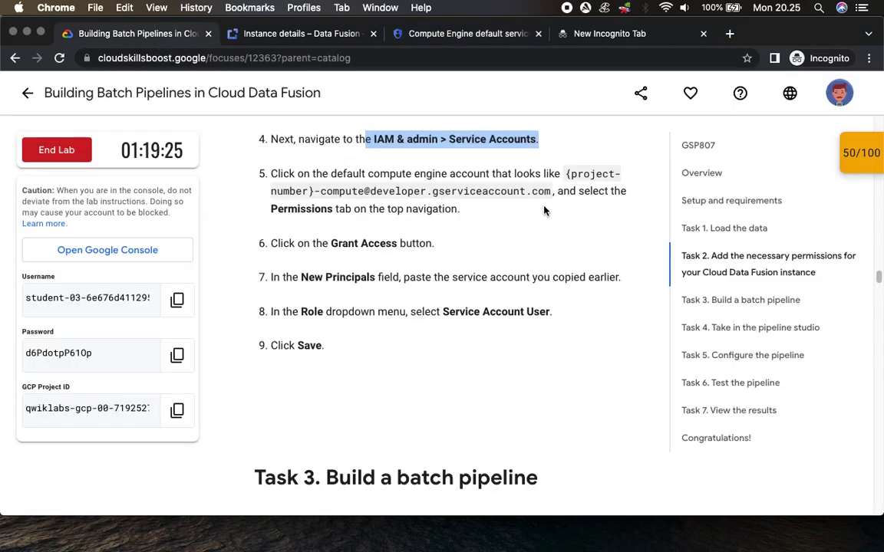
drag(322, 244, 434, 244)
click(410, 34)
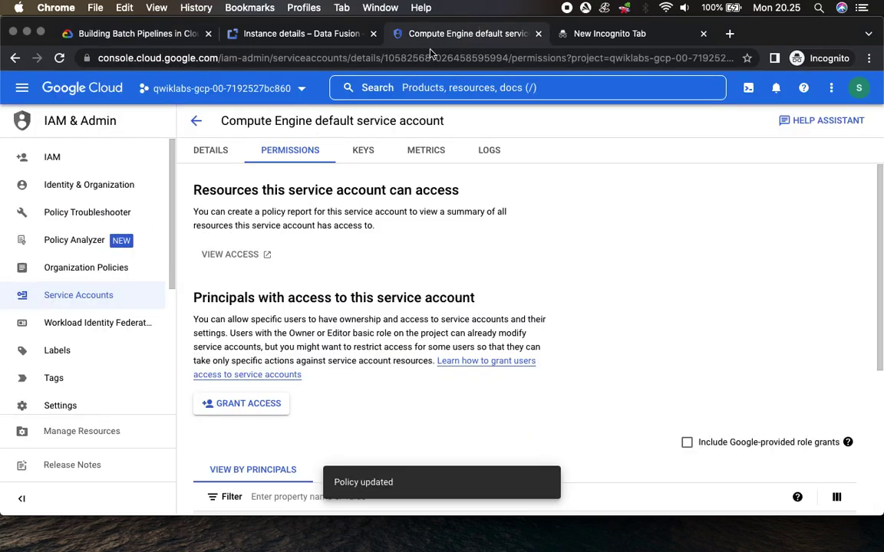
scroll(351, 369, down, 2)
click(257, 315)
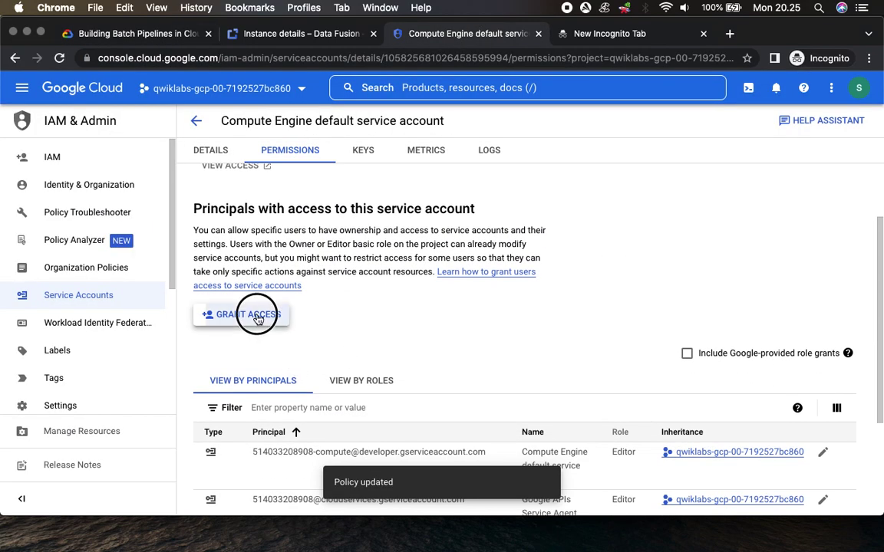
- Following the lab's New Principals instruction, add the copied Cloud Data Fusion service account address as a new principal
click(135, 36)
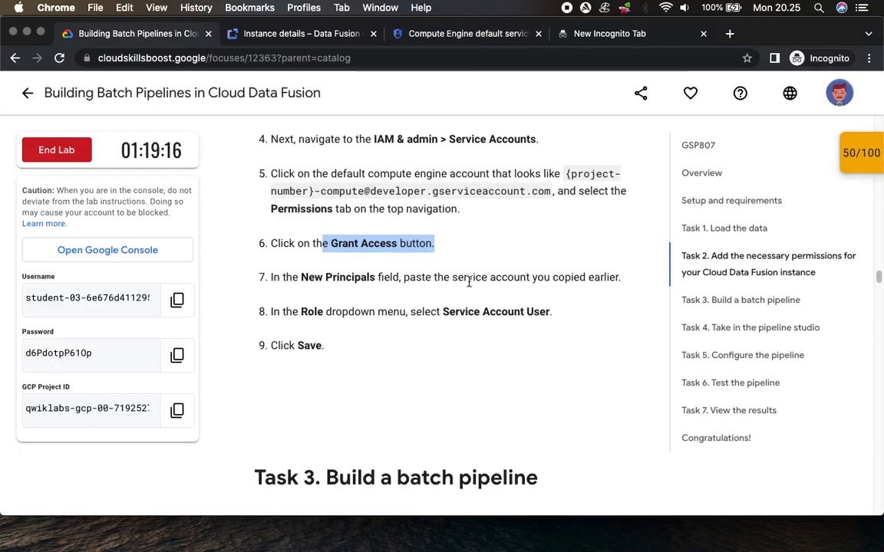
drag(422, 277, 611, 277)
click(611, 34)
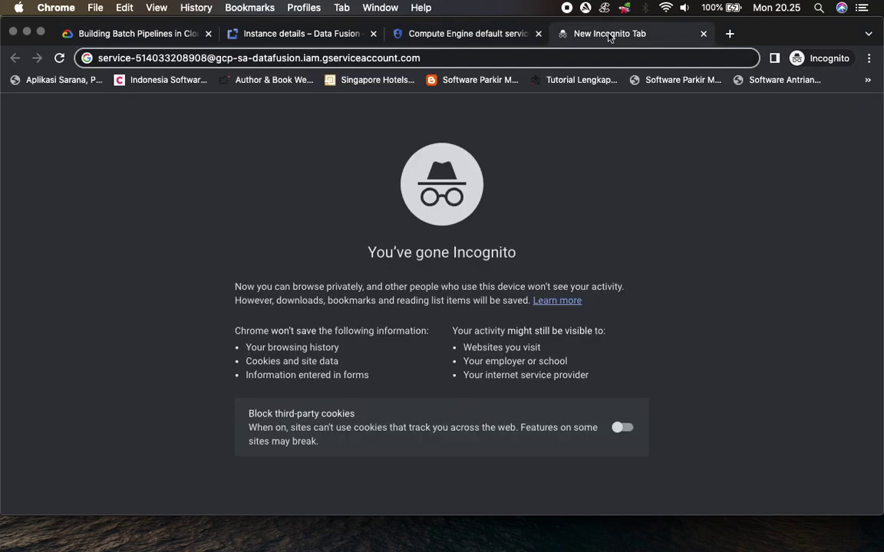
key(Escape)
click(418, 34)
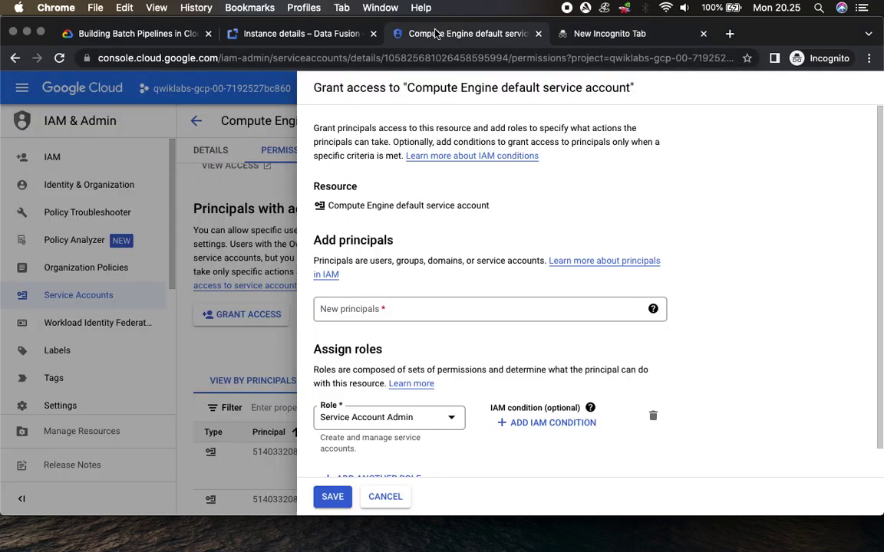
click(355, 311)
key(super+v)
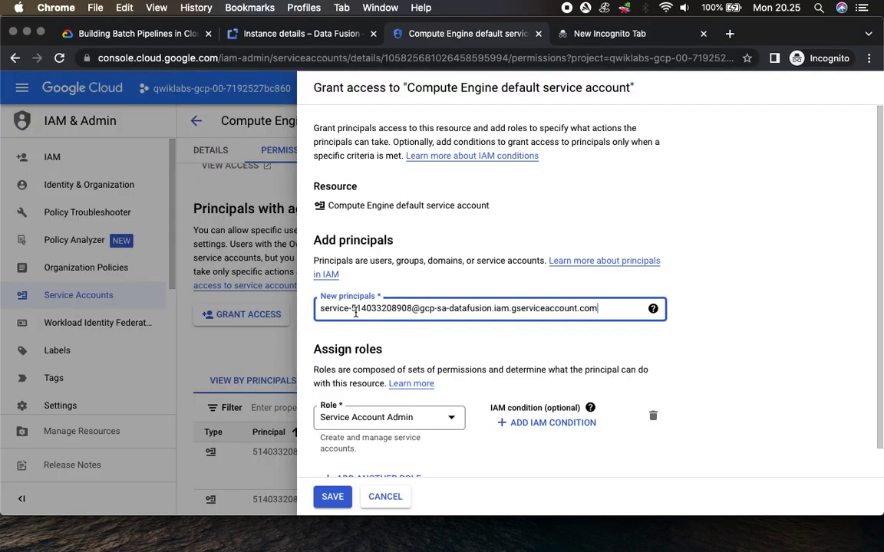
click(405, 334)
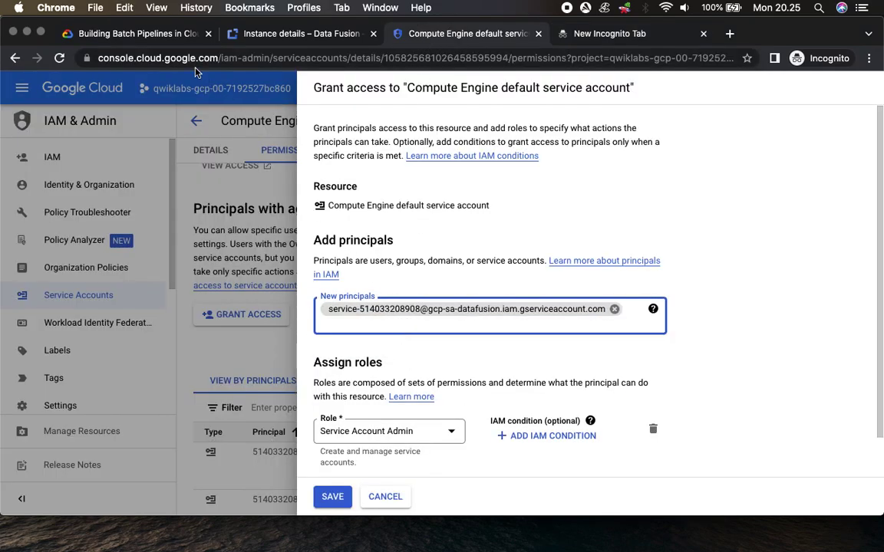
- Copy the role name from the lab, assign the Service Account User role to the new principal and save the grant
click(138, 34)
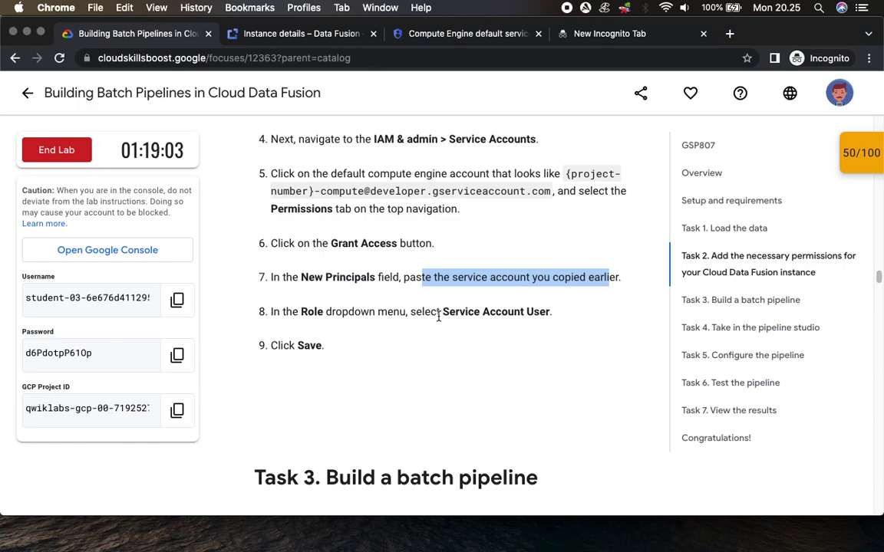
drag(443, 312, 548, 311)
key(super+c)
click(438, 34)
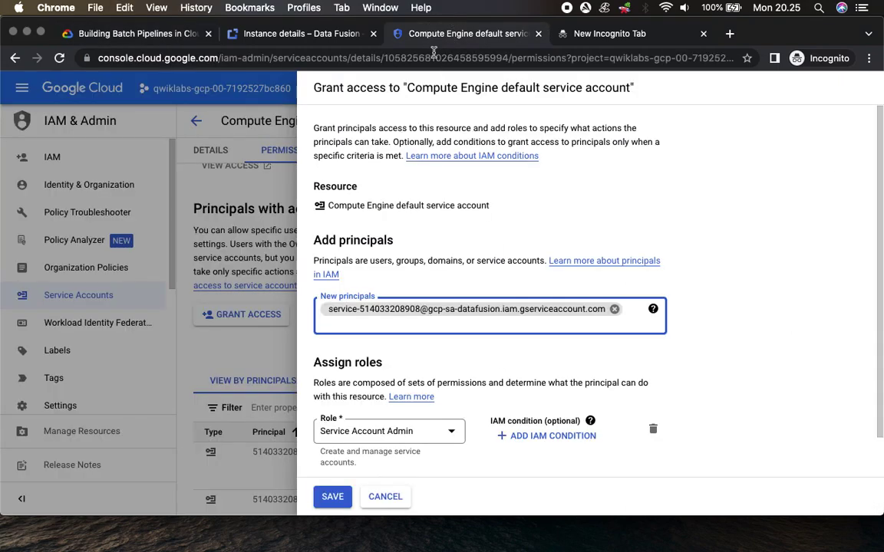
click(369, 433)
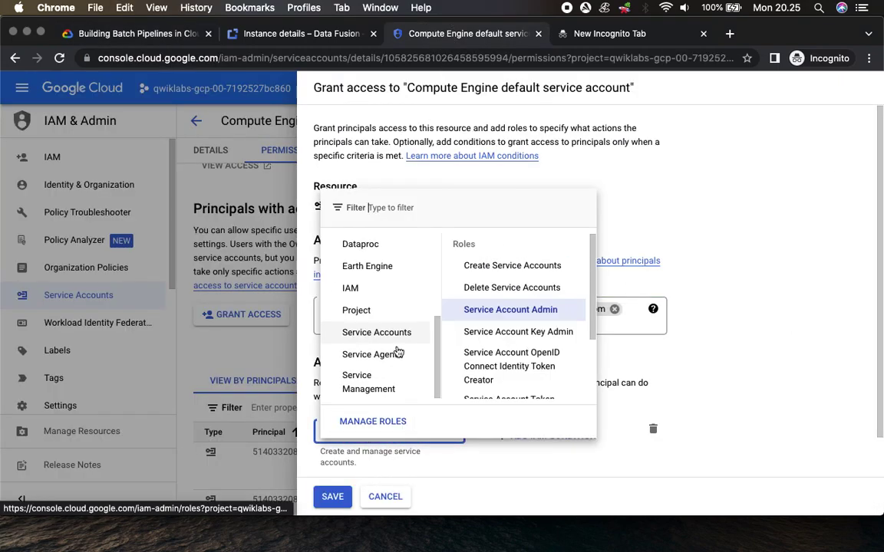
click(404, 207)
key(super+v)
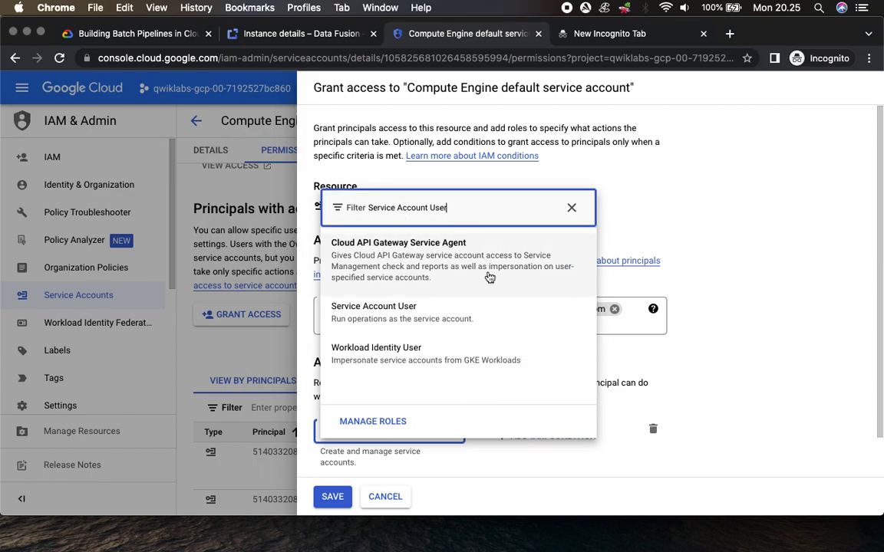
click(406, 314)
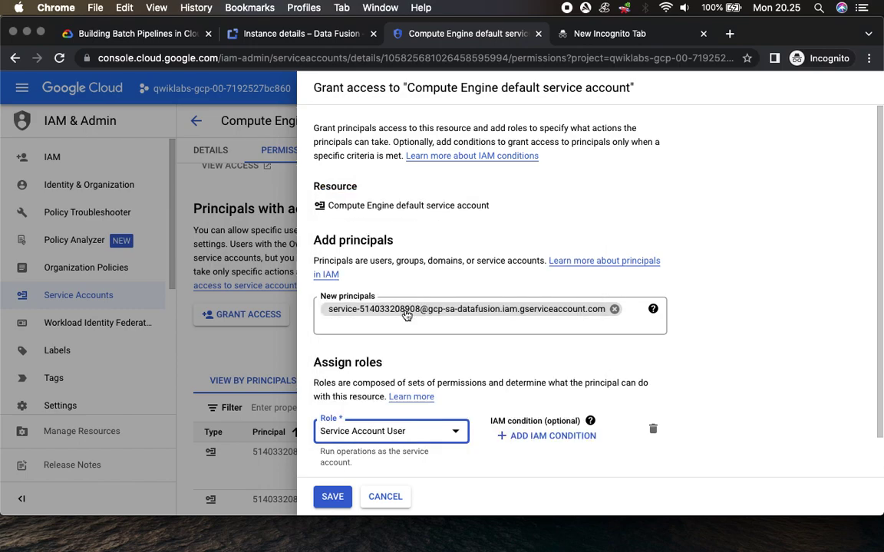
click(326, 503)
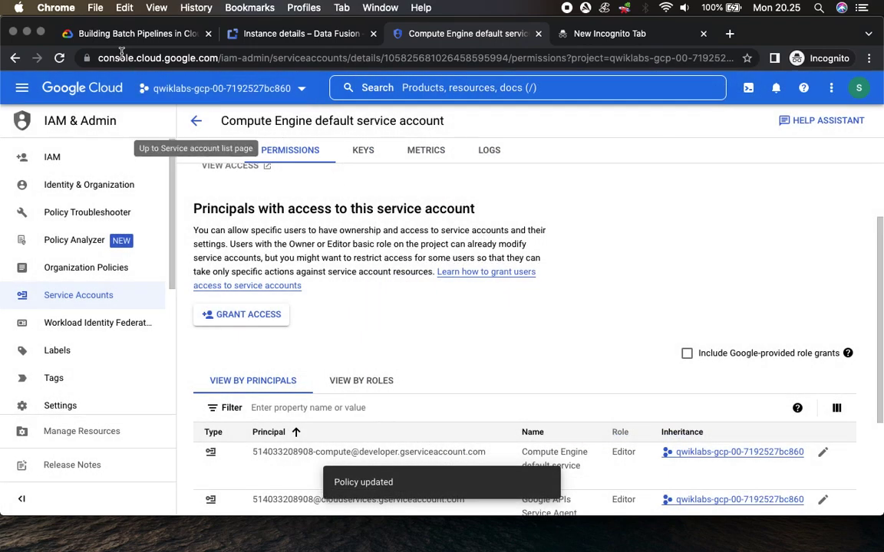
- Review the lab's Task 3 instructions for building a batch pipeline and check the open Data Fusion instance and service account pages
click(119, 33)
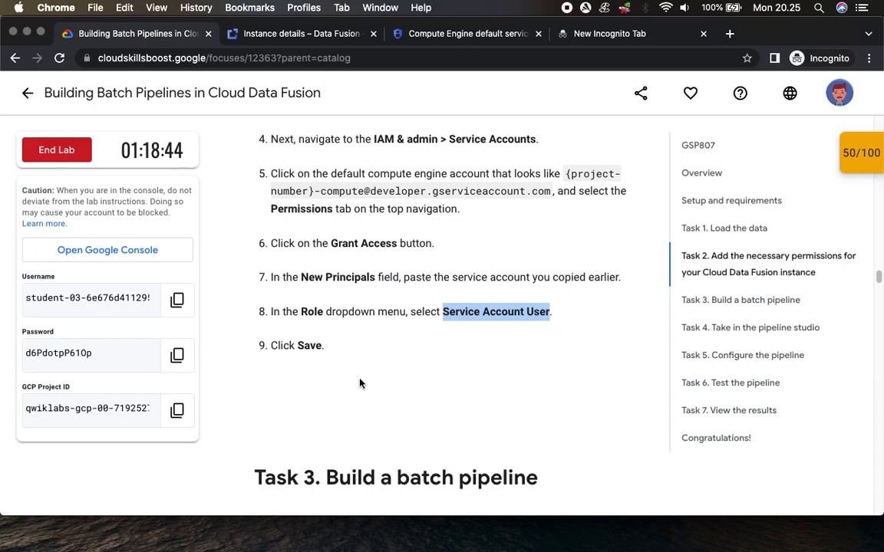
scroll(574, 410, down, 5)
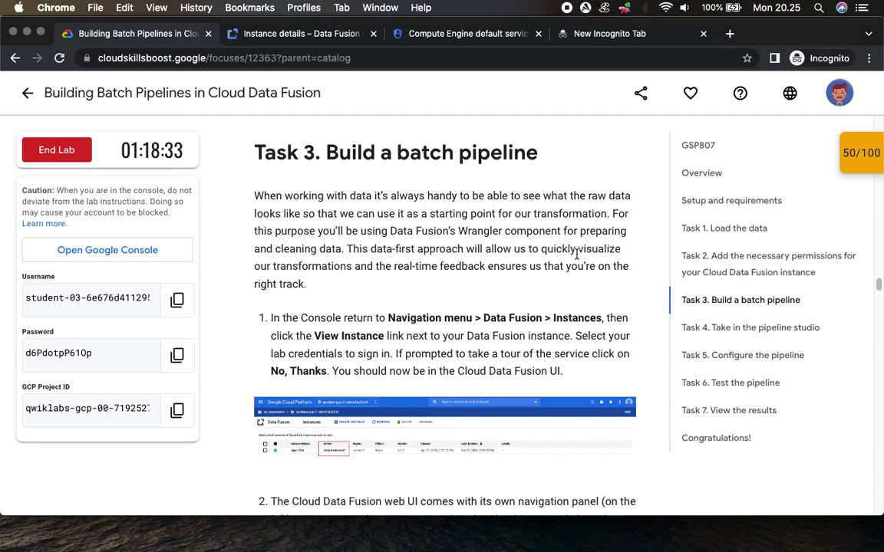
scroll(399, 305, down, 3)
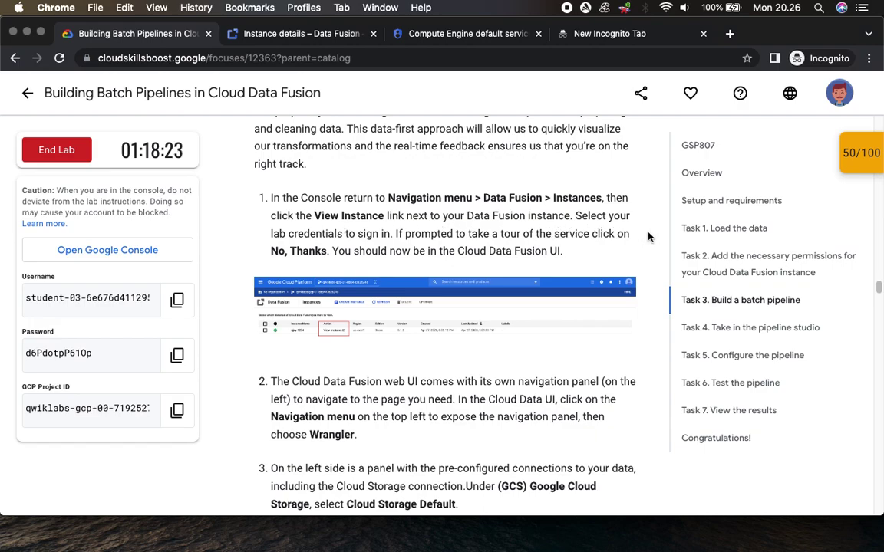
scroll(629, 230, down, 2)
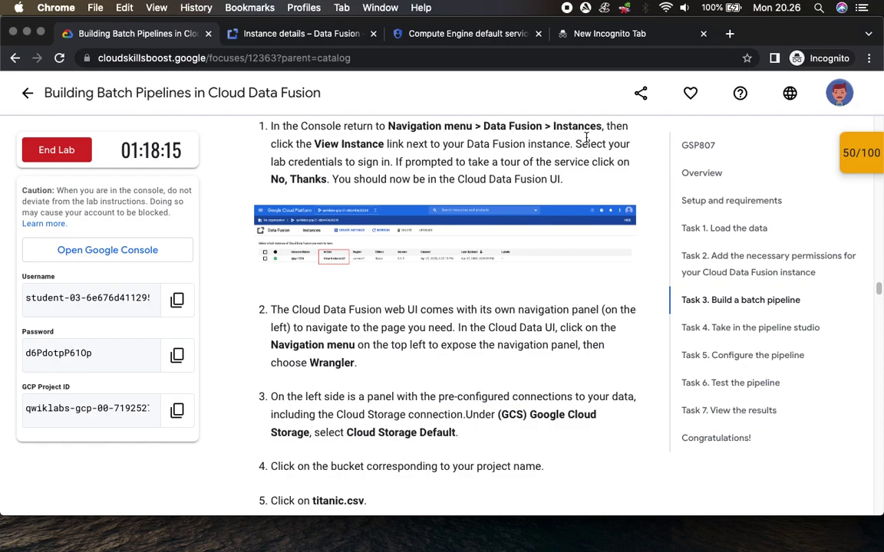
click(295, 36)
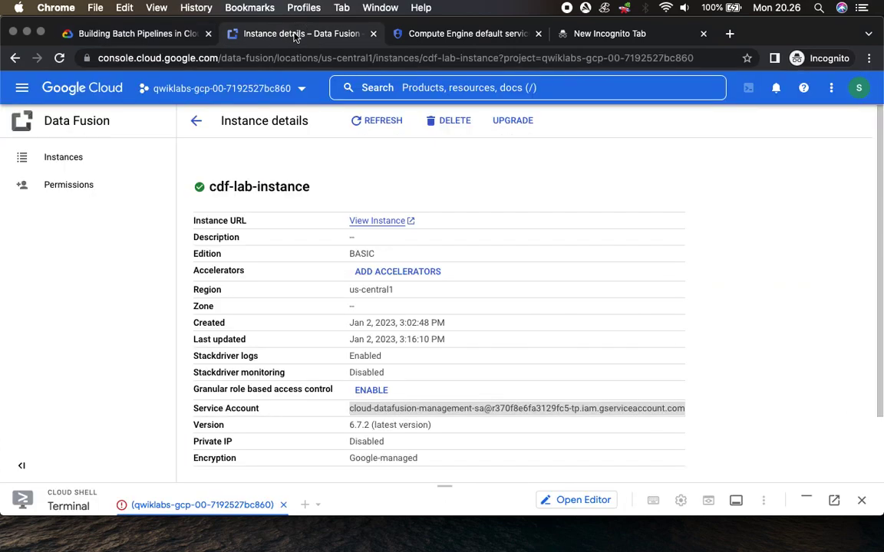
click(613, 35)
click(480, 35)
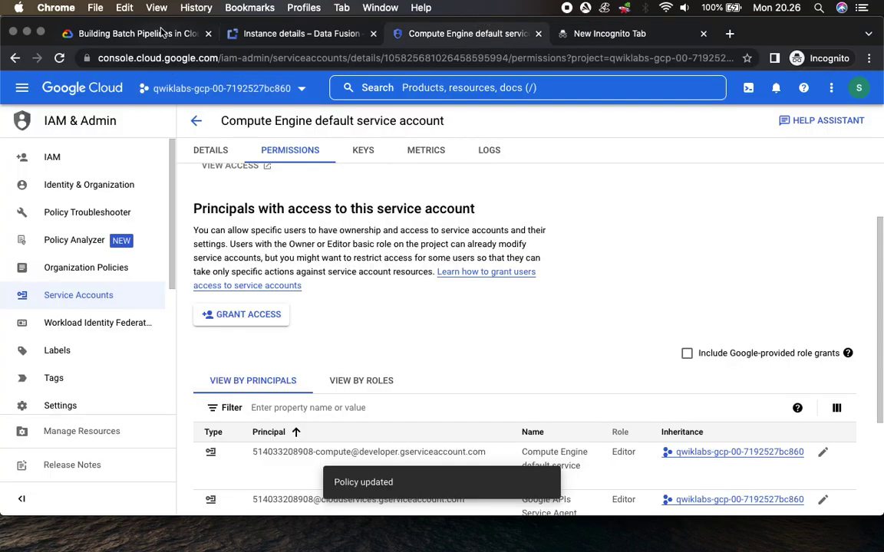
click(134, 34)
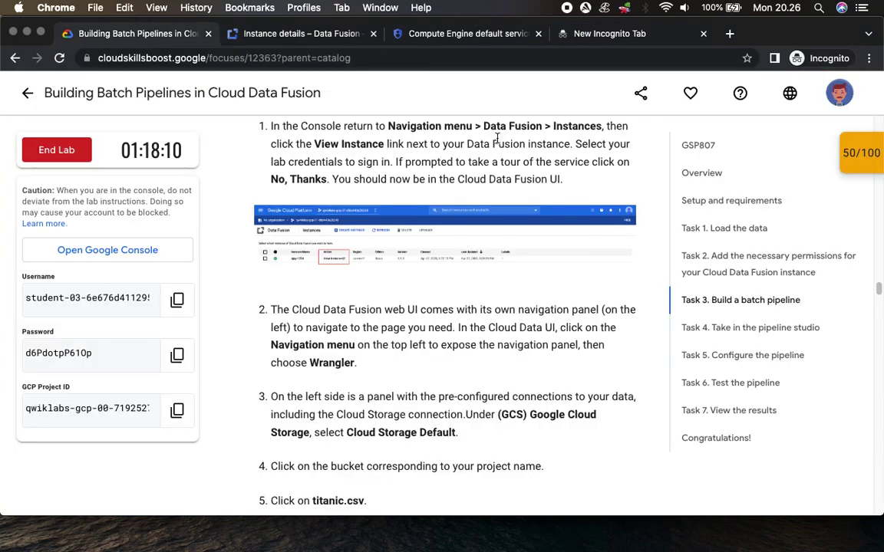
- Check the lab's Task 3 instructions and return from the instance details to the list of Data Fusion instances
click(313, 35)
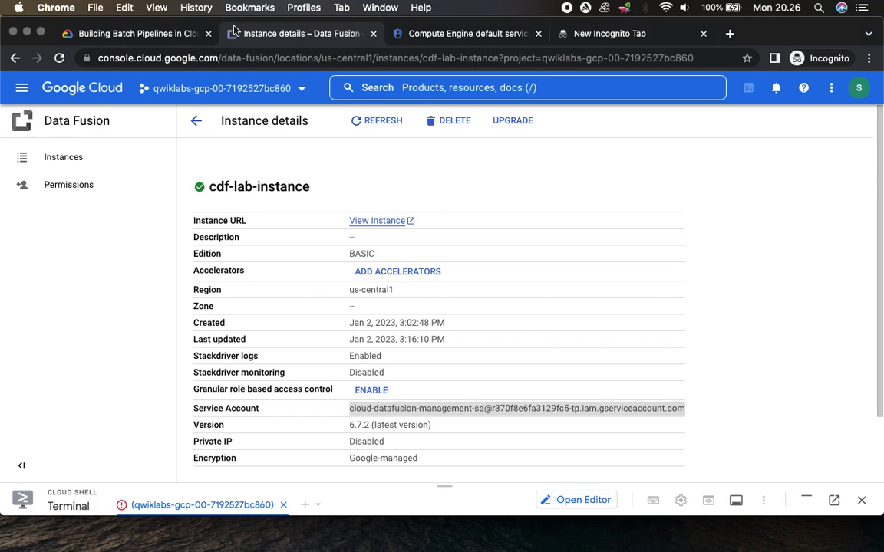
click(153, 34)
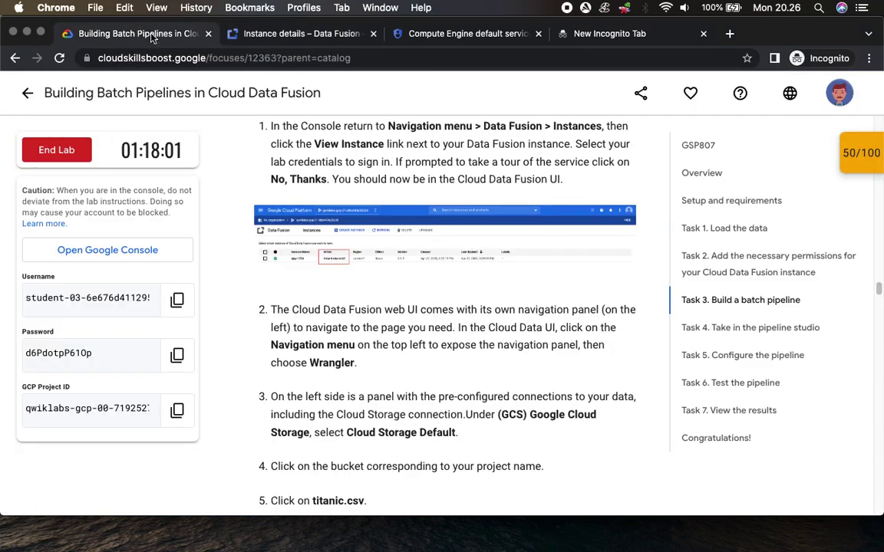
click(270, 35)
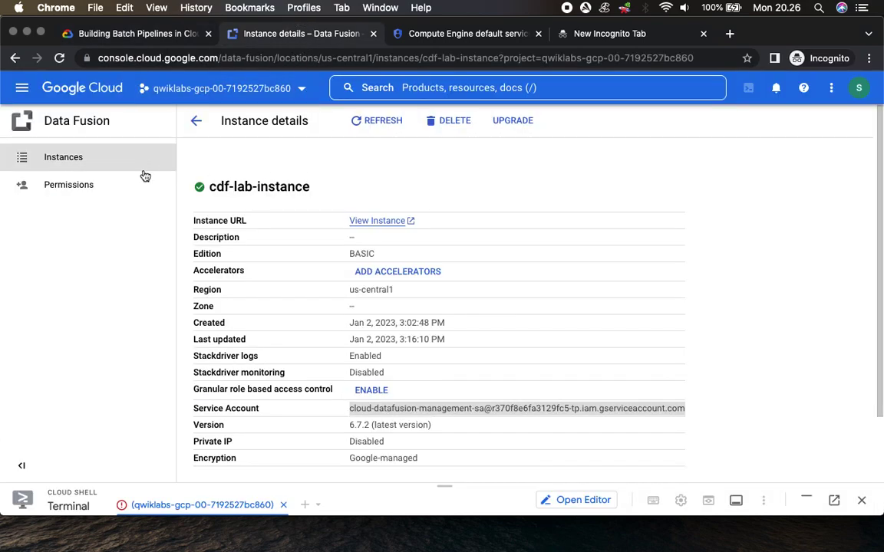
click(79, 168)
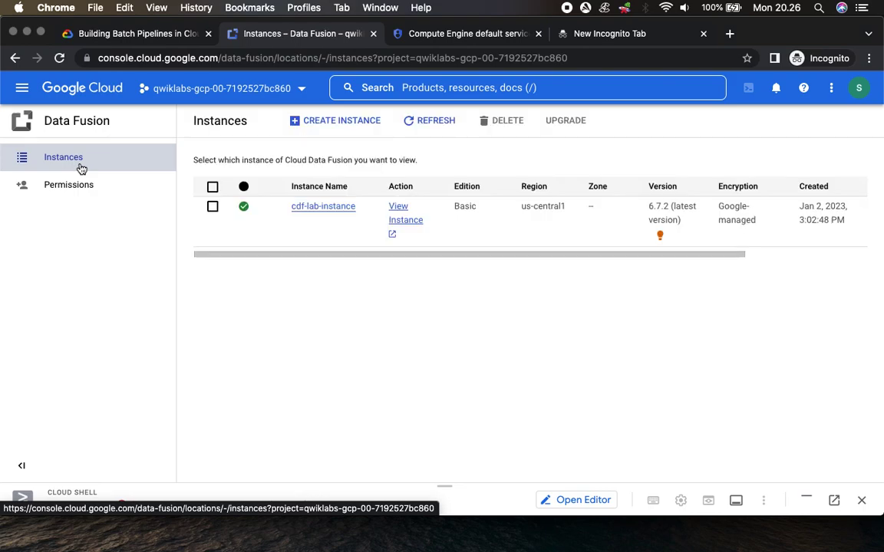
- Following the lab's View Instance instruction, open cdf-lab-instance's web interface and sign in with the student lab account
click(117, 31)
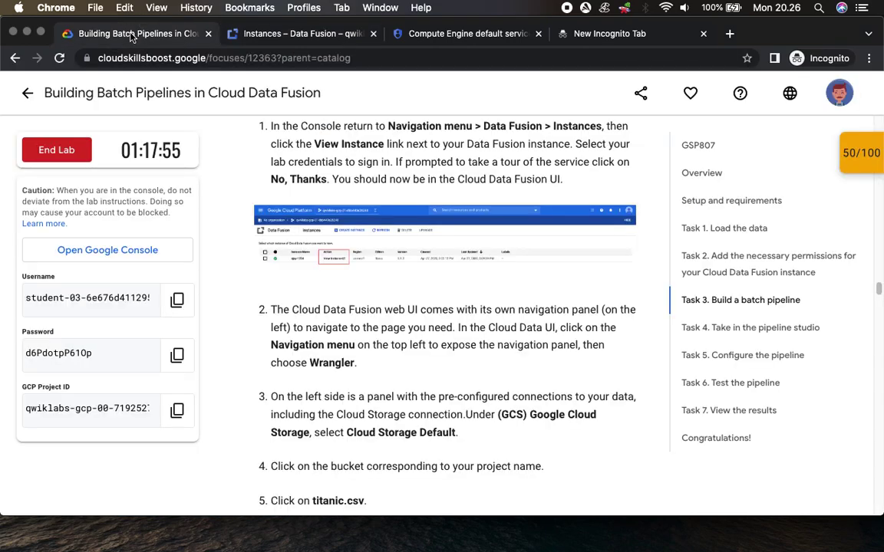
drag(314, 144, 384, 144)
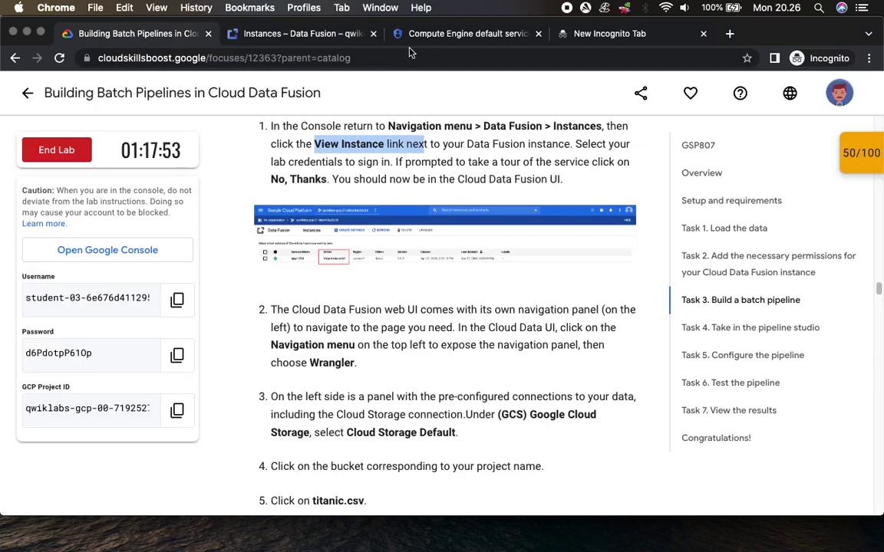
click(429, 36)
click(276, 34)
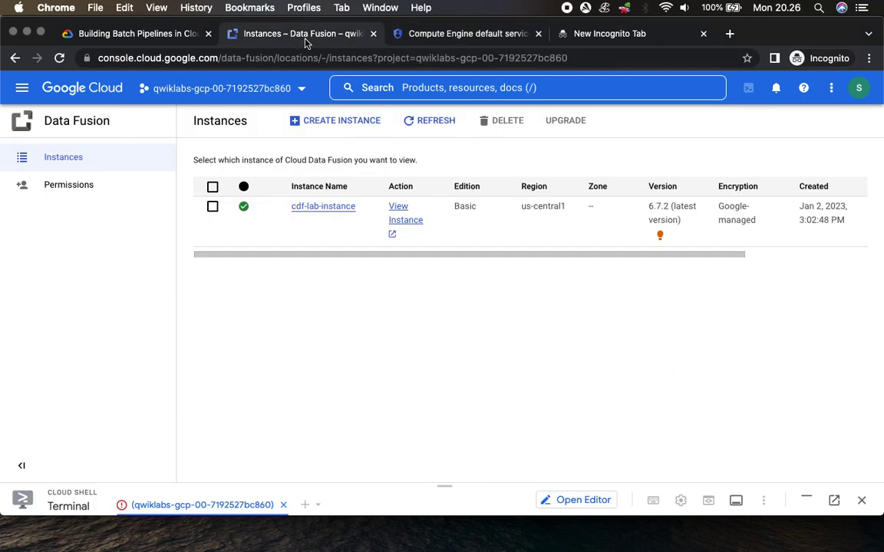
click(392, 221)
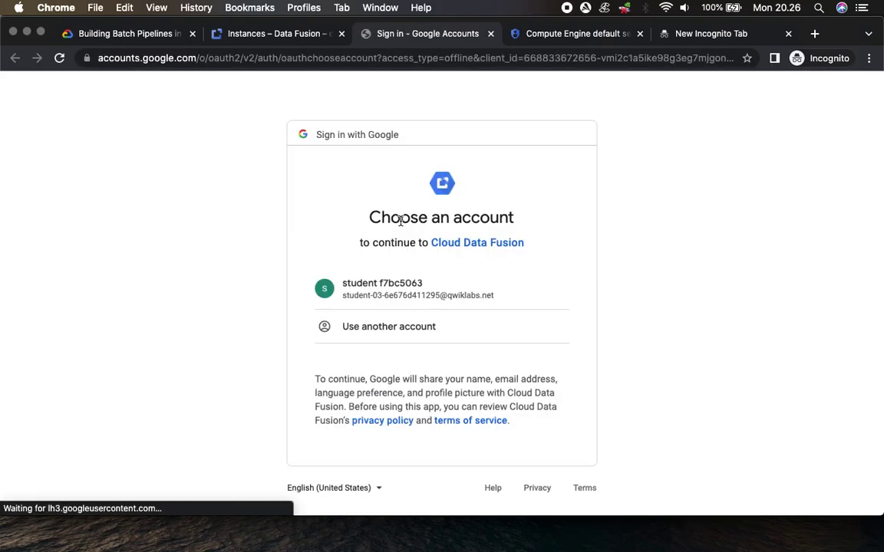
click(404, 297)
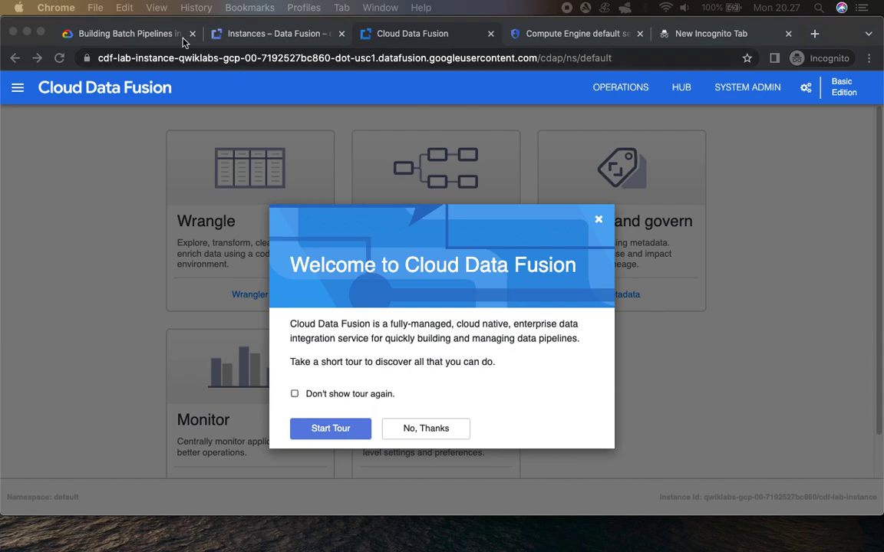
- Check the lab's instruction about the service tour and decline the Cloud Data Fusion welcome tour
click(136, 34)
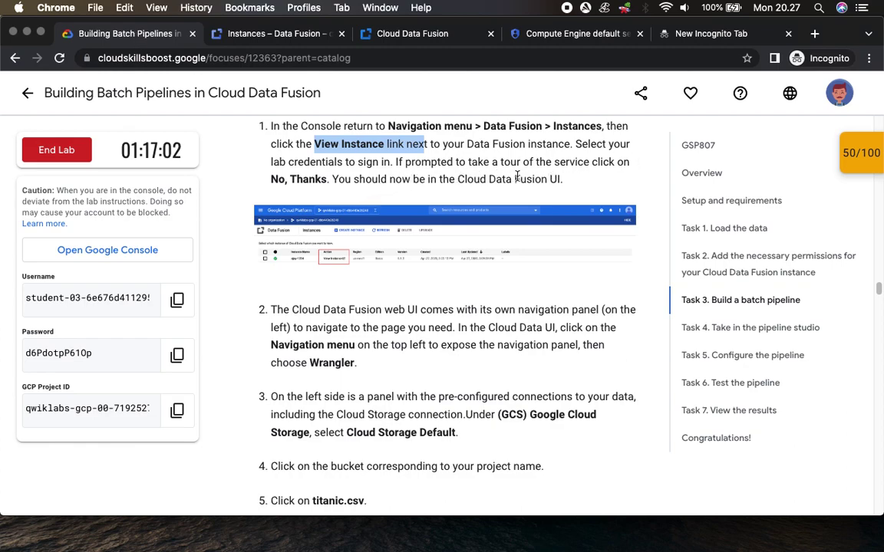
scroll(363, 193, down, 1)
scroll(363, 193, down, 2)
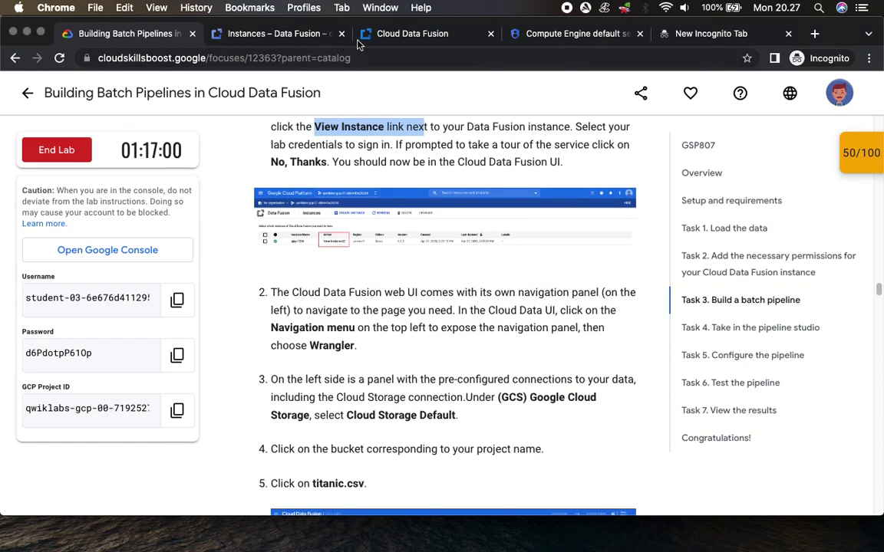
click(252, 34)
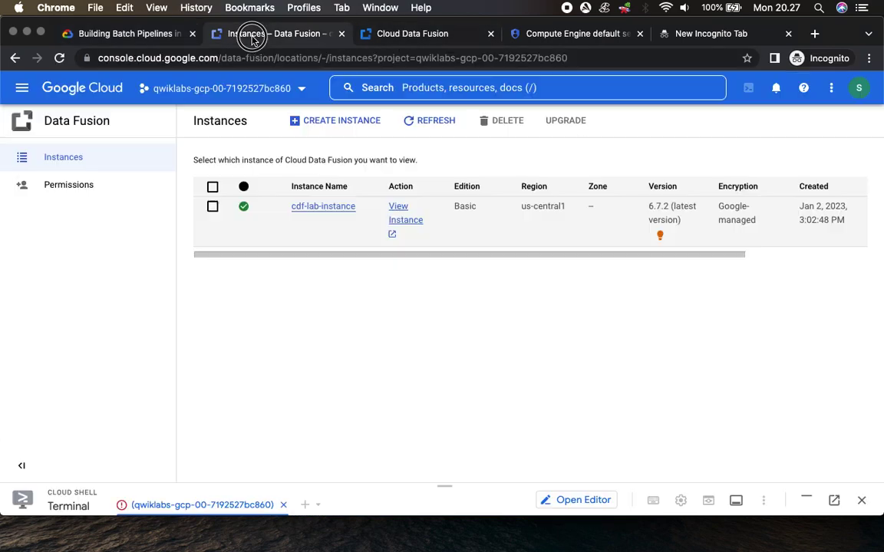
click(405, 34)
click(425, 430)
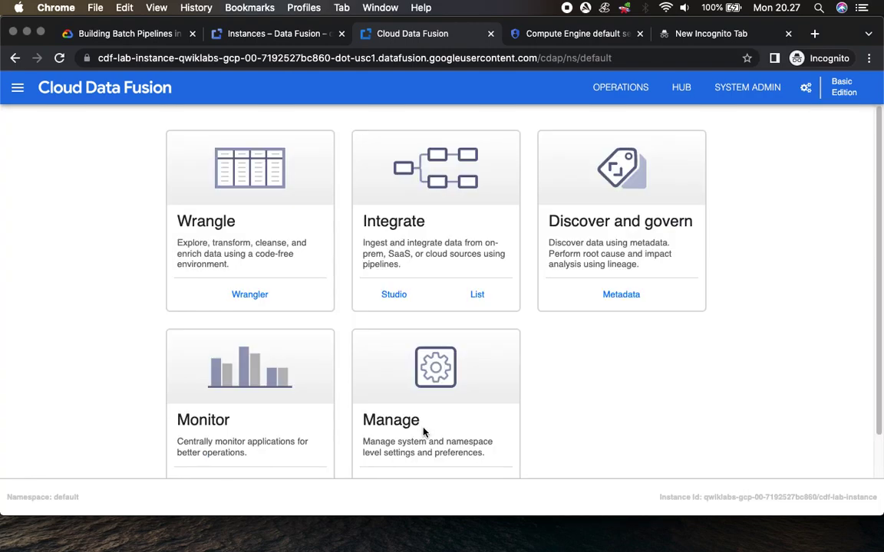
- Read the lab's navigation instruction and open Wrangler in the Cloud Data Fusion interface
click(128, 35)
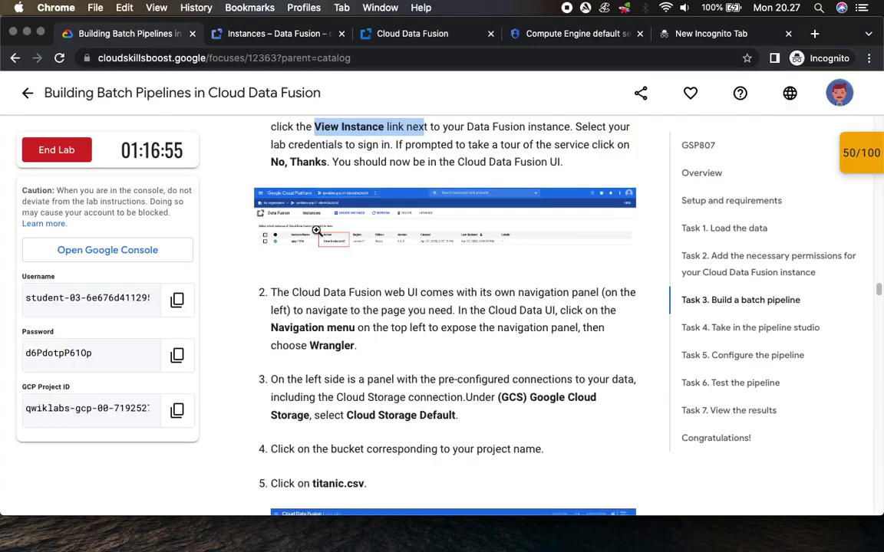
scroll(460, 225, down, 4)
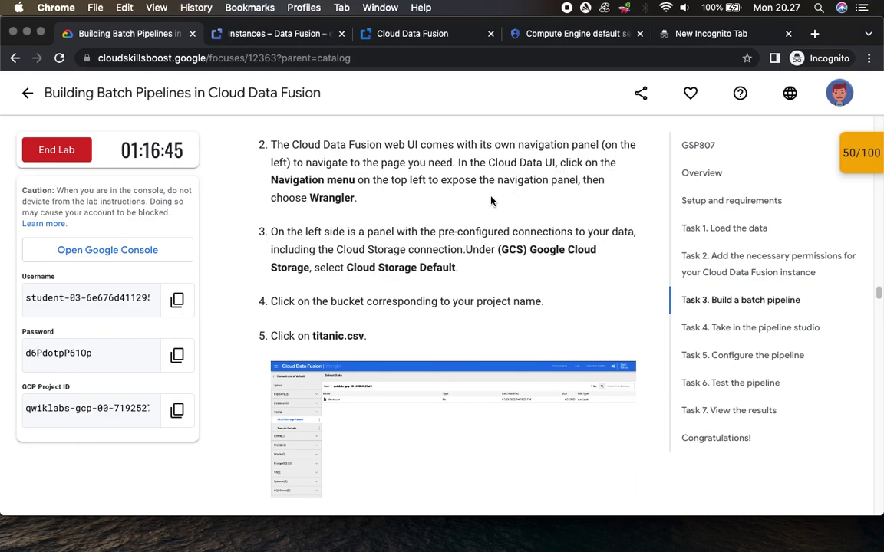
drag(293, 204, 388, 202)
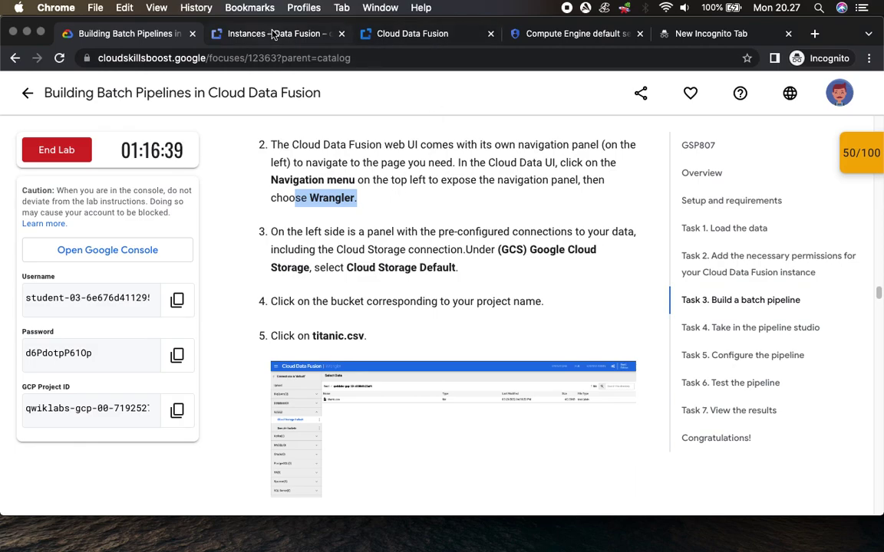
drag(382, 34, 303, 34)
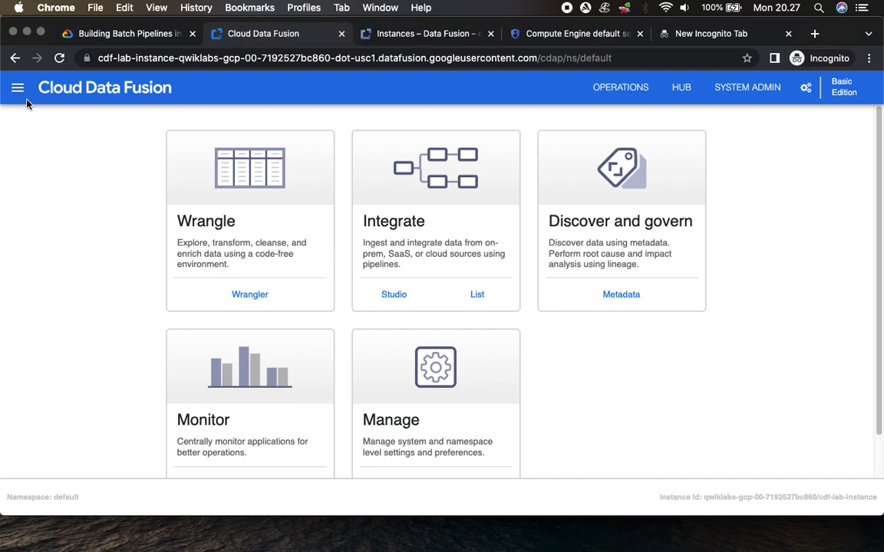
click(18, 87)
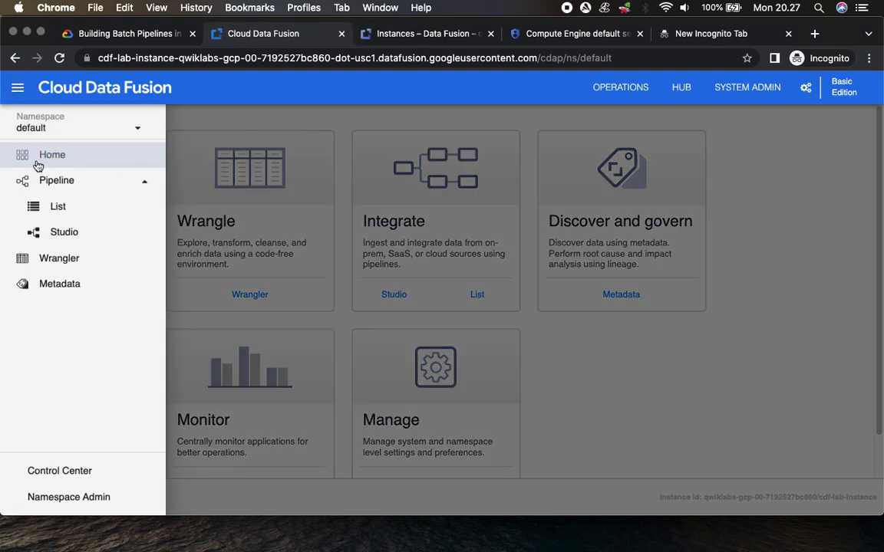
click(48, 258)
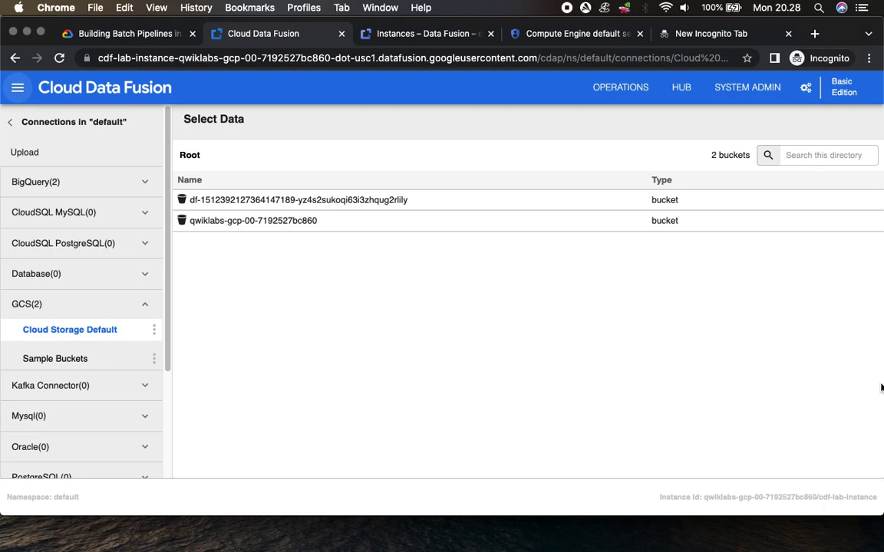
- Following lab steps 3 and 4, open the bucket named after the project under the Cloud Storage Default connection
click(131, 40)
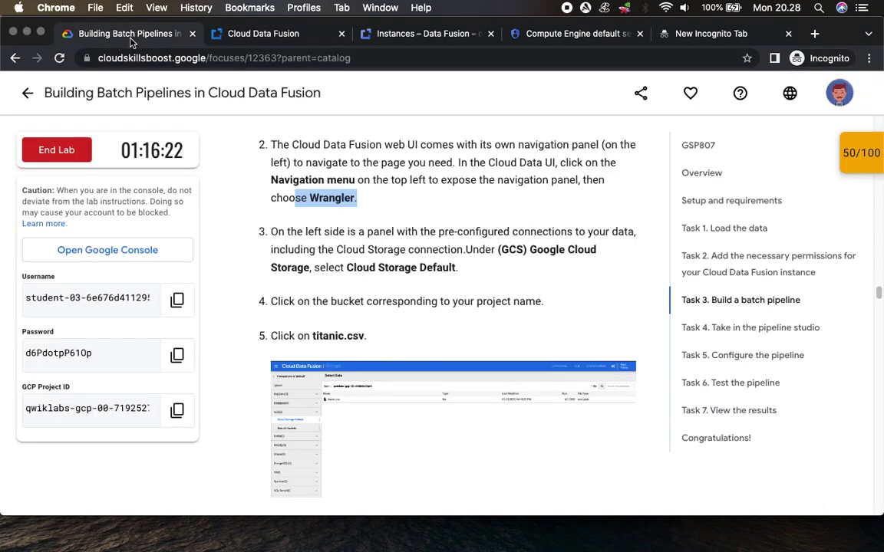
scroll(466, 281, down, 3)
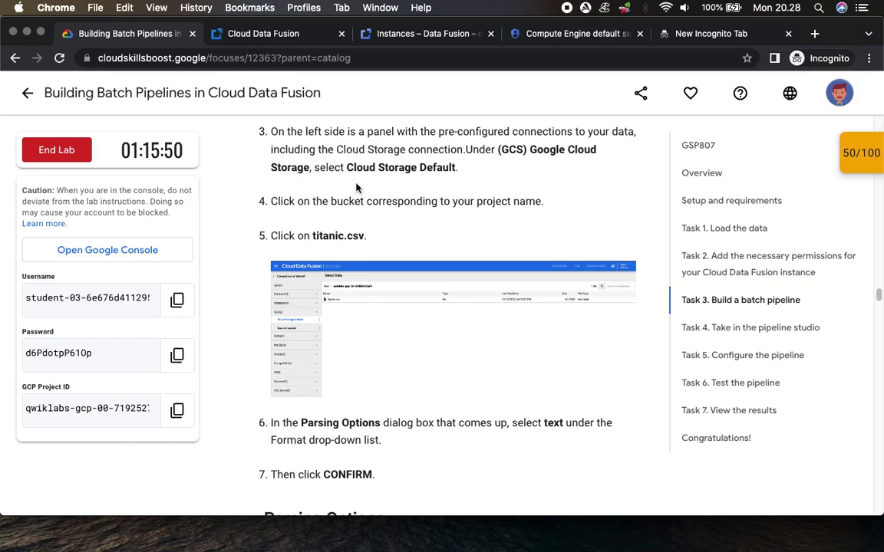
click(262, 36)
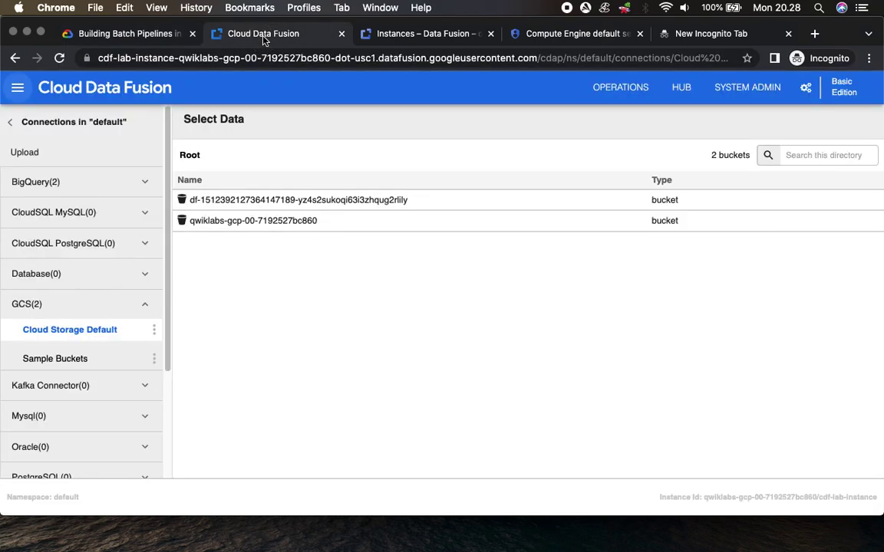
click(119, 35)
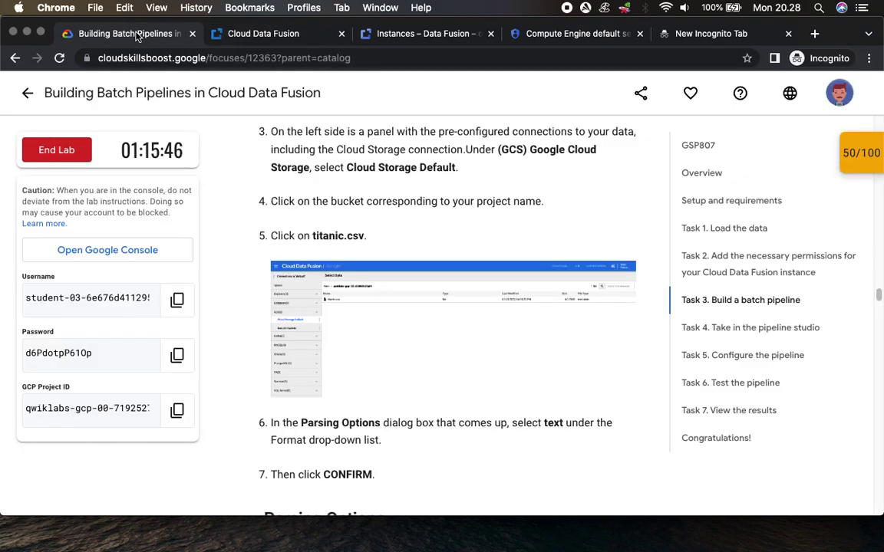
click(239, 39)
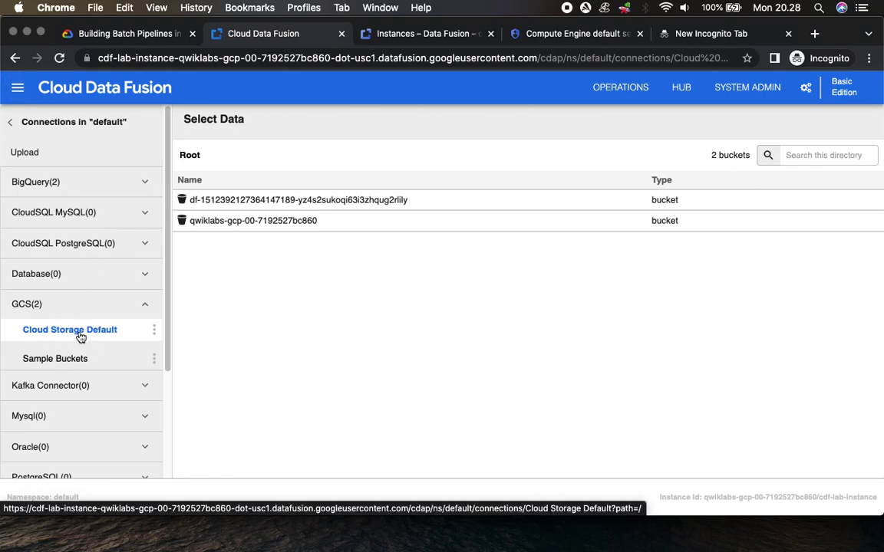
click(100, 35)
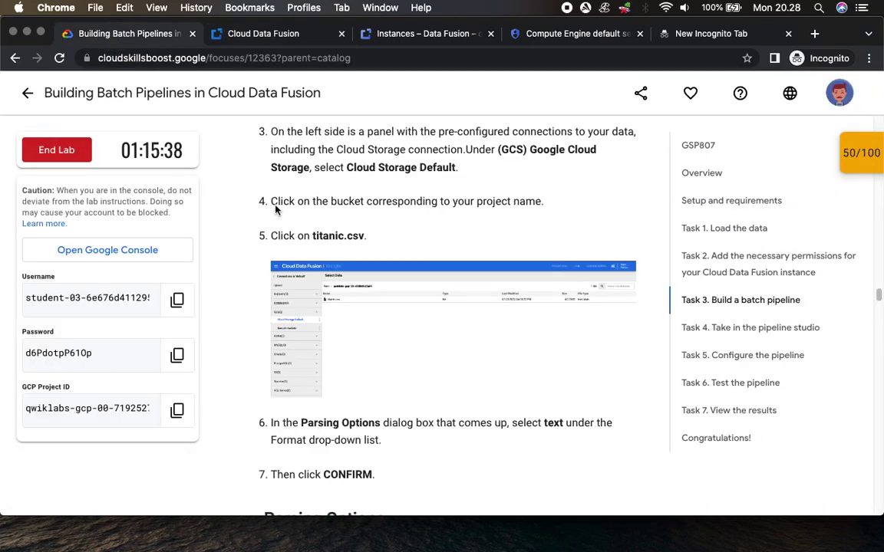
click(252, 42)
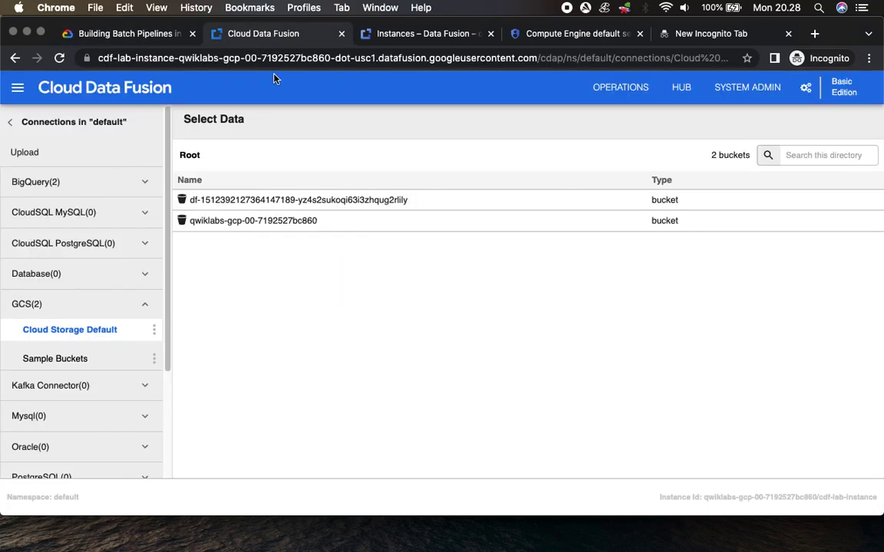
click(266, 222)
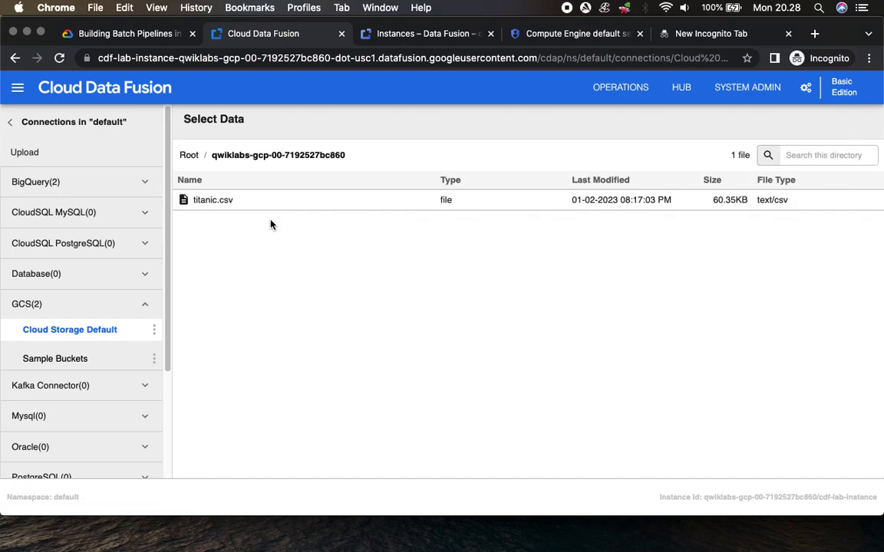
- Check the lab's next instruction and open titanic.csv from the project bucket
click(93, 35)
scroll(345, 253, down, 2)
scroll(344, 253, down, 1)
click(259, 34)
click(221, 202)
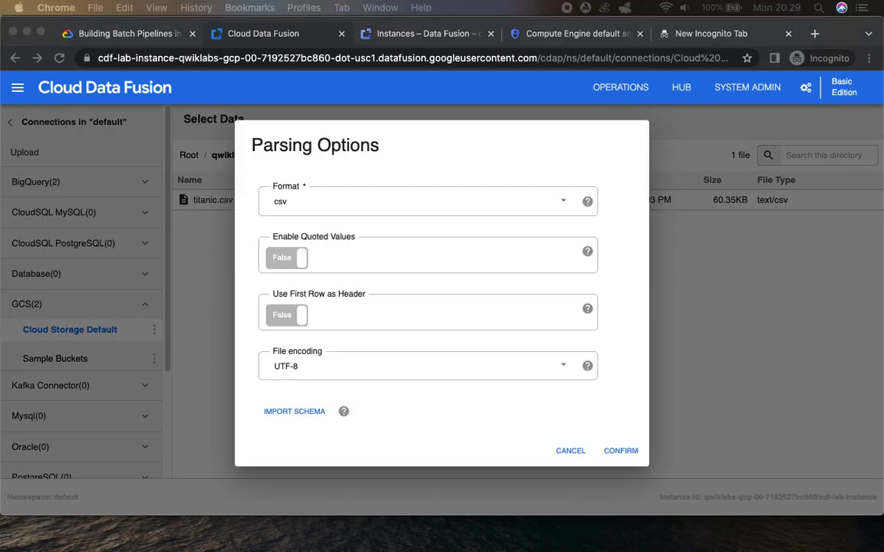
- Following lab steps 6 and 7, set the parsing format to text and confirm to load titanic.csv into Wrangler
click(116, 32)
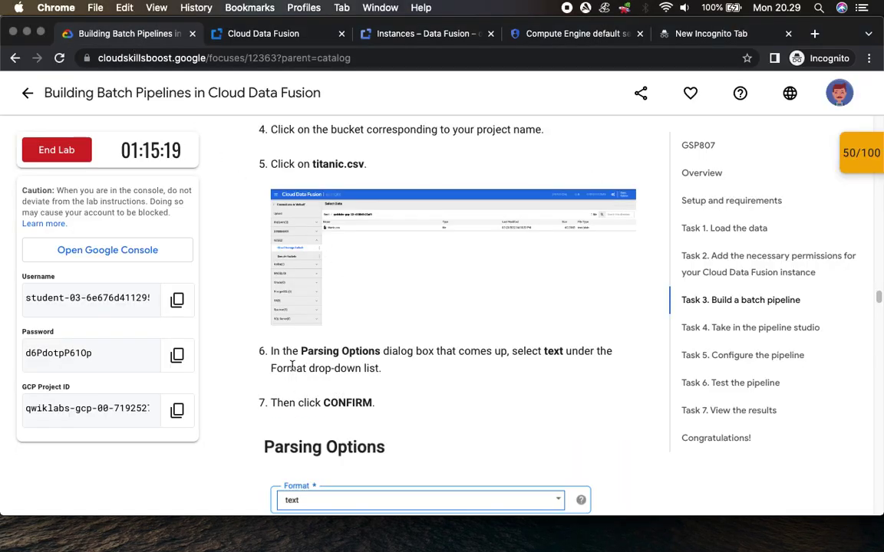
scroll(456, 386, down, 3)
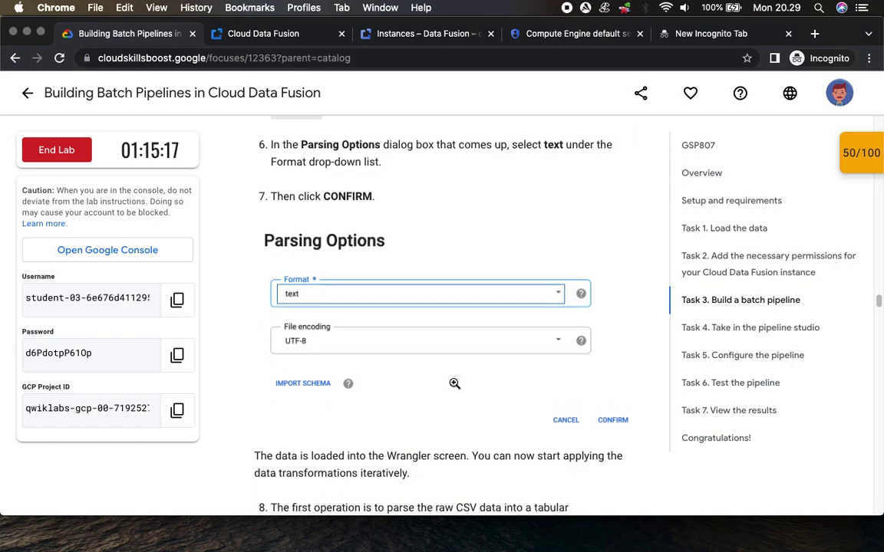
click(263, 33)
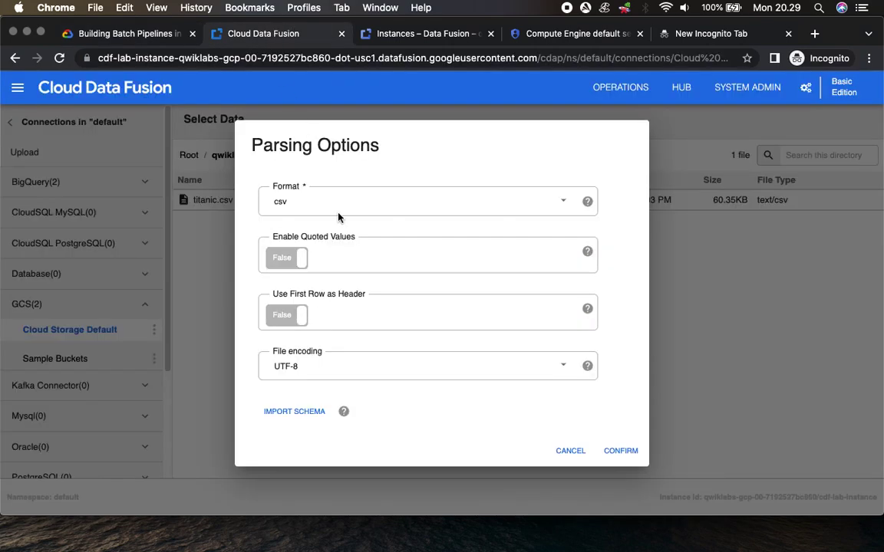
click(327, 209)
click(285, 394)
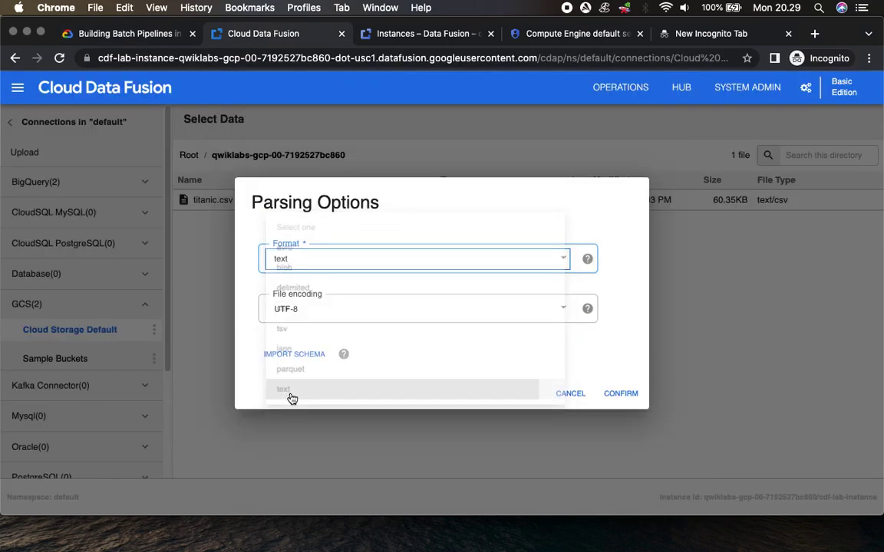
click(125, 34)
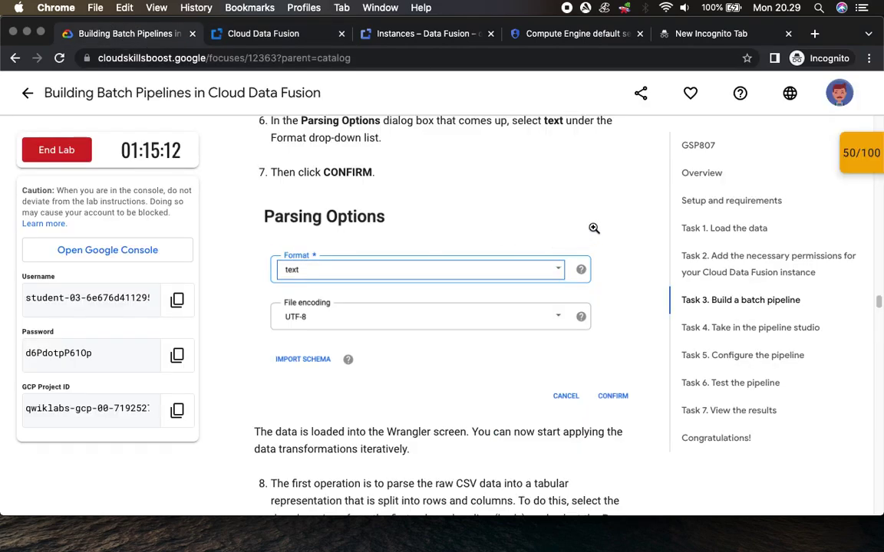
drag(322, 172, 374, 173)
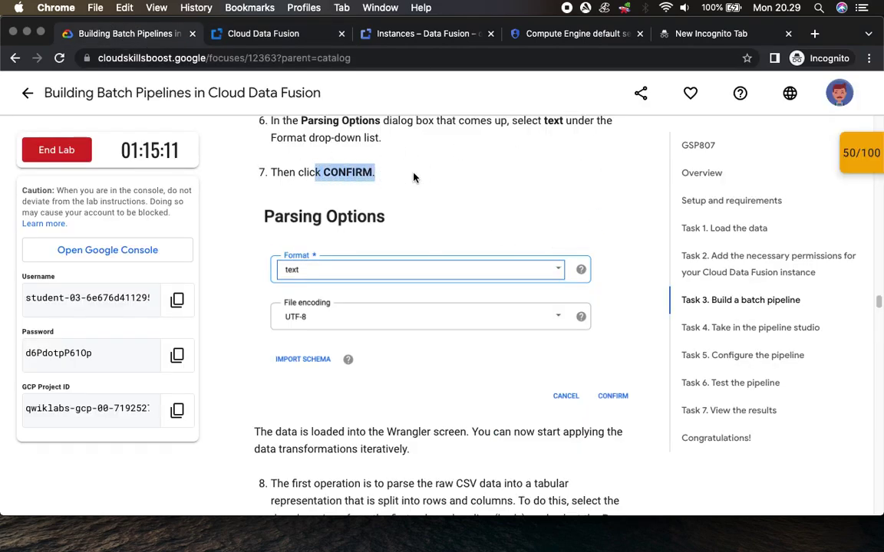
click(263, 34)
click(621, 393)
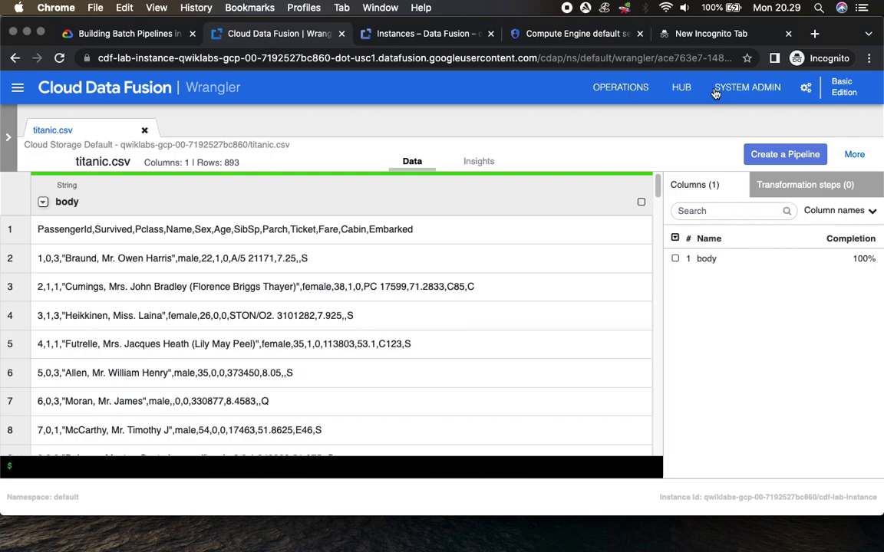
- Read lab step 8 and start parsing the body column of titanic.csv as CSV in Wrangler
click(125, 34)
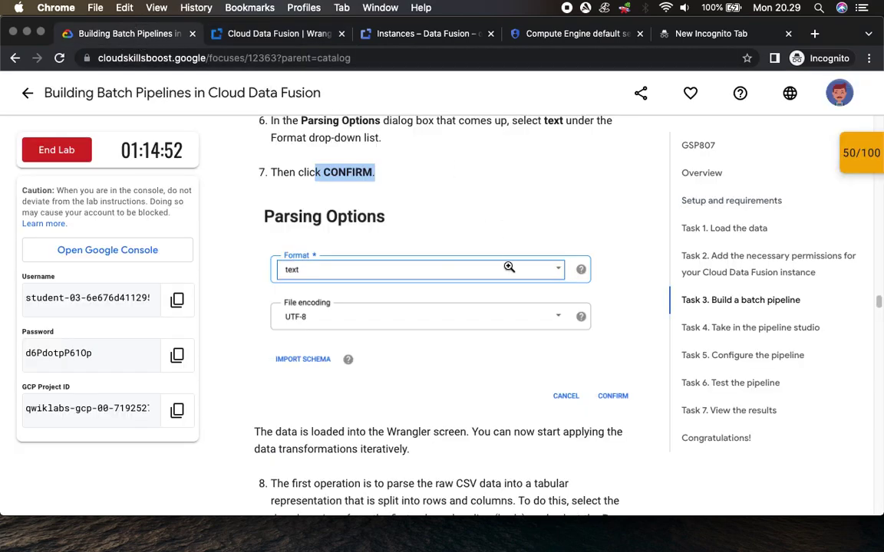
scroll(501, 405, down, 4)
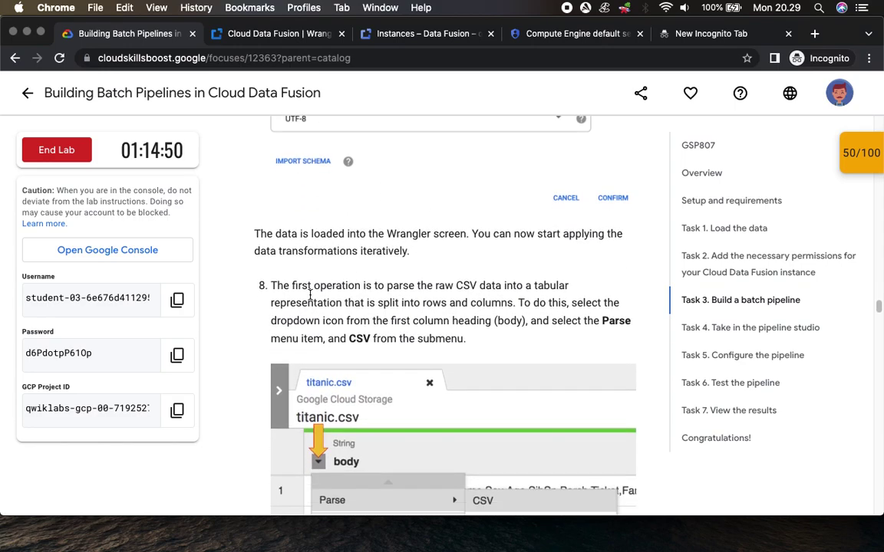
scroll(318, 256, down, 1)
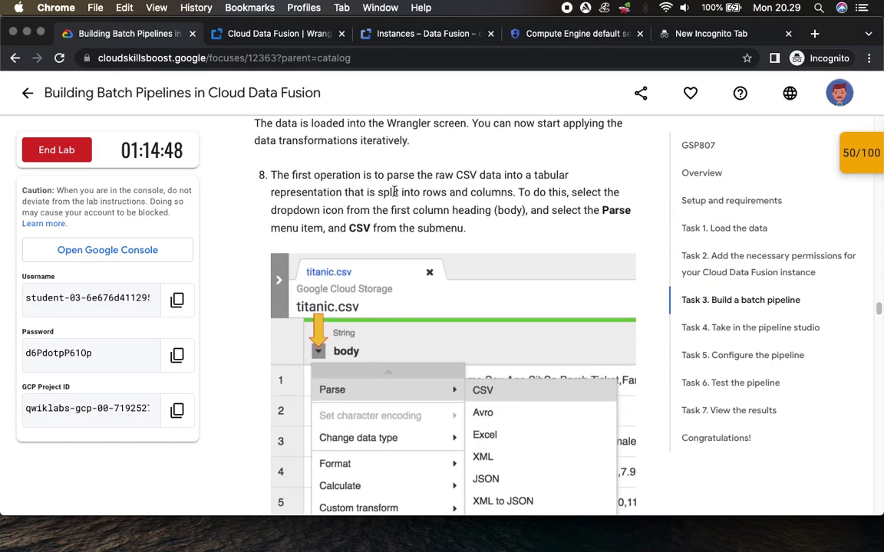
drag(602, 210, 637, 225)
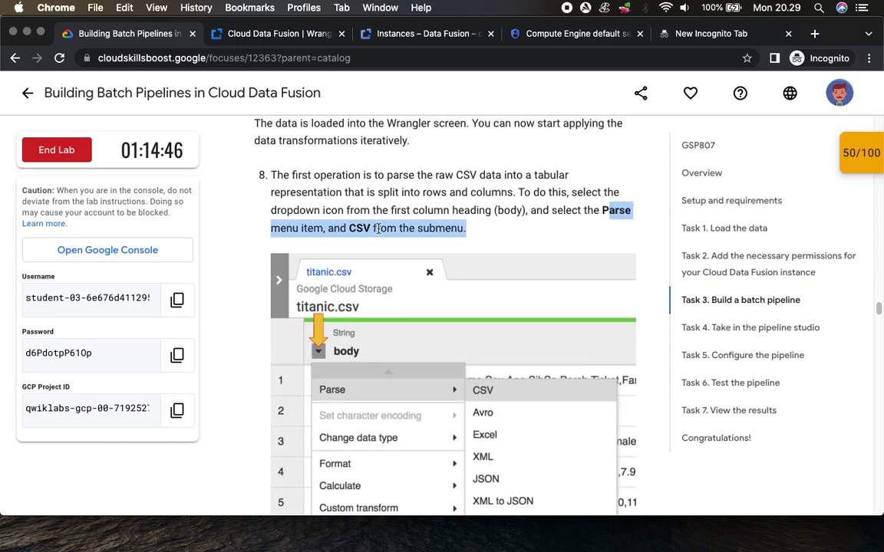
scroll(527, 255, down, 2)
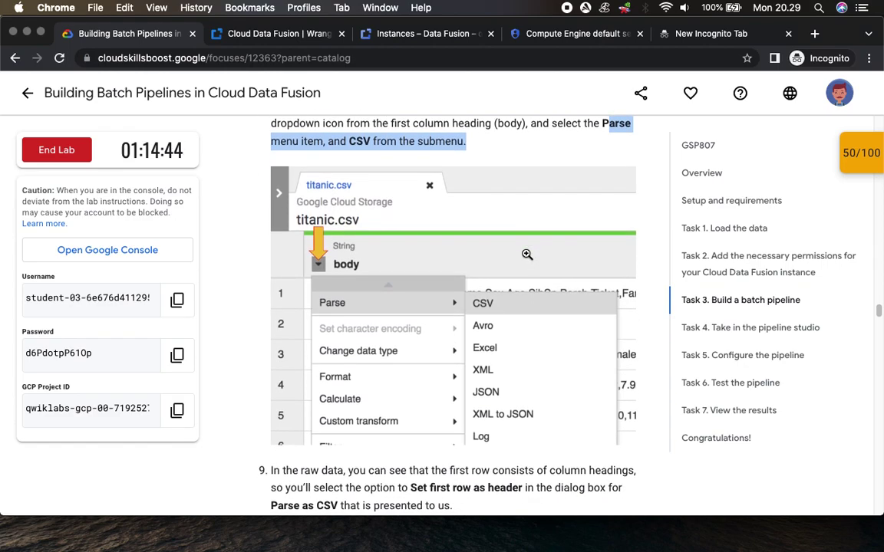
click(243, 35)
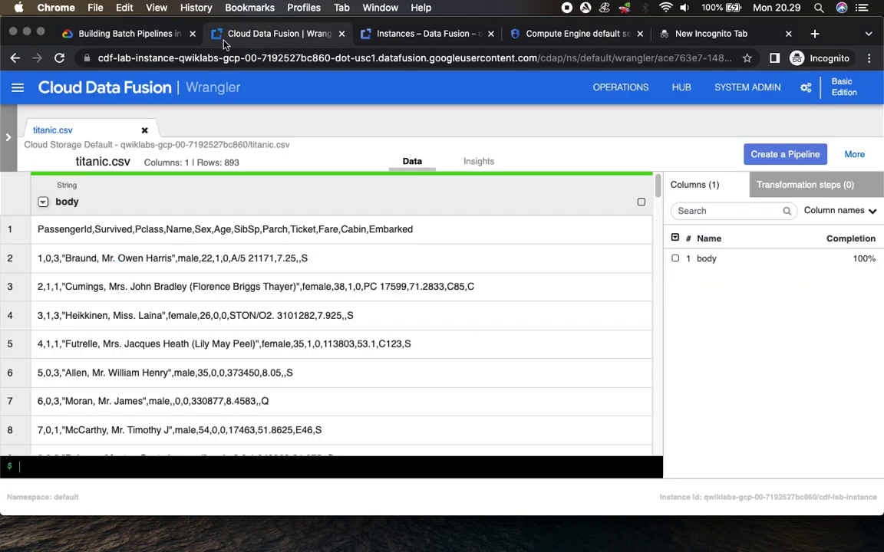
click(43, 202)
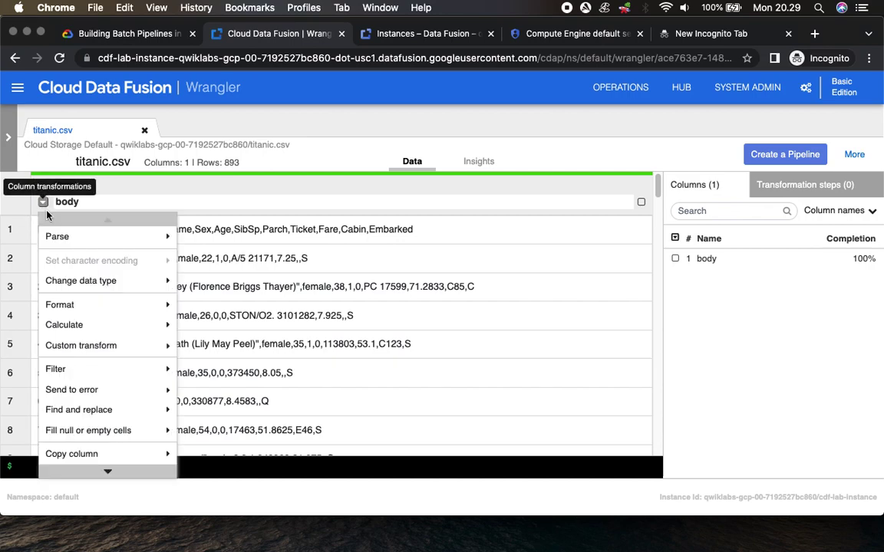
click(134, 238)
click(224, 247)
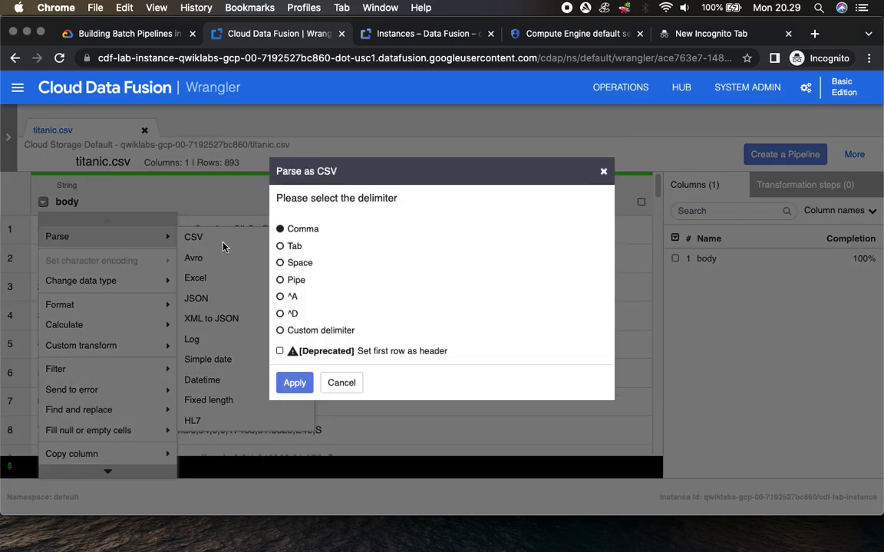
- Check lab step 9 and enable setting the first row as header for the comma-delimited CSV parsing
click(138, 35)
scroll(378, 280, down, 3)
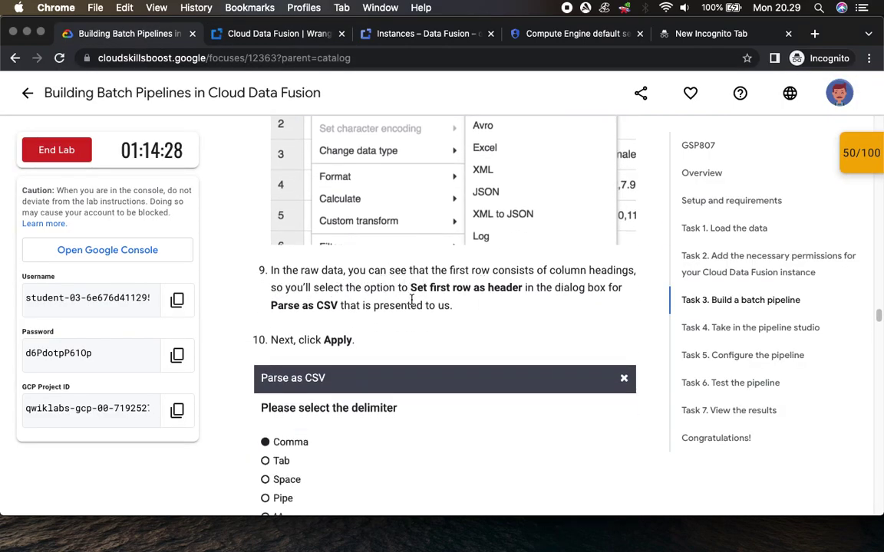
scroll(410, 335, down, 3)
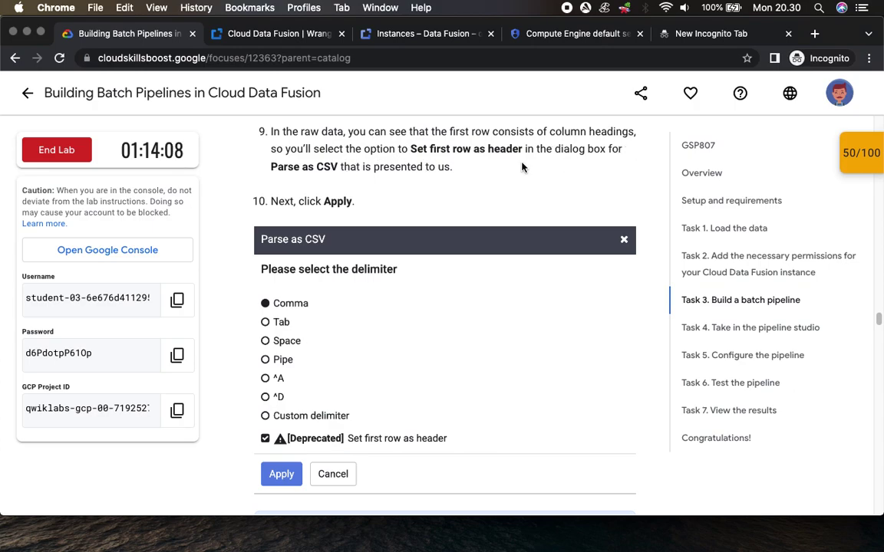
click(232, 34)
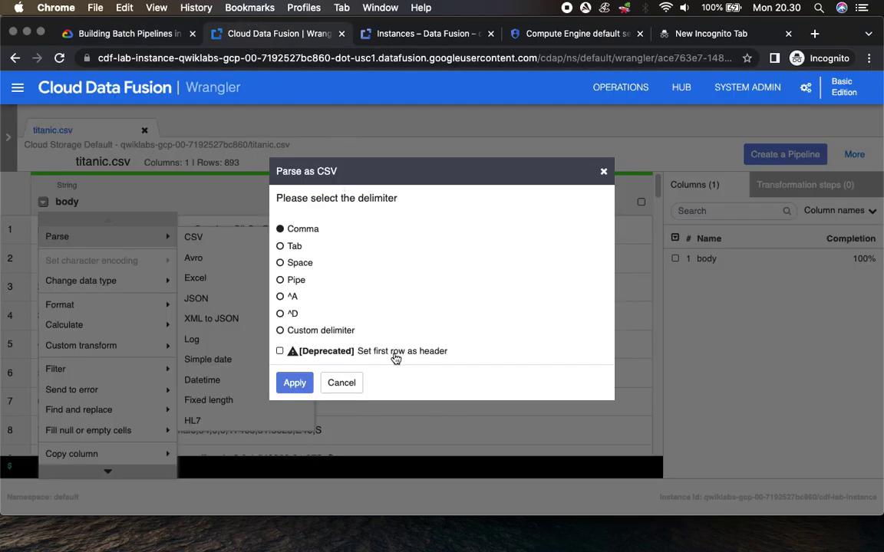
click(279, 351)
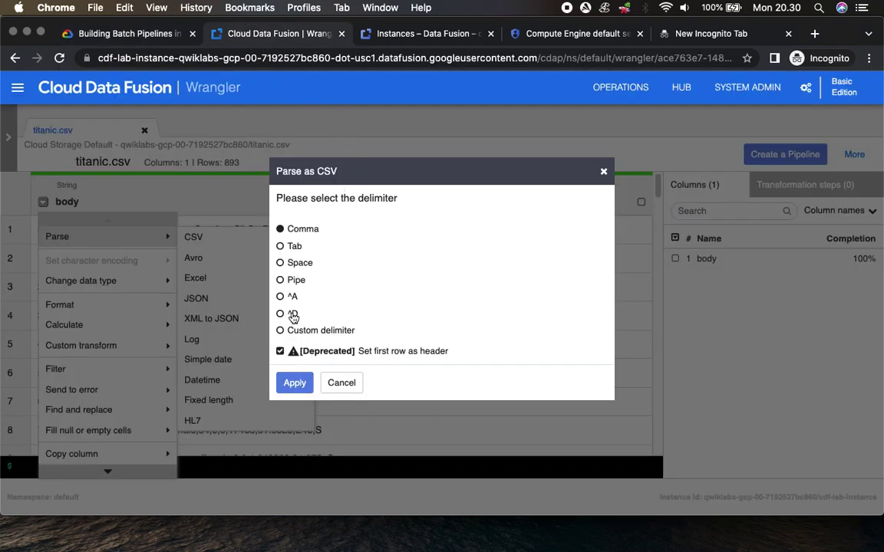
- Read lab step 10 and the deprecation note, and apply the CSV parsing to the body column
click(100, 34)
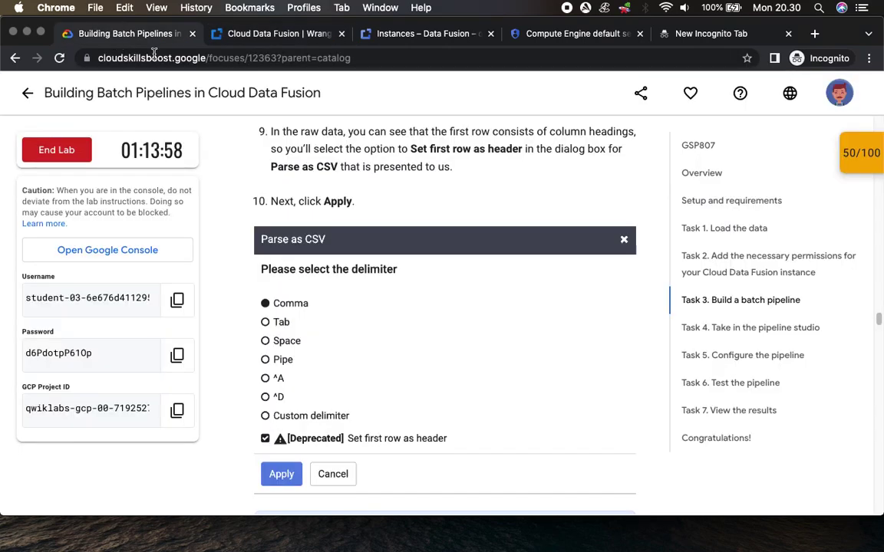
double_click(337, 201)
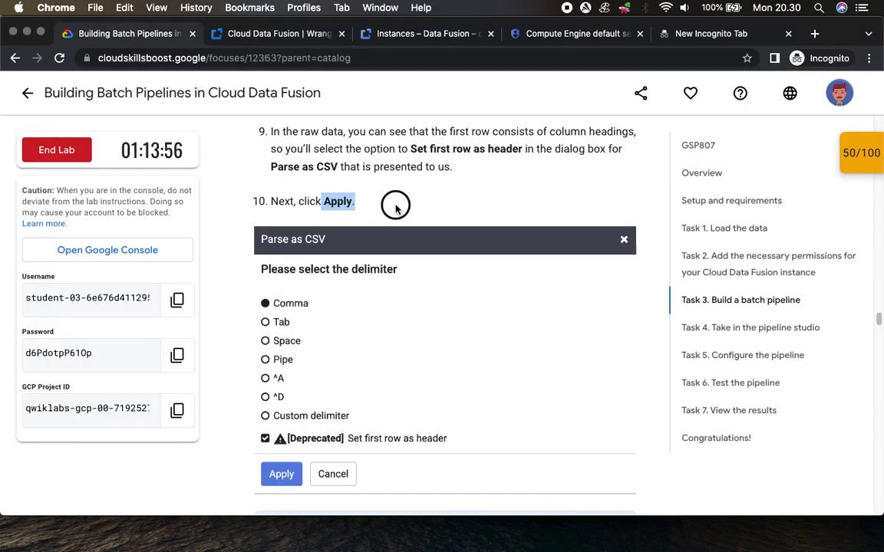
scroll(469, 238, down, 1)
scroll(470, 239, down, 5)
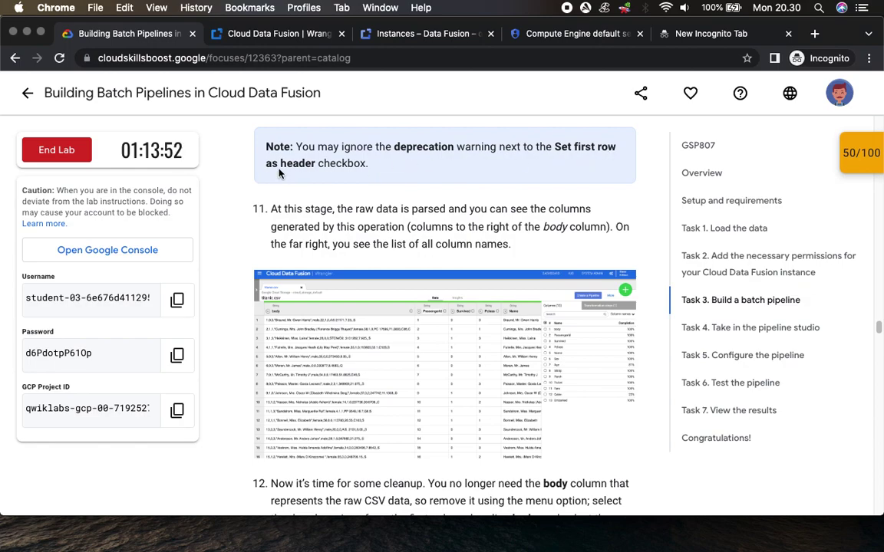
click(272, 34)
click(291, 381)
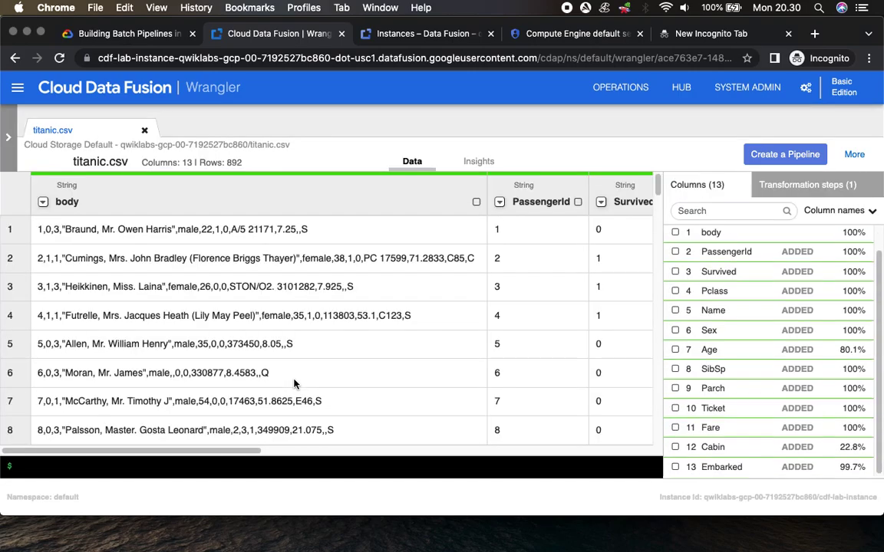
- Following lab step 12, delete the raw body column from the parsed titanic.csv data in Wrangler
click(123, 34)
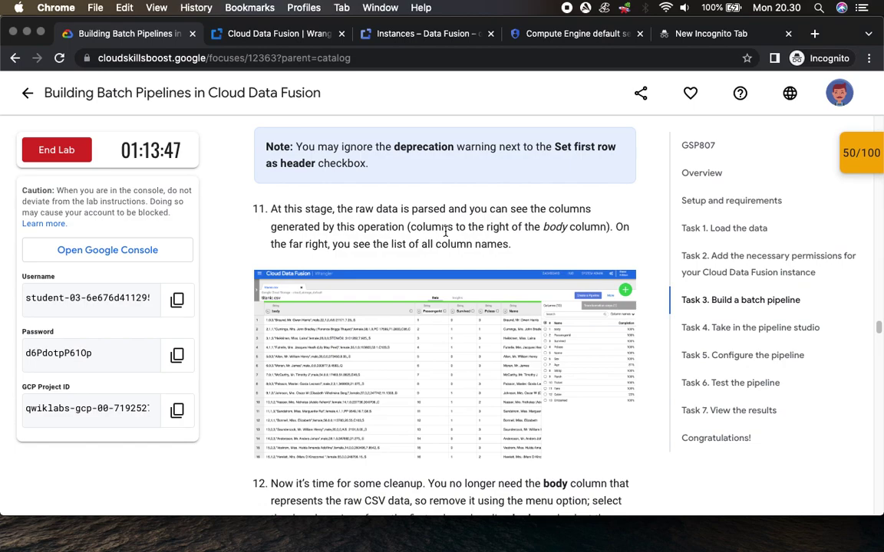
scroll(327, 223, down, 5)
scroll(298, 250, down, 2)
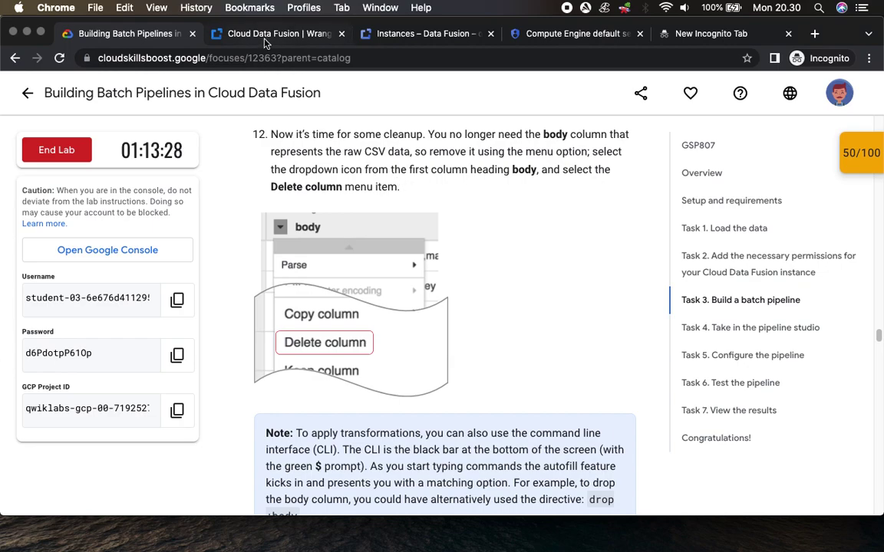
click(264, 39)
click(43, 203)
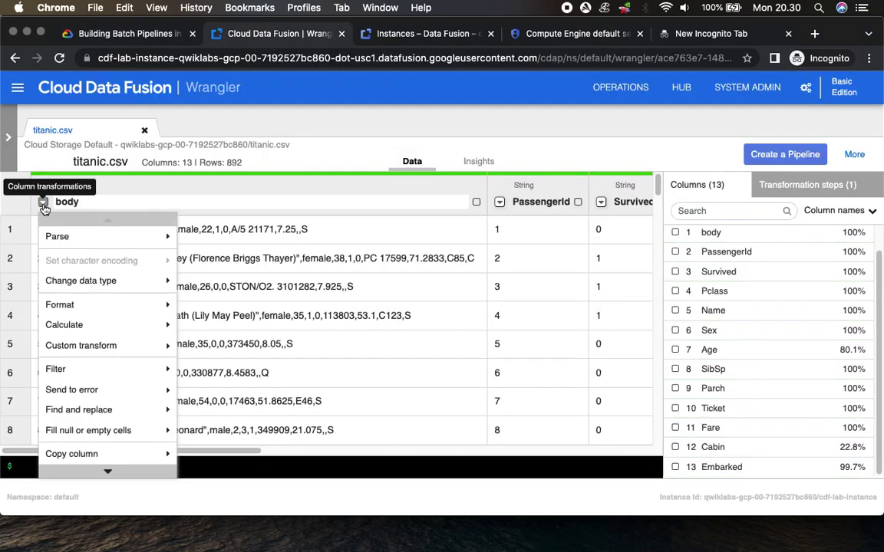
click(106, 471)
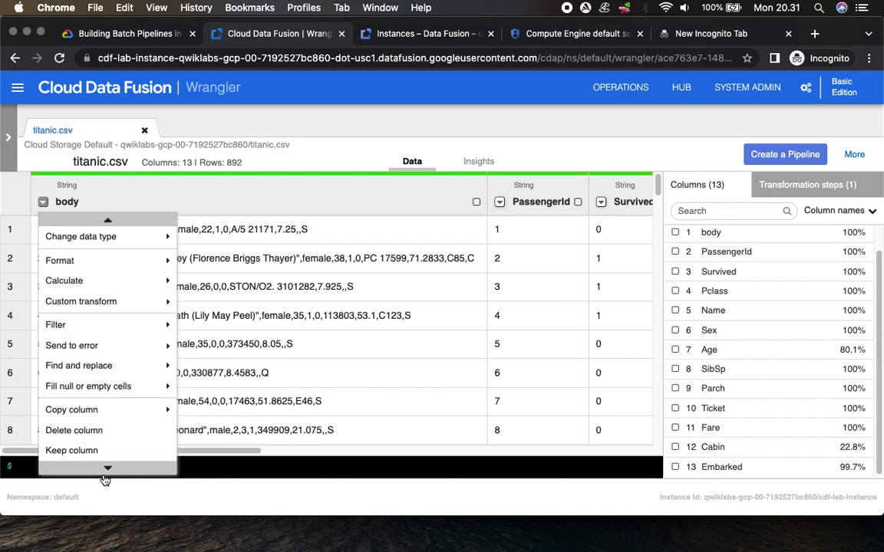
click(106, 470)
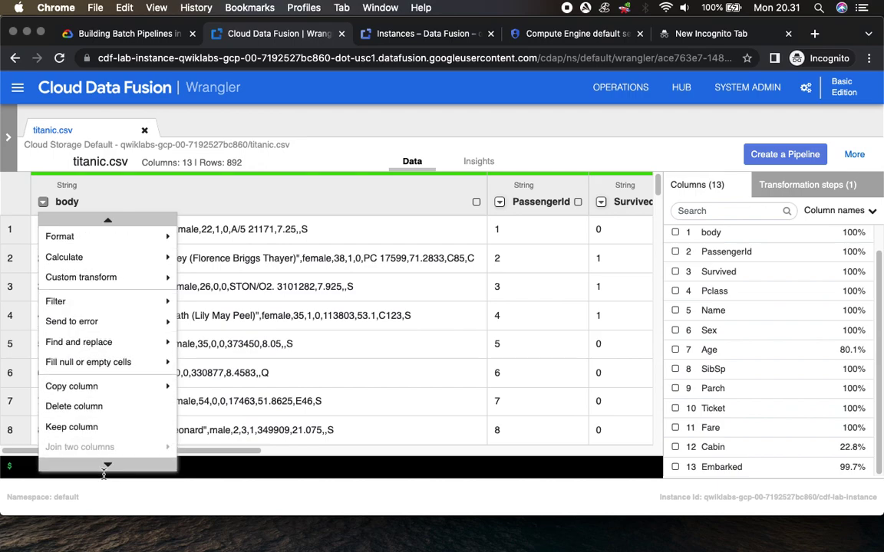
click(87, 408)
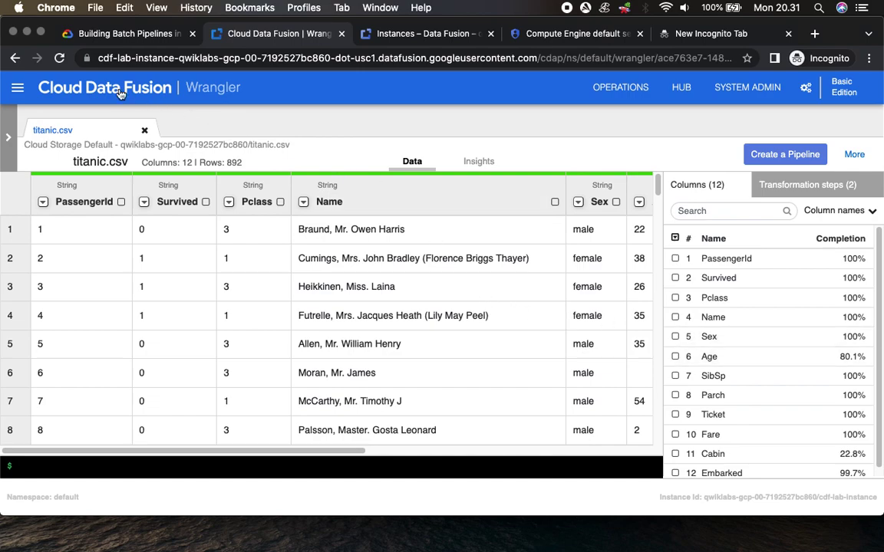
- Read the lab's CLI note and step 13, and display the transformation steps applied to titanic.csv in Wrangler
click(96, 34)
scroll(298, 267, down, 5)
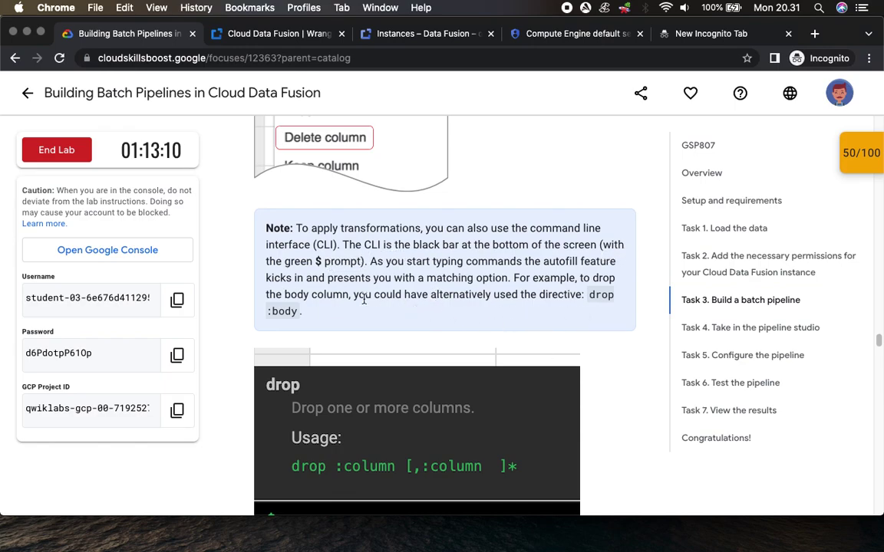
scroll(356, 299, down, 9)
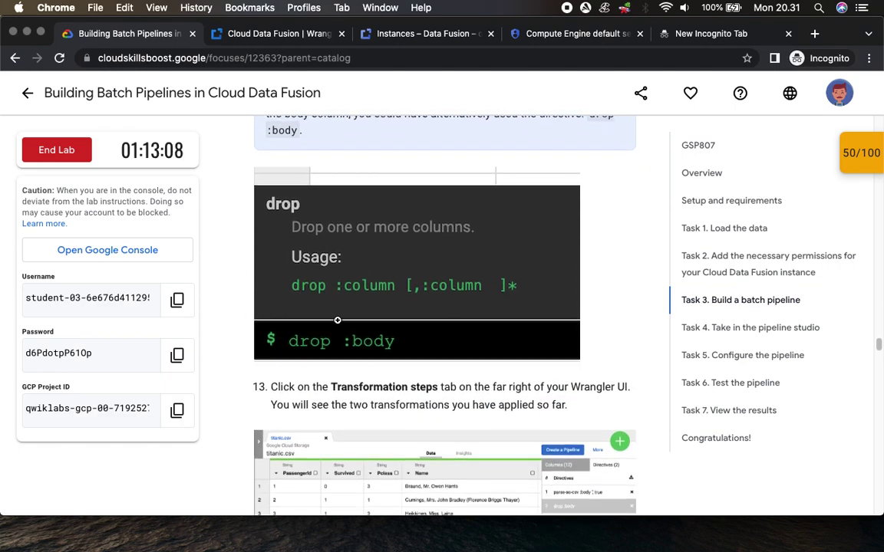
scroll(529, 299, down, 3)
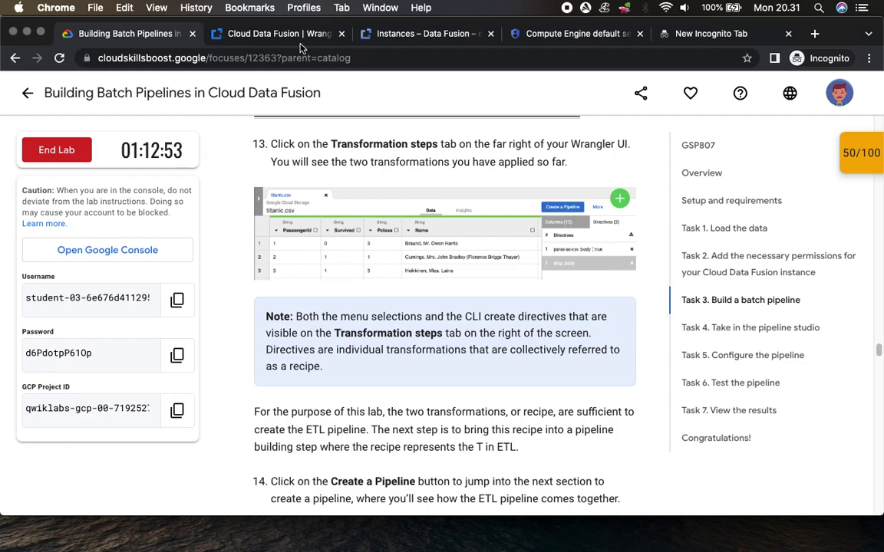
click(264, 34)
click(756, 178)
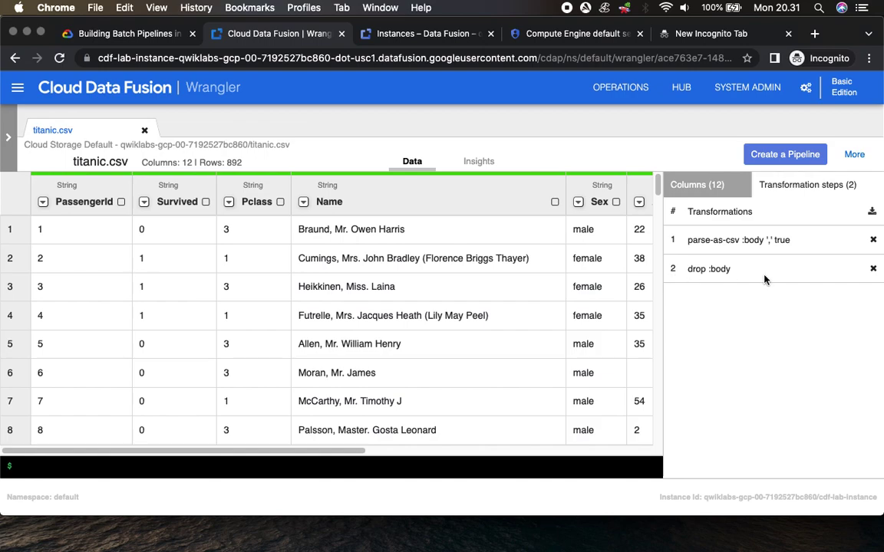
- Read lab steps 14 and 15 and start creating a pipeline from the Wrangler recipe
click(101, 33)
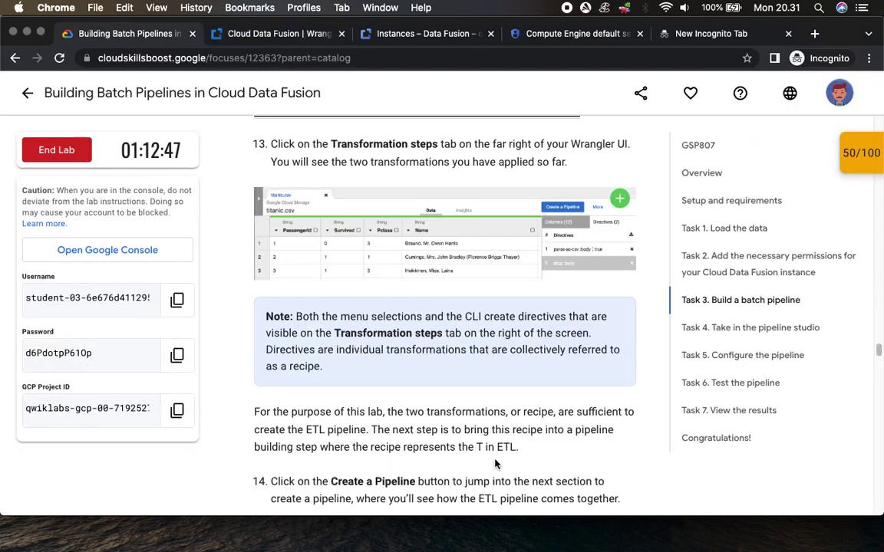
scroll(434, 428, down, 5)
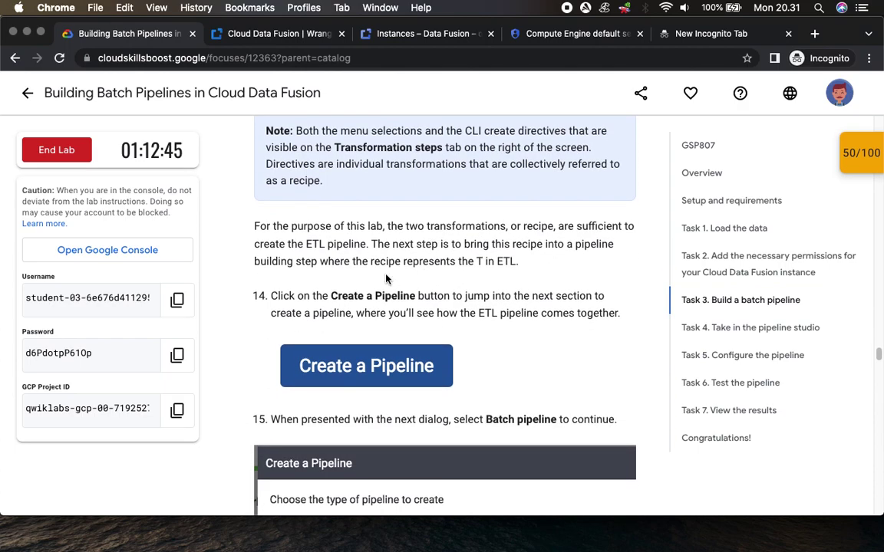
scroll(398, 295, down, 3)
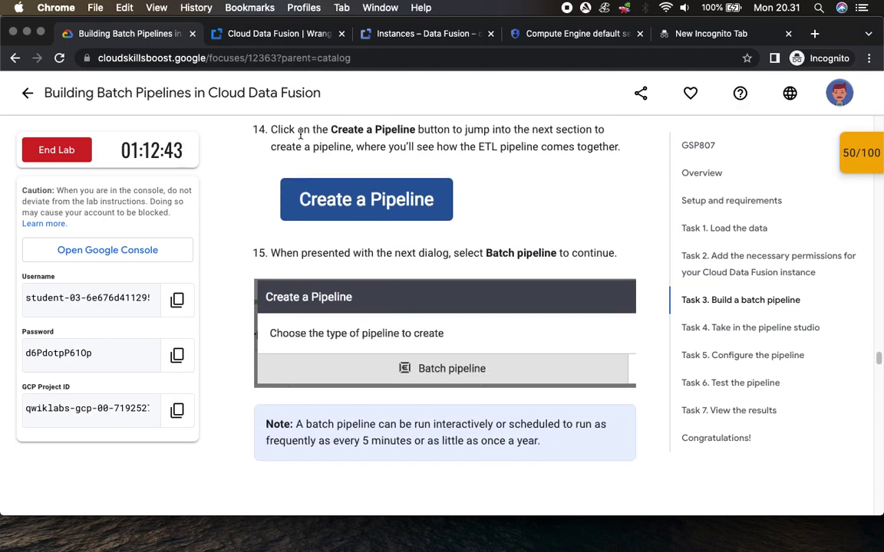
click(281, 35)
click(781, 153)
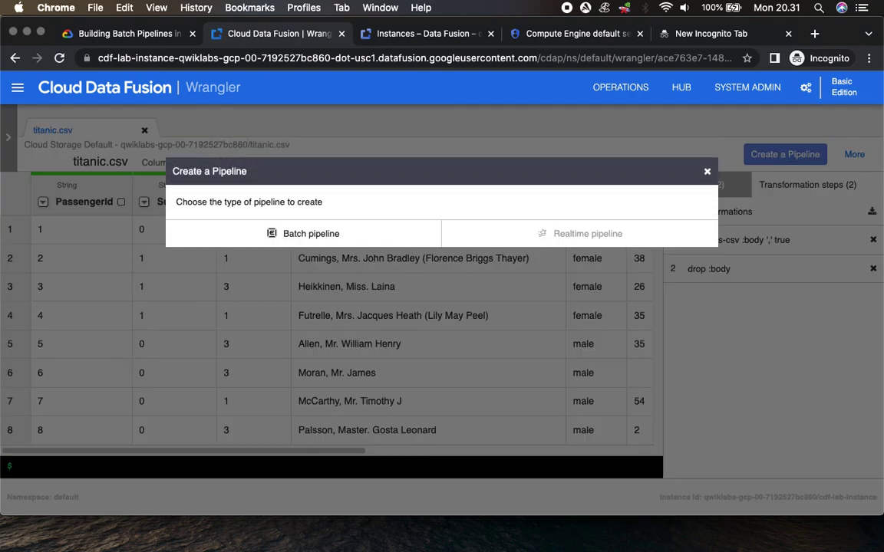
- Following lab step 15, choose a batch pipeline to open it in the studio, and dismiss the clipboard permission request
click(116, 33)
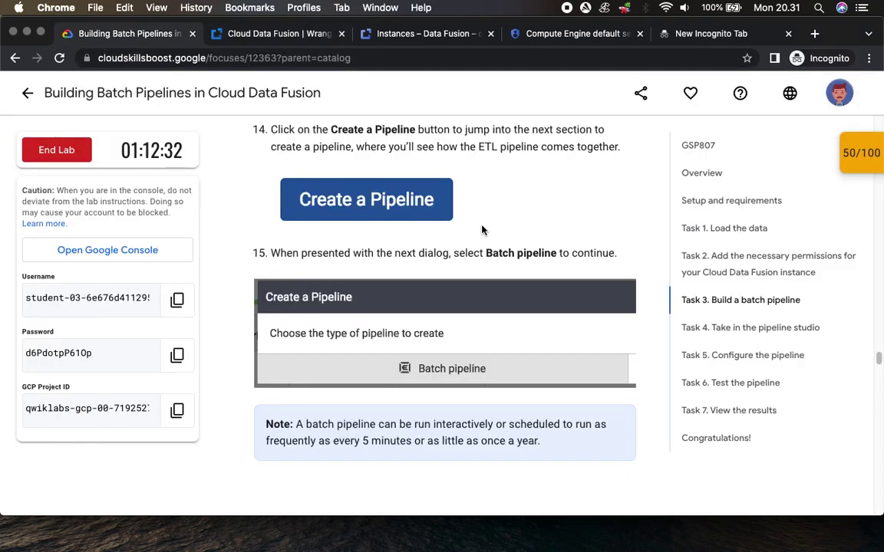
drag(620, 254, 454, 254)
scroll(425, 211, down, 3)
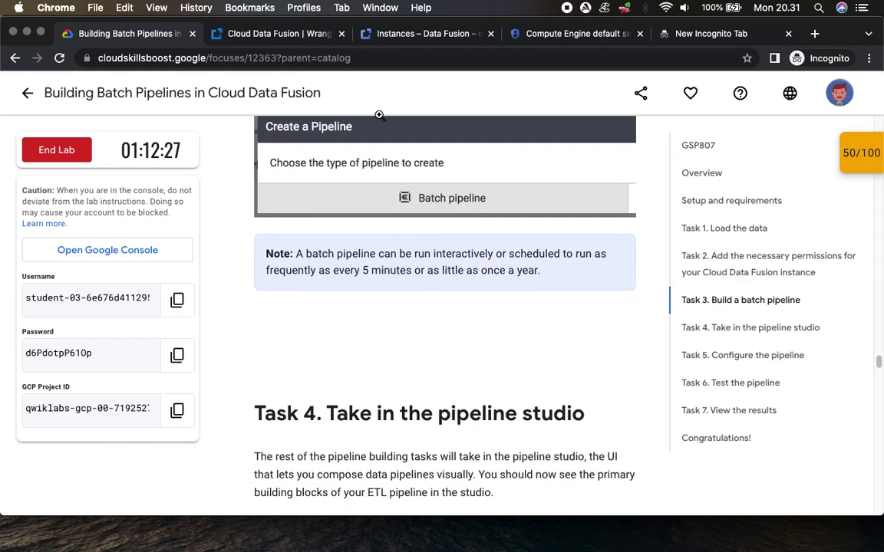
click(271, 38)
click(306, 236)
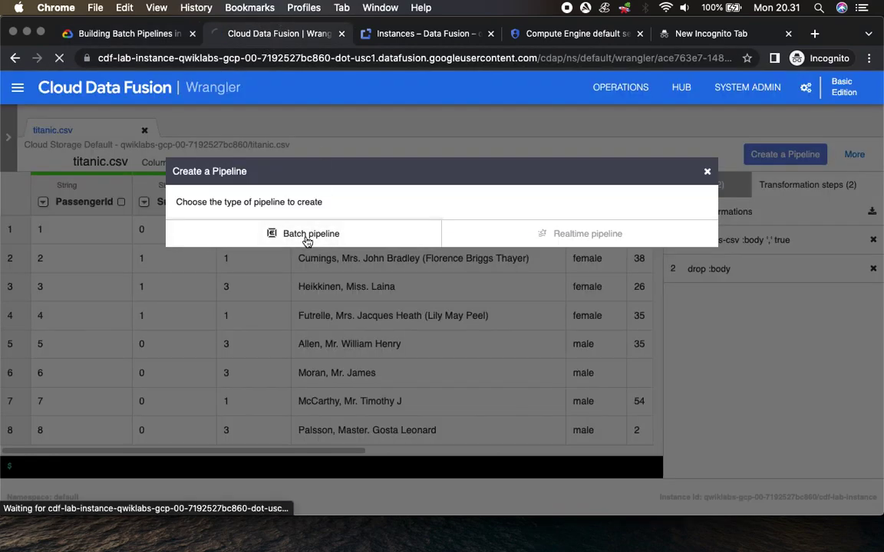
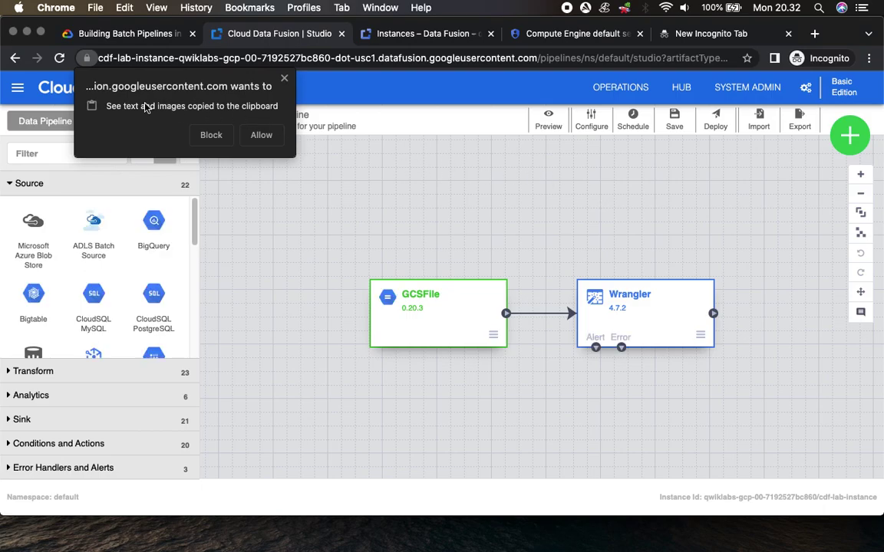
click(284, 79)
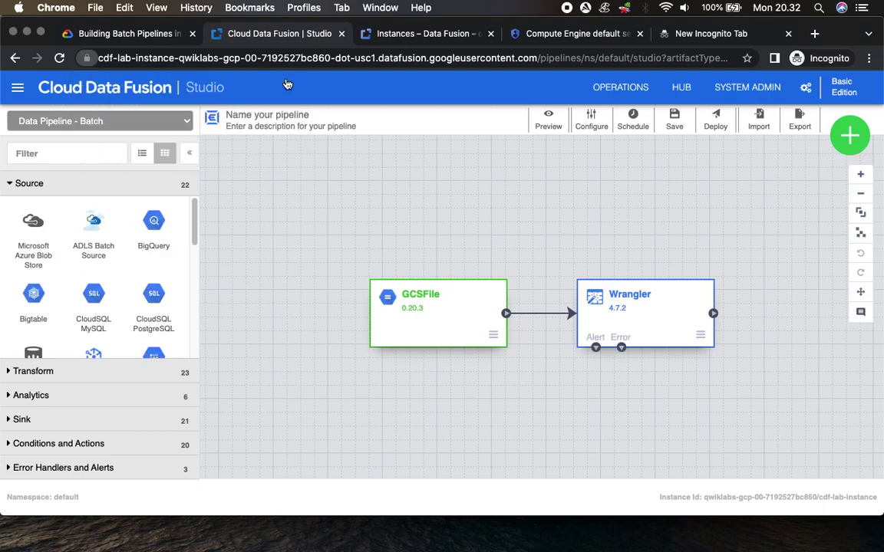
- Read the lab's Task 4 introduction on the pipeline nodes and its step 1 on adding a BigQuery sink
click(129, 33)
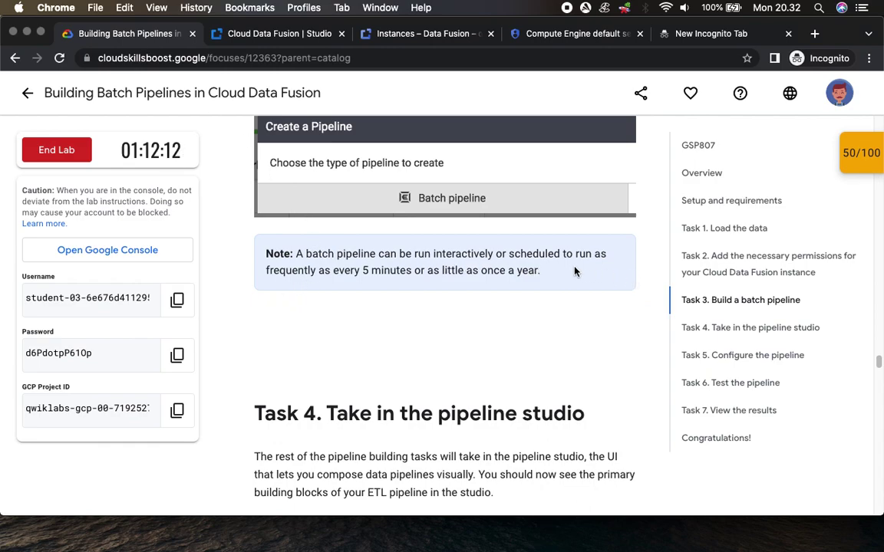
scroll(549, 281, down, 5)
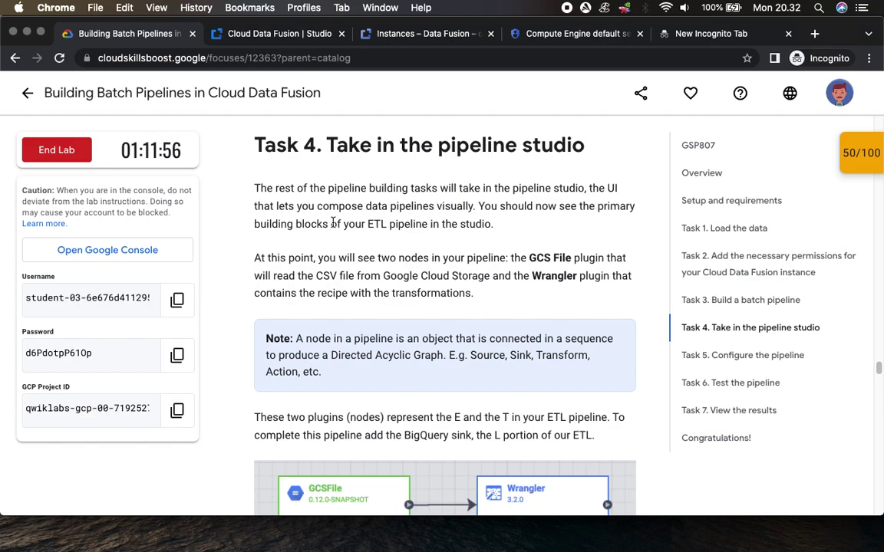
scroll(380, 136, down, 4)
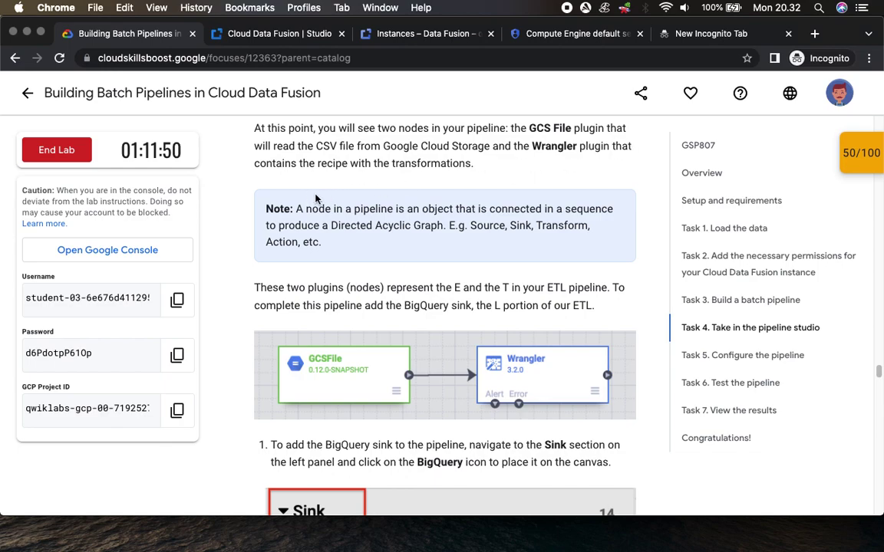
scroll(314, 215, down, 3)
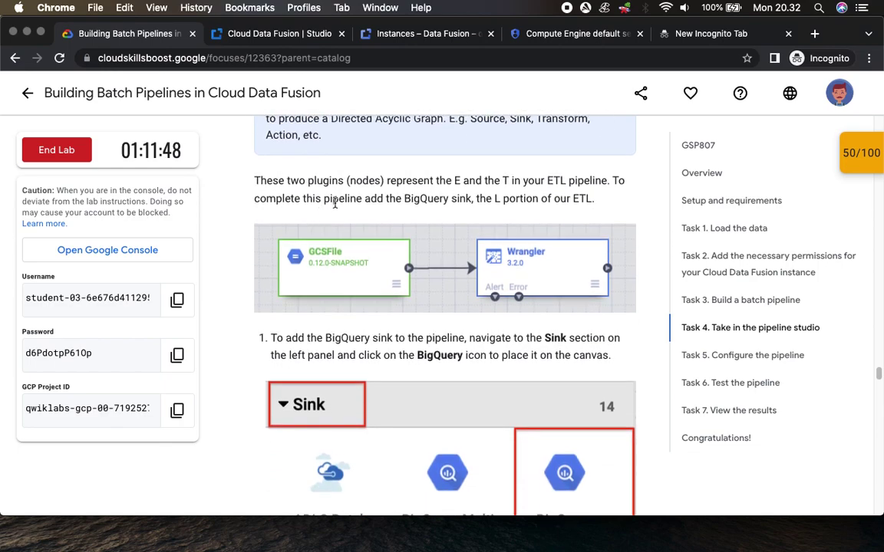
scroll(364, 281, down, 6)
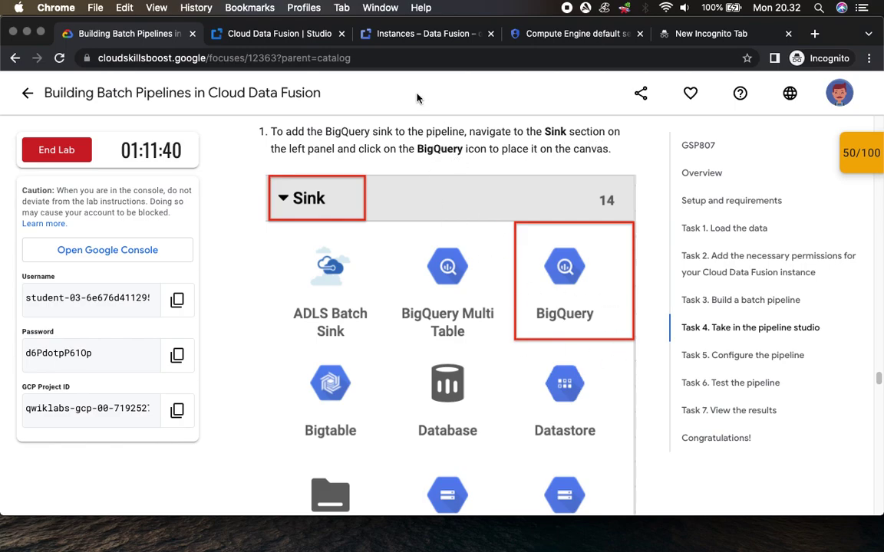
- Following Task 4 step 1, add a BigQuery sink to the pipeline in the studio and place it after the Wrangler node
click(271, 34)
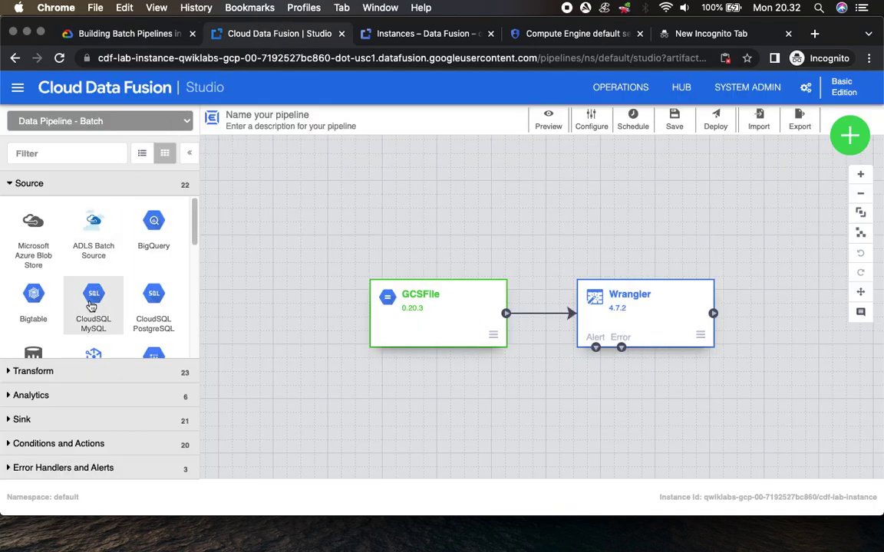
click(9, 422)
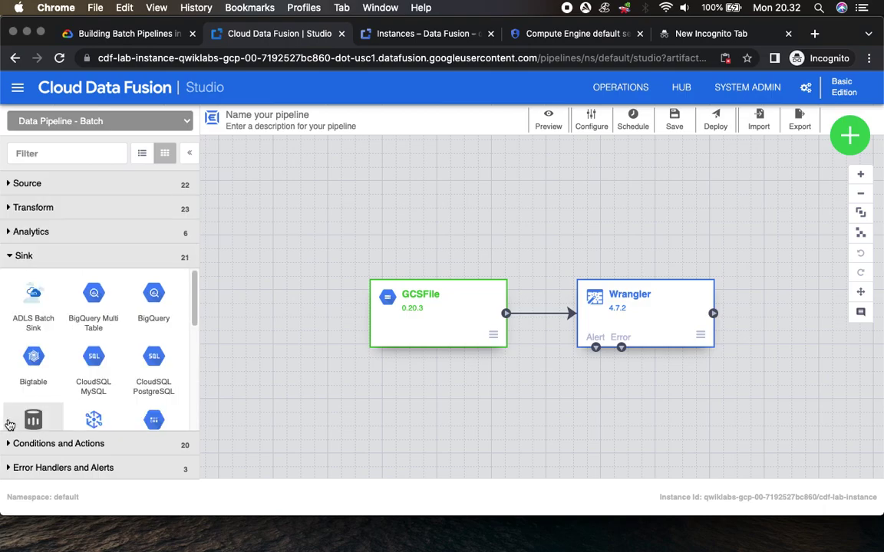
click(156, 296)
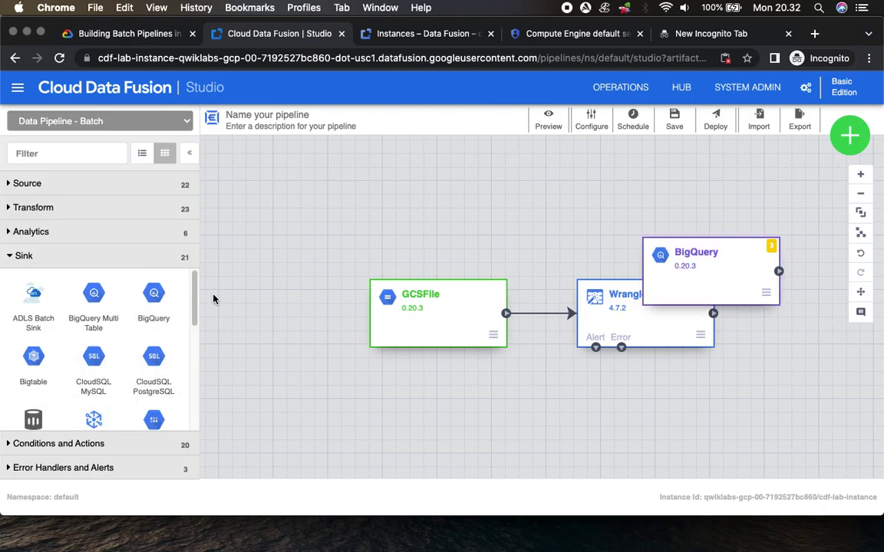
drag(713, 265, 840, 300)
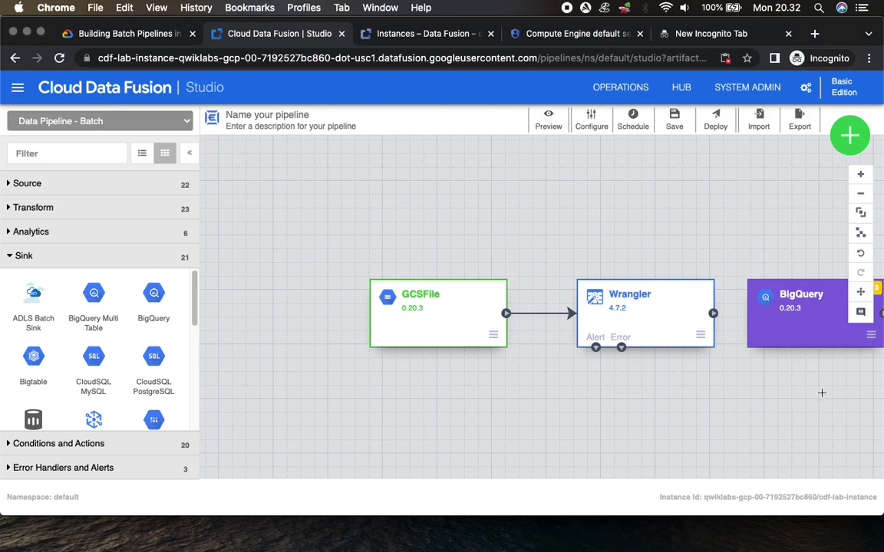
click(860, 291)
drag(804, 406, 673, 349)
- Read Task 4 step 2 in the lab and connect the Wrangler node's output to the BigQuery node in the studio
click(90, 36)
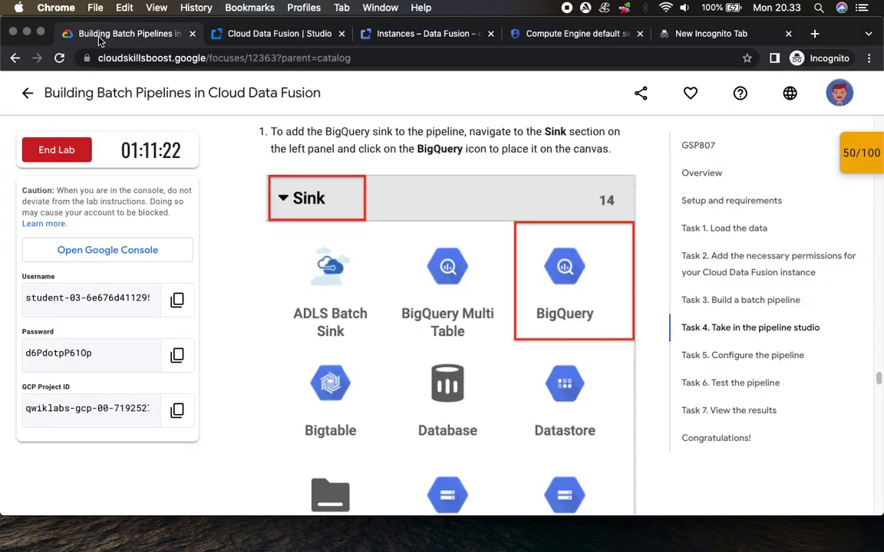
scroll(436, 331, down, 7)
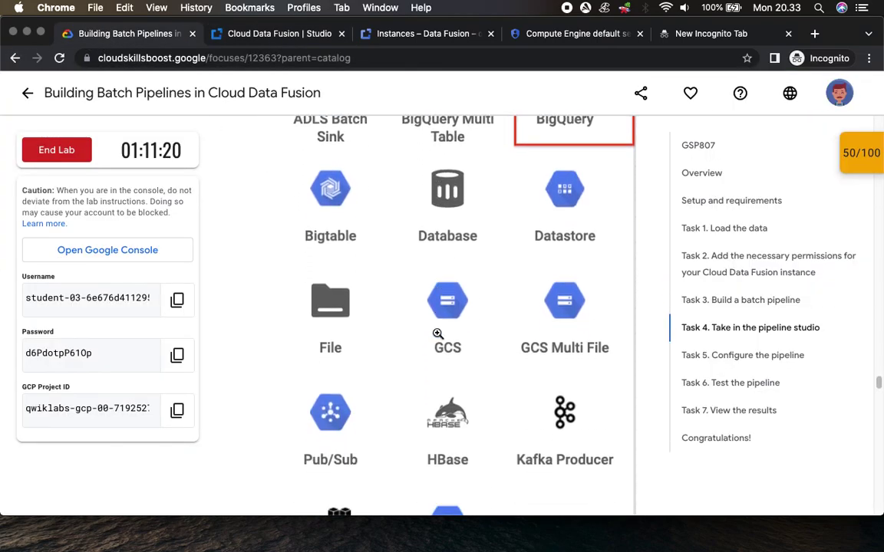
scroll(437, 333, down, 1)
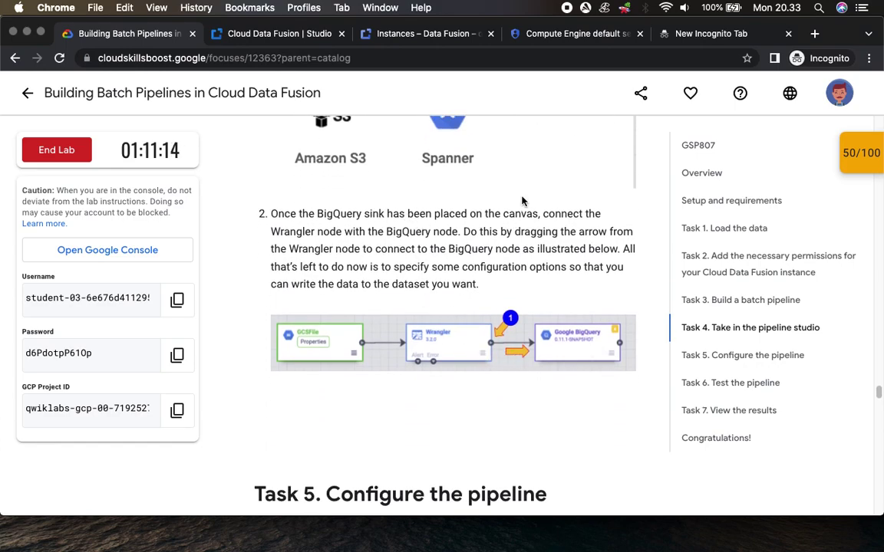
click(286, 36)
drag(583, 256, 655, 258)
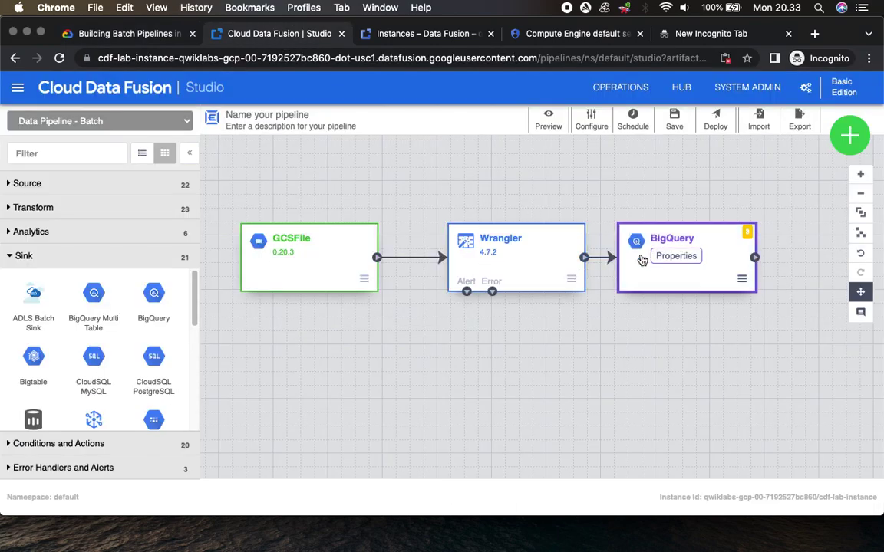
- Read Task 5 step 1 in the lab and open the GCSFile node's properties in the studio
click(145, 35)
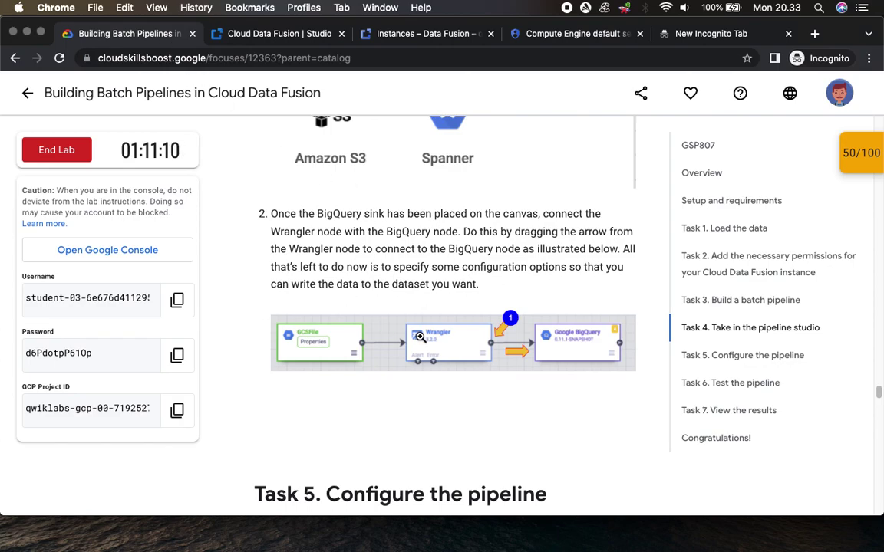
scroll(470, 449, down, 1)
scroll(470, 449, down, 5)
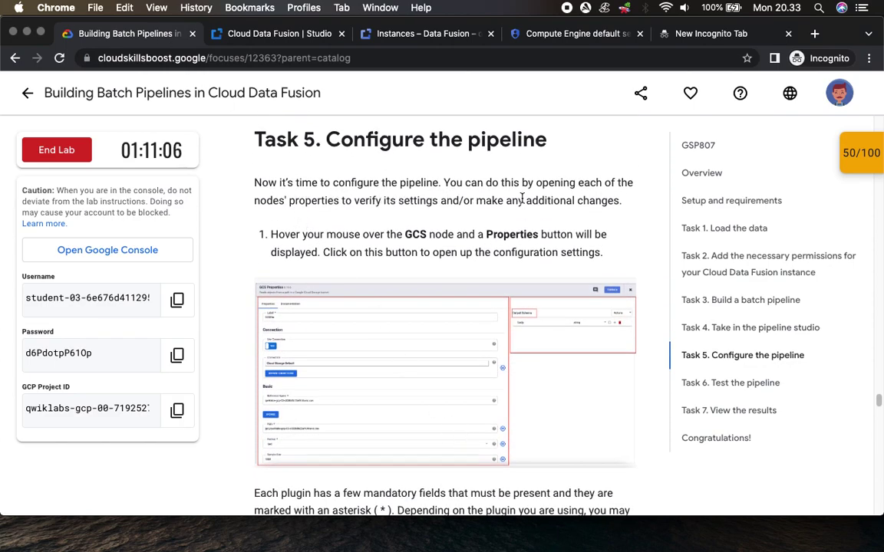
scroll(322, 207, down, 3)
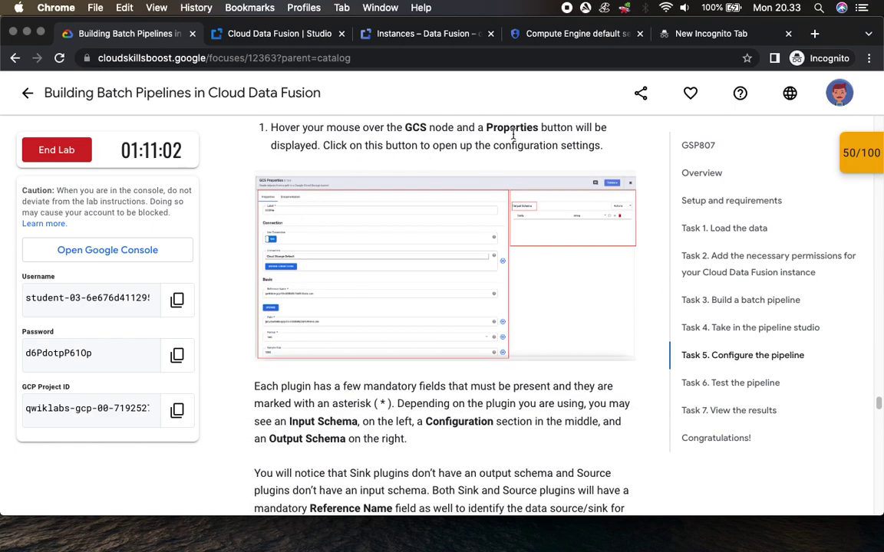
drag(470, 127, 270, 128)
click(280, 38)
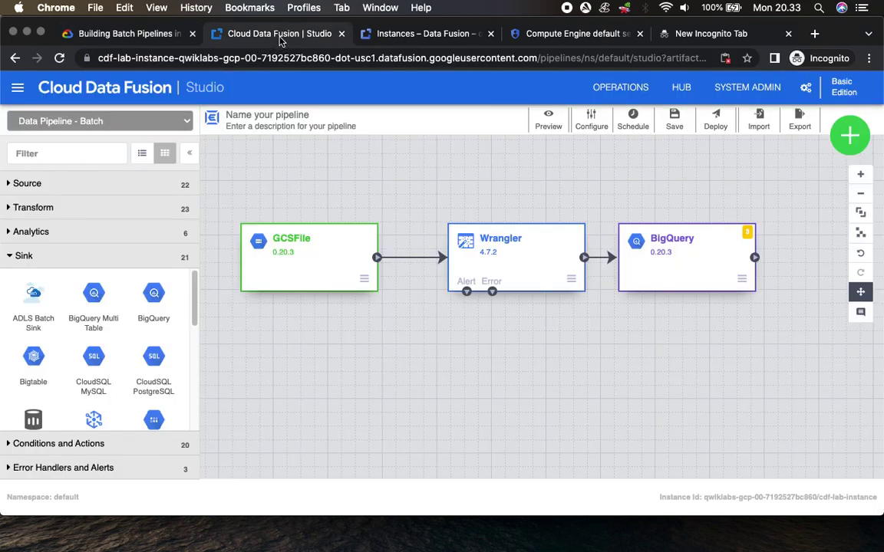
mouse_move(295, 267)
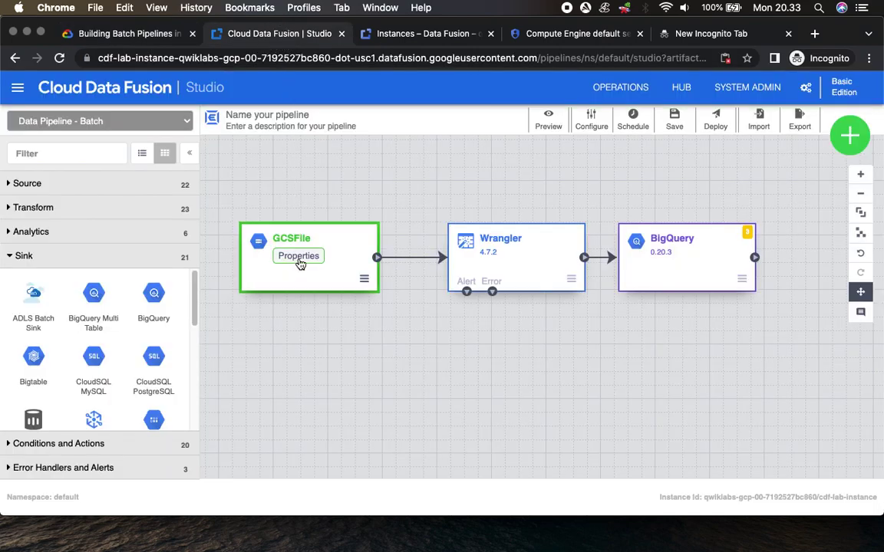
click(299, 258)
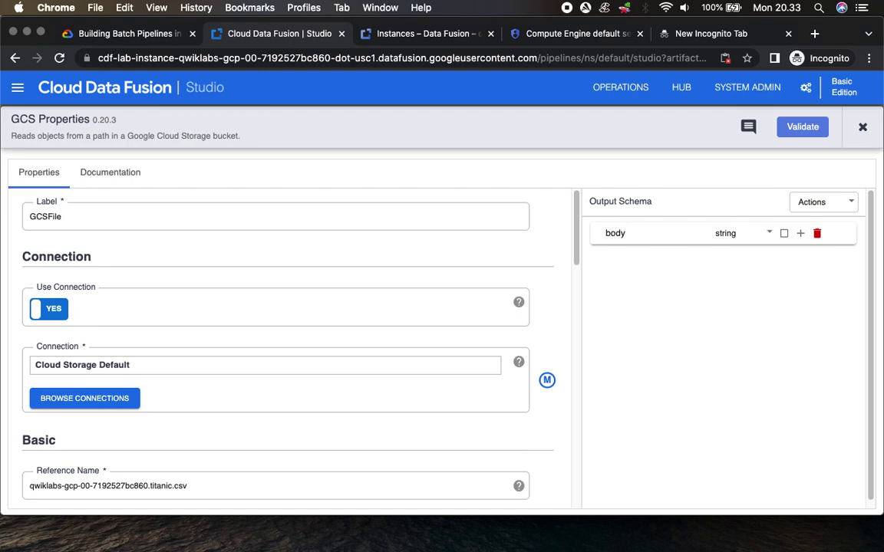
- Read the lab's explanation of plugin fields, enlarge its GCS properties example, and close the GCSFile properties following step 2
click(127, 35)
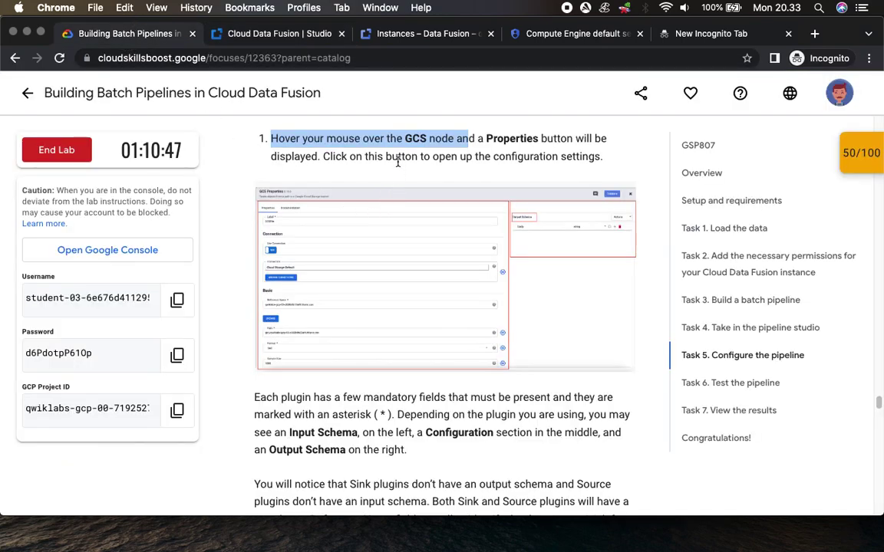
scroll(372, 226, down, 3)
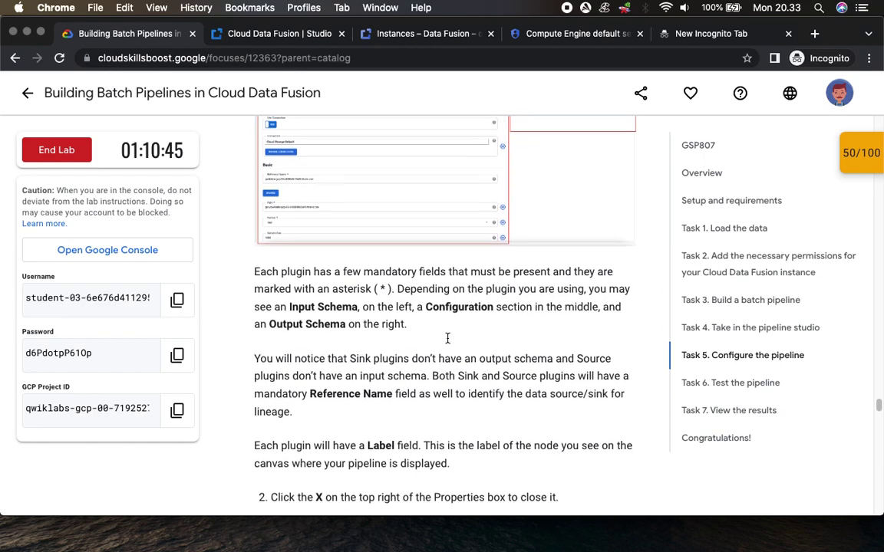
scroll(373, 226, up, 2)
click(357, 173)
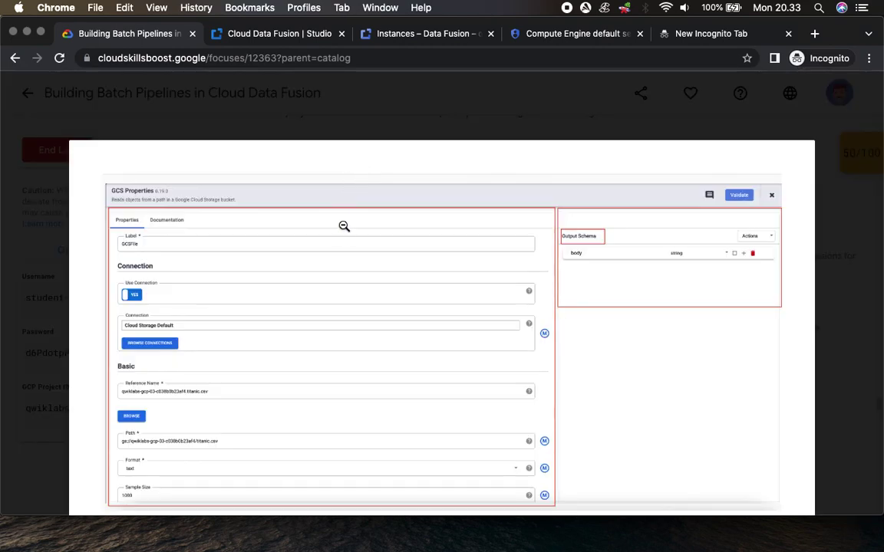
click(333, 275)
scroll(361, 176, down, 5)
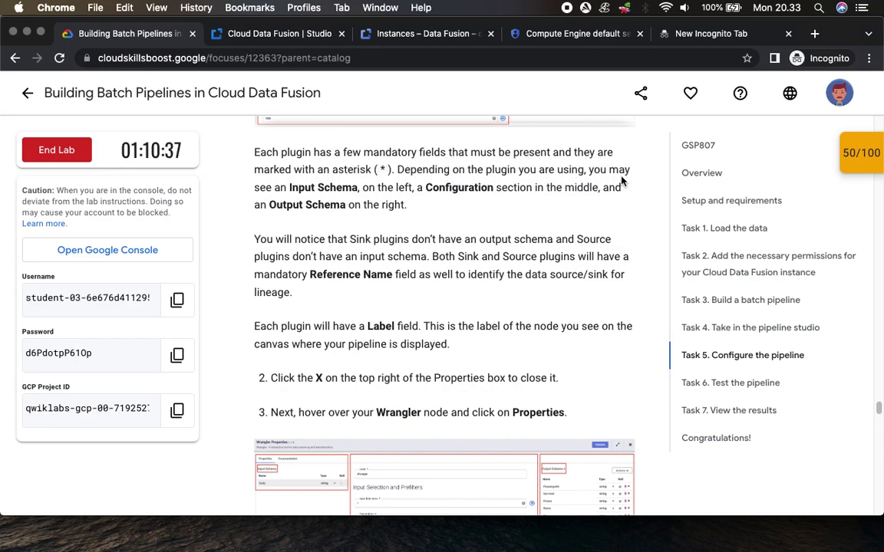
scroll(567, 183, down, 2)
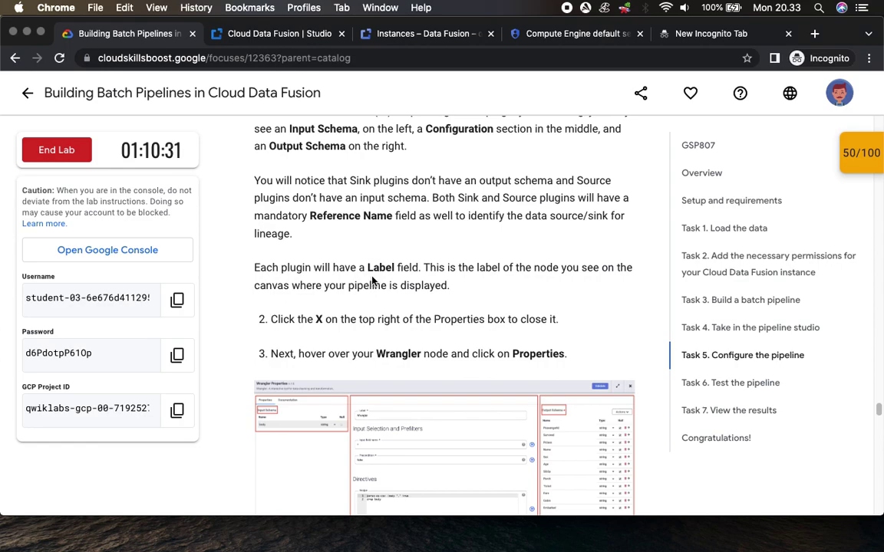
scroll(353, 287, down, 5)
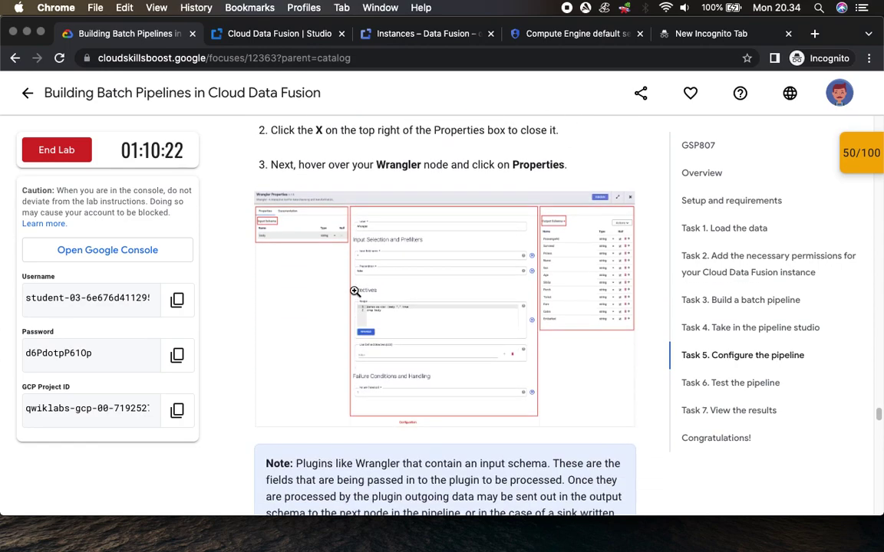
click(272, 35)
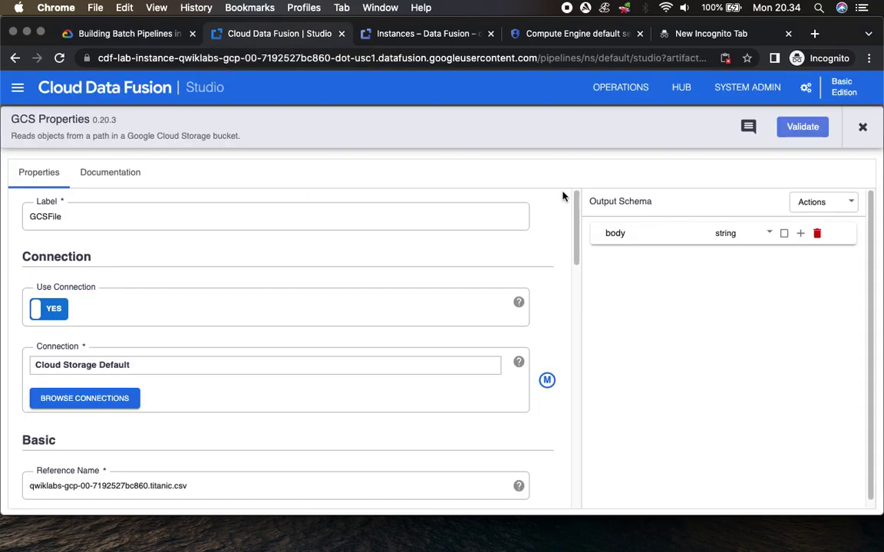
click(861, 128)
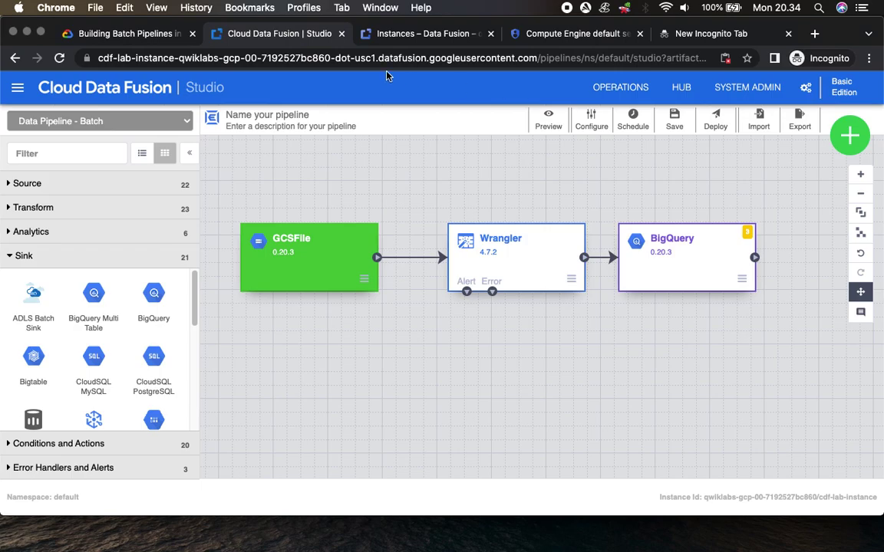
- Following Task 5 step 3, open the Wrangler node's properties and review its schemas, recipe directives and error handling
click(126, 34)
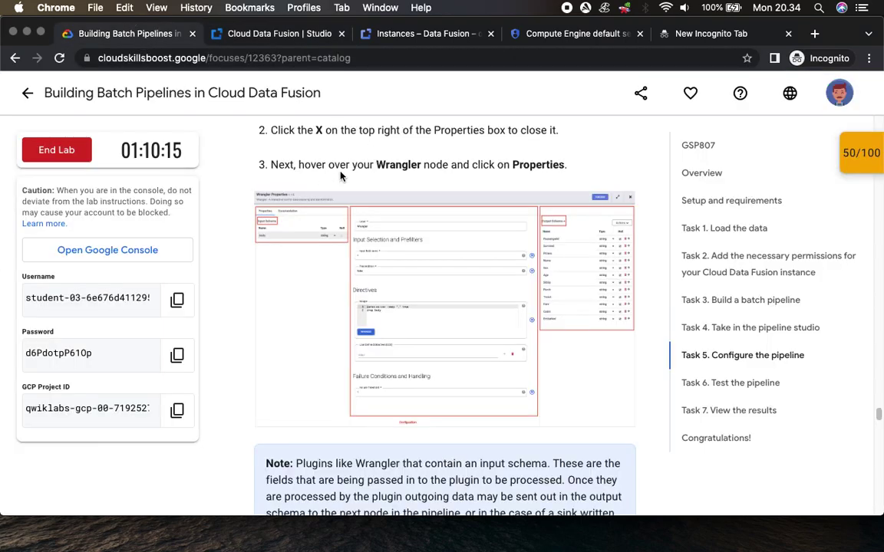
double_click(377, 166)
click(529, 164)
click(257, 37)
click(503, 255)
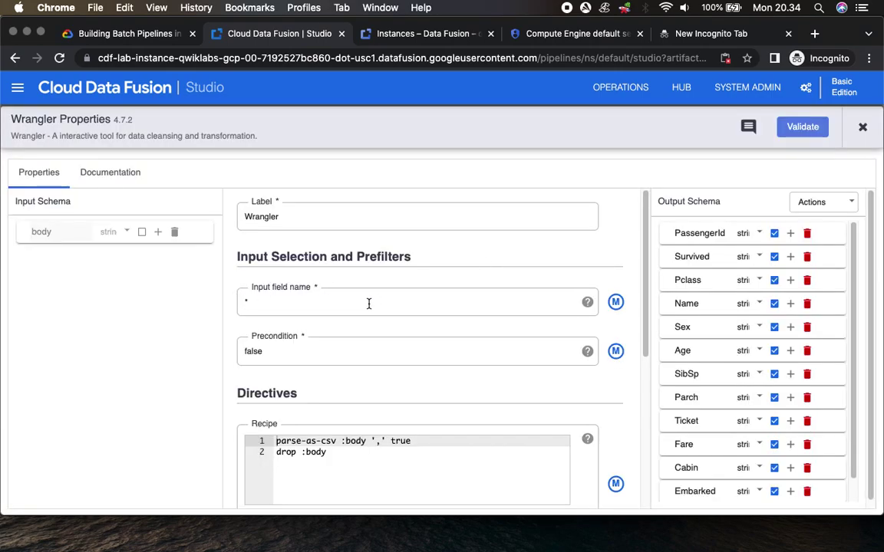
scroll(374, 401, down, 5)
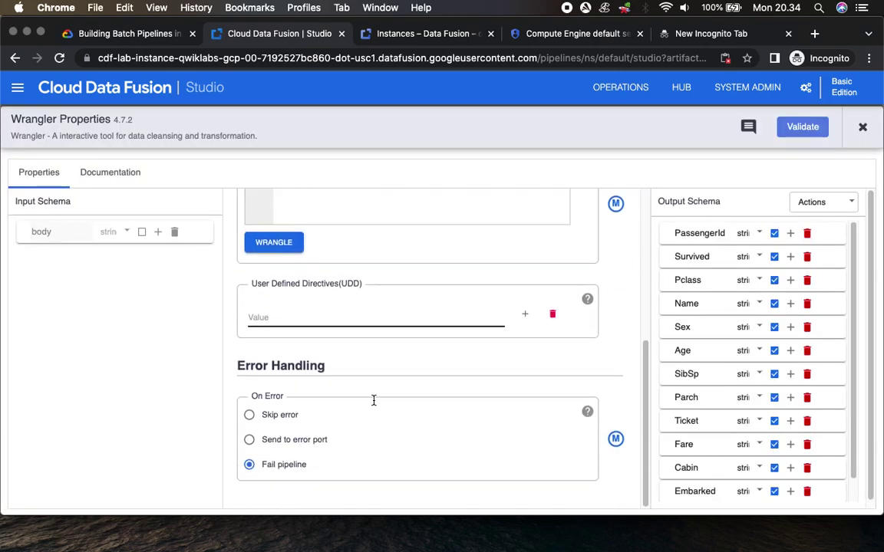
scroll(375, 402, up, 4)
scroll(375, 403, up, 2)
- Check the lab's Wrangler properties example, read its note and steps 4 to 6, and close the Wrangler properties
click(123, 33)
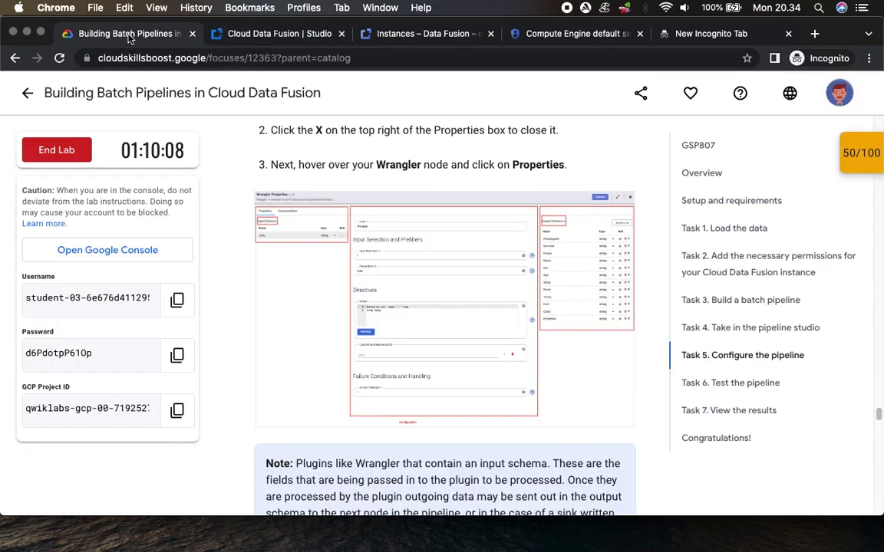
click(531, 367)
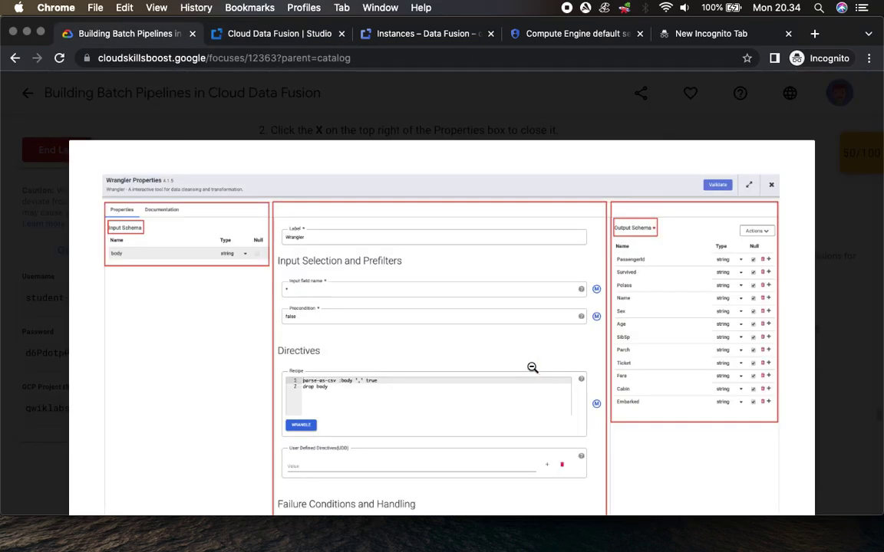
click(398, 330)
scroll(396, 365, down, 5)
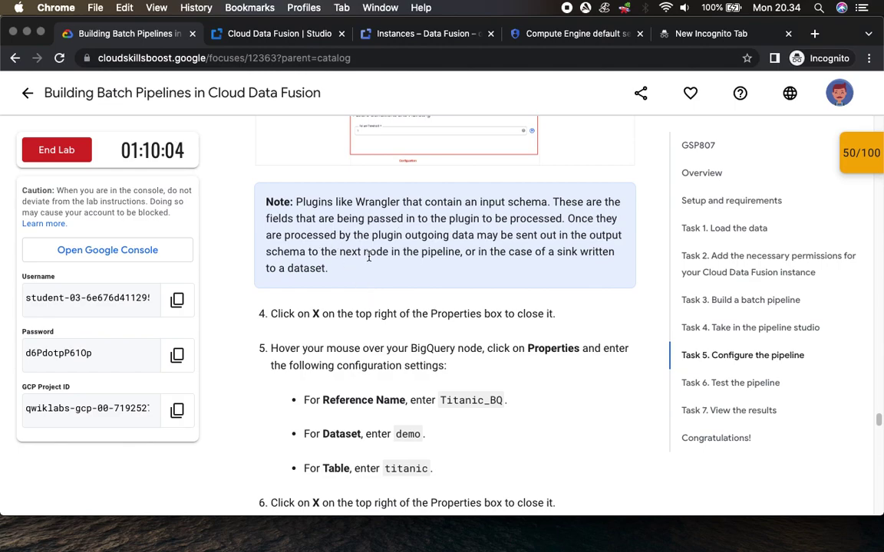
drag(299, 314, 554, 315)
scroll(527, 357, down, 3)
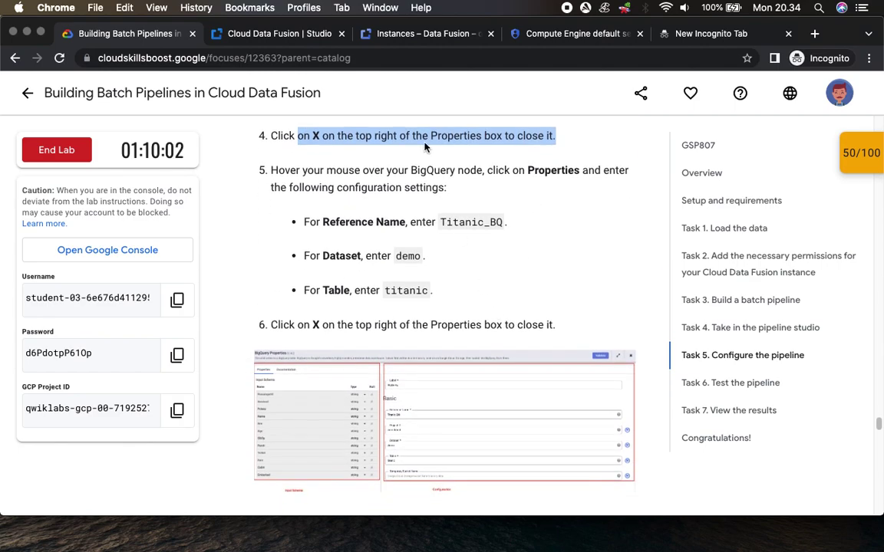
click(290, 34)
key(Escape)
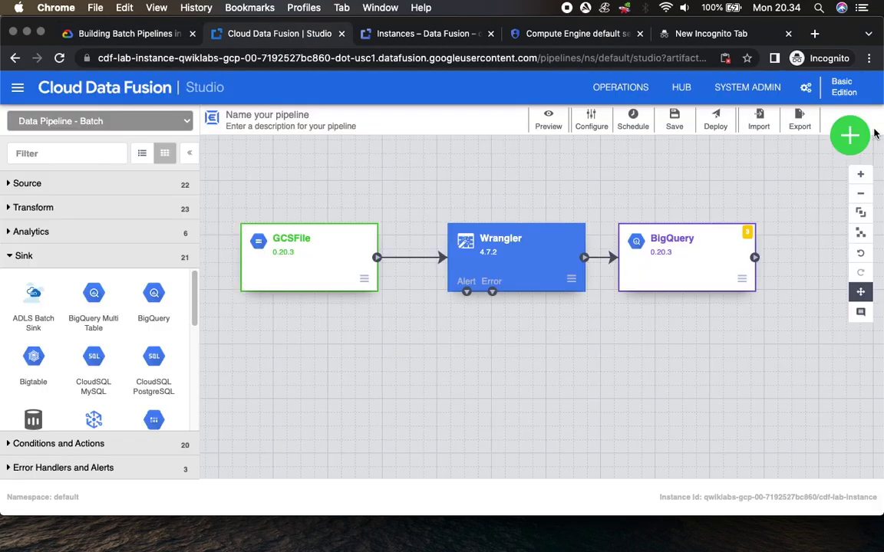
- Read Task 5 step 5 in the lab and open the BigQuery node's properties in the studio
click(127, 33)
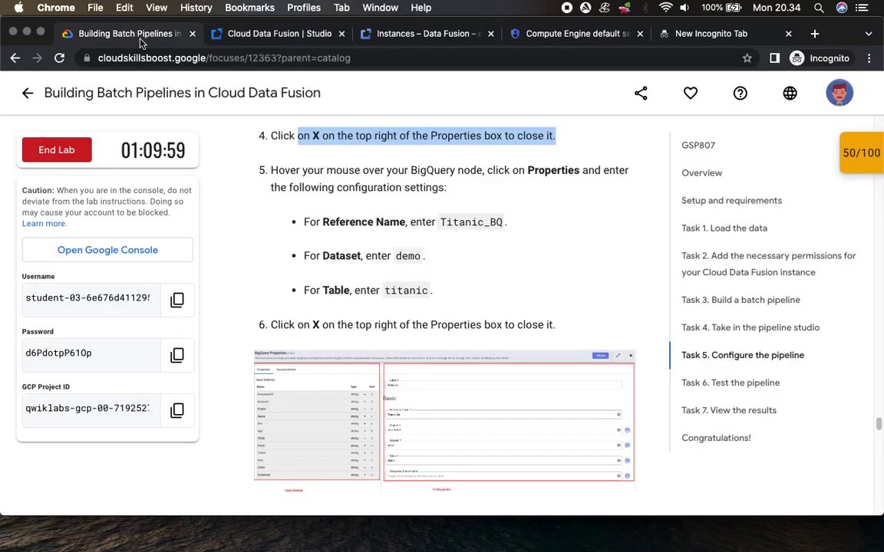
scroll(293, 160, down, 2)
scroll(295, 161, down, 1)
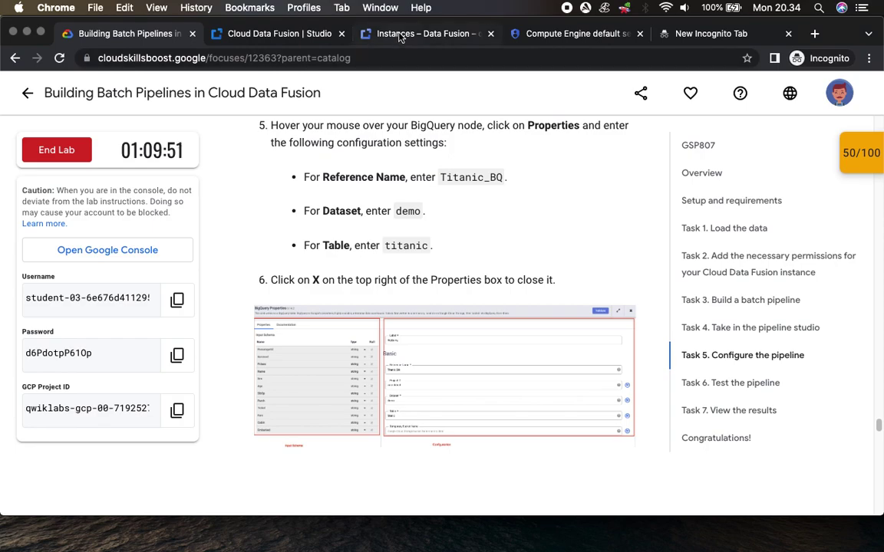
click(293, 33)
mouse_move(635, 239)
click(666, 256)
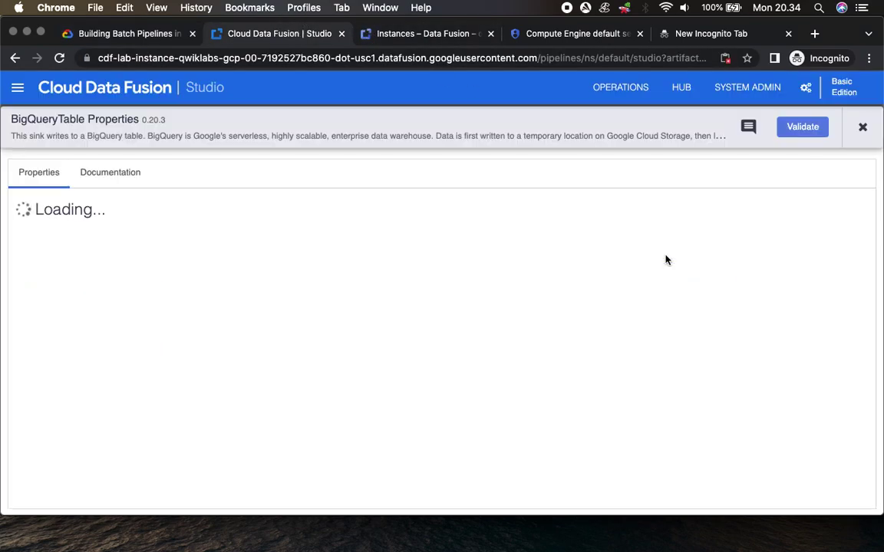
- Copy Titanic_BQ from the lab instructions and set it as the BigQuery sink's Reference Name
click(106, 36)
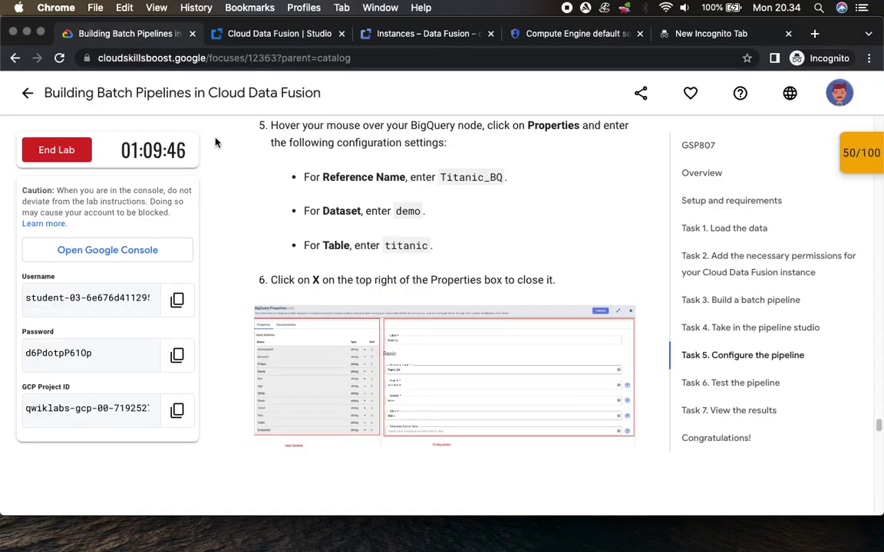
triple_click(452, 177)
double_click(458, 177)
triple_click(458, 177)
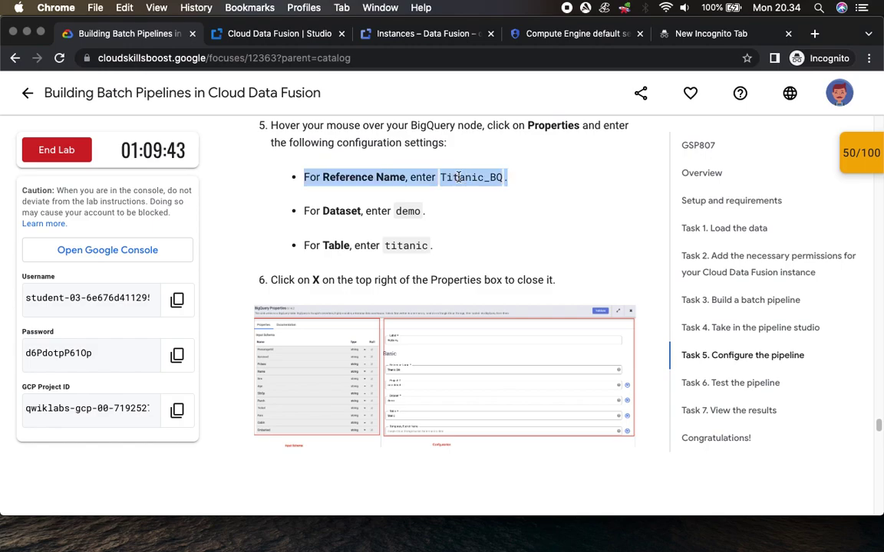
click(458, 177)
double_click(458, 177)
key(cmd+c)
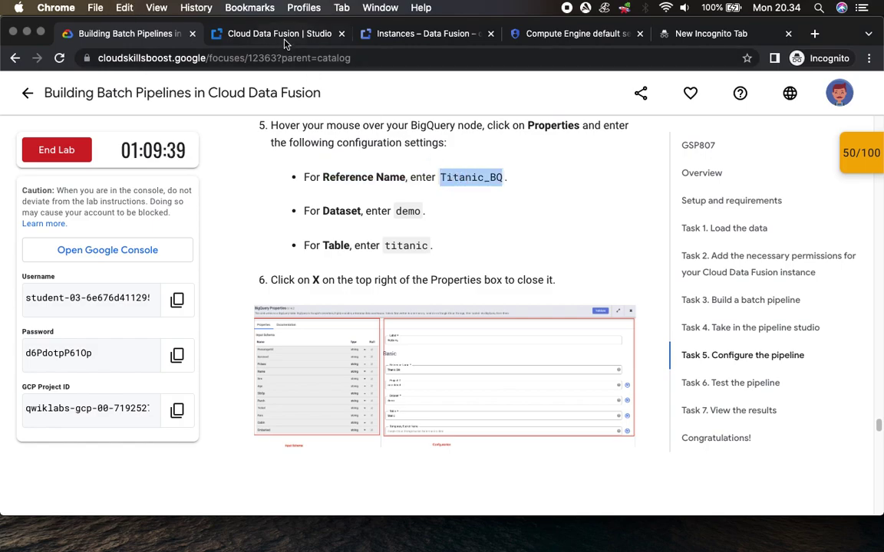
click(256, 34)
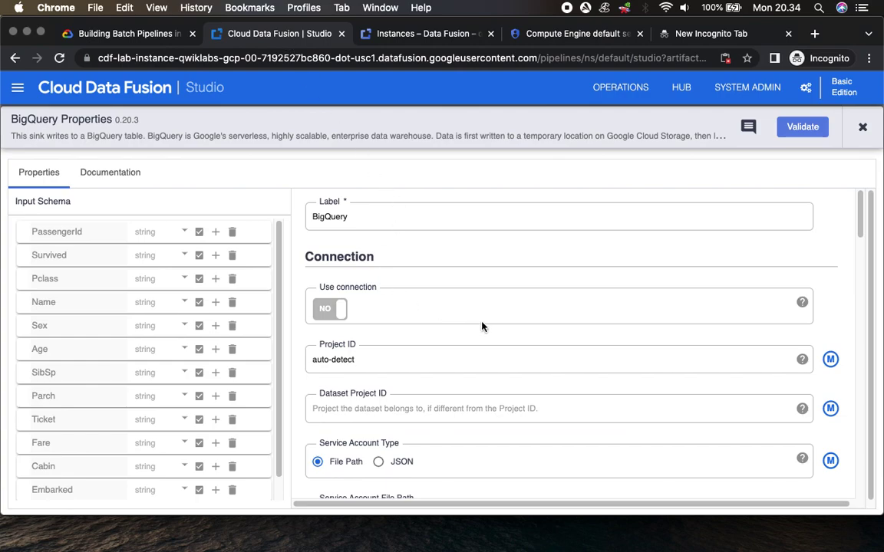
scroll(494, 326, down, 3)
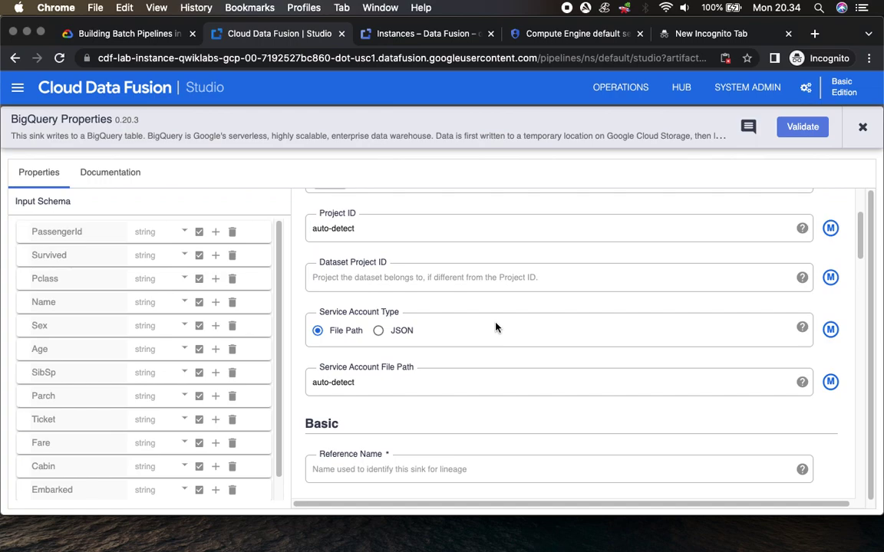
scroll(495, 327, down, 2)
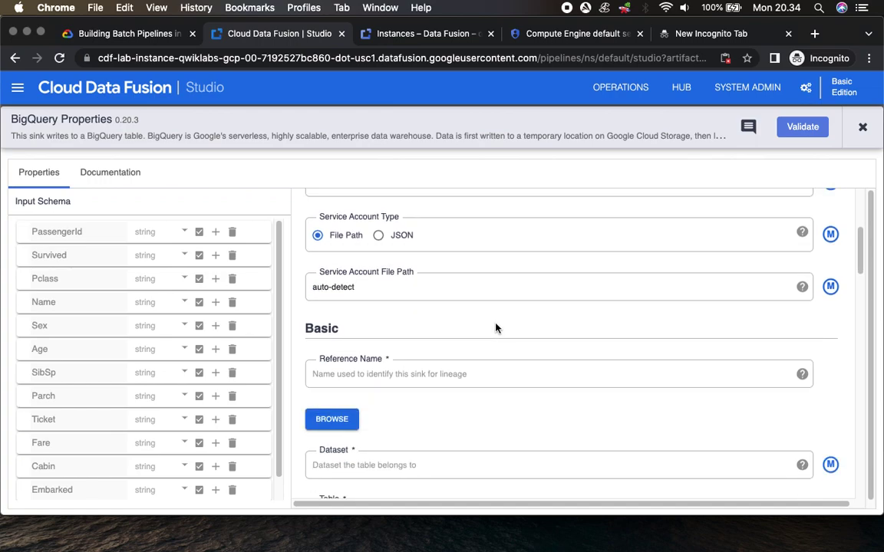
click(458, 380)
key(cmd+v)
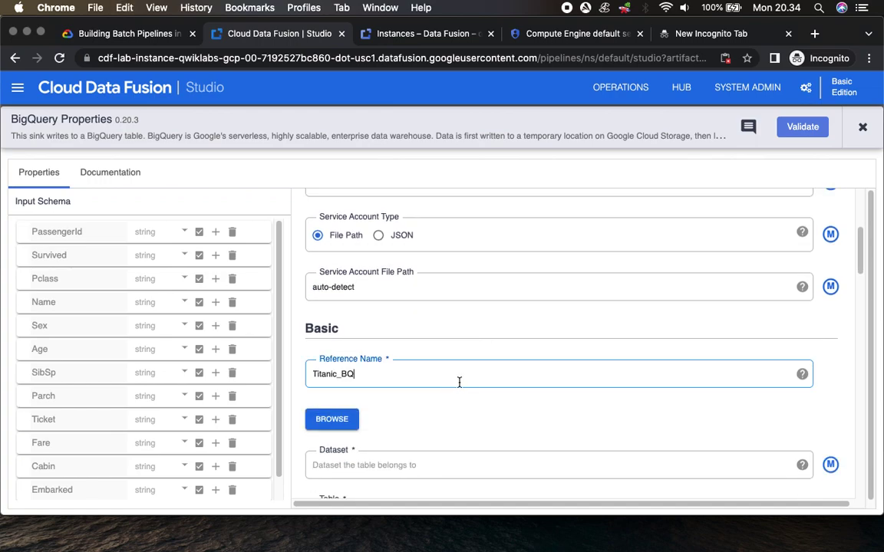
- Copy demo from the lab instructions and set it as the BigQuery sink's Dataset
click(96, 34)
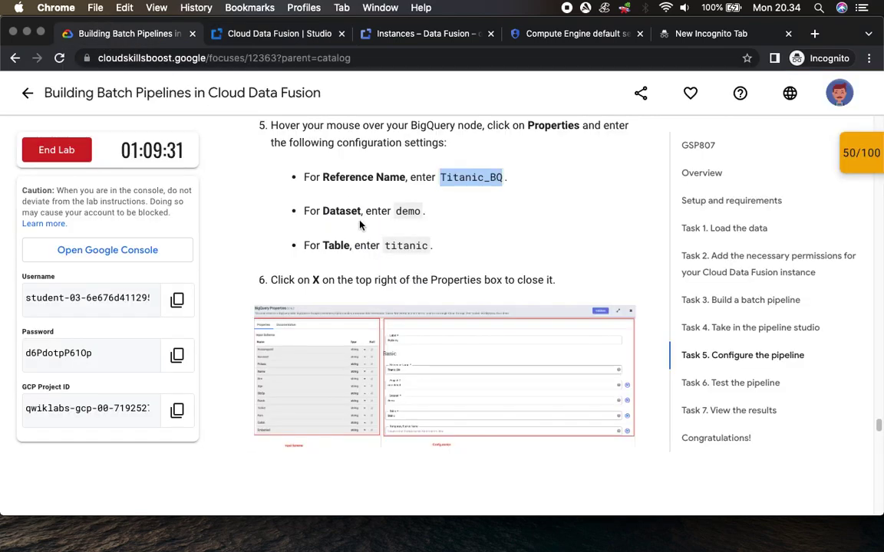
double_click(412, 211)
key(cmd+c)
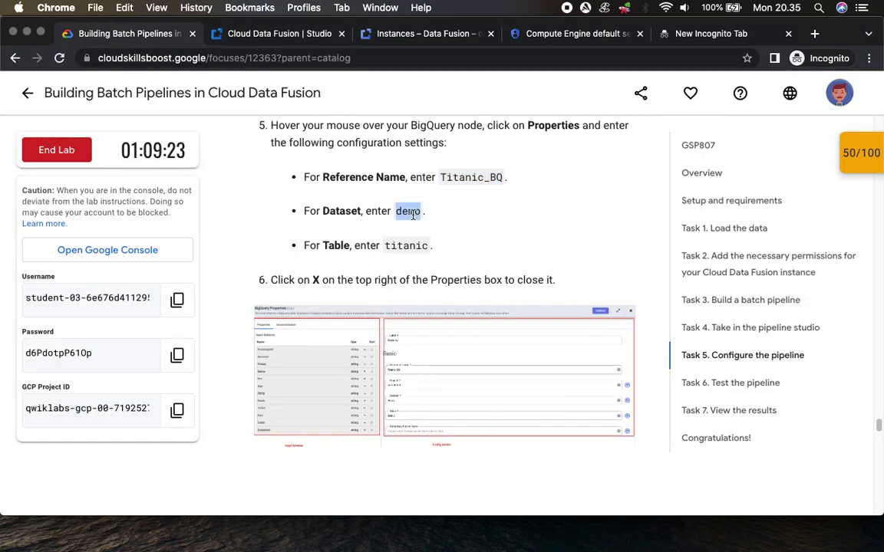
click(289, 34)
scroll(478, 322, down, 3)
scroll(475, 328, down, 2)
scroll(367, 219, up, 1)
click(355, 263)
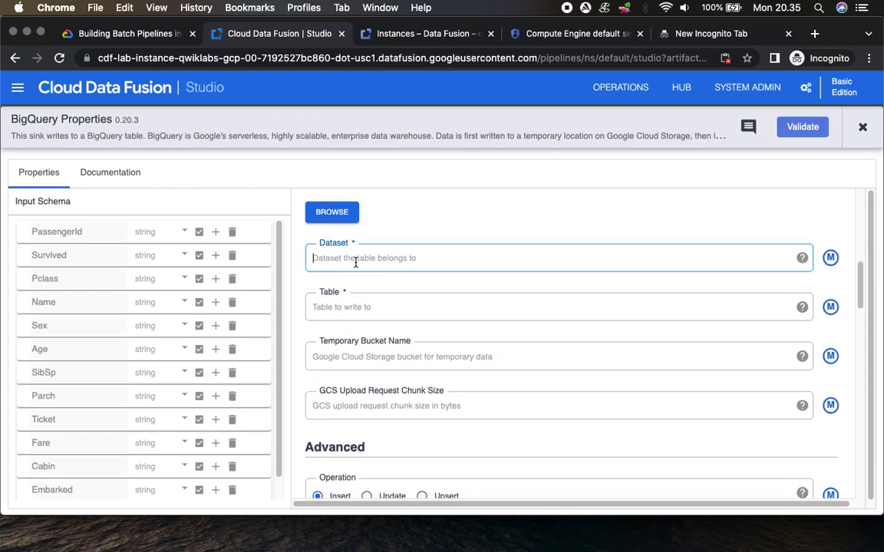
key(cmd+v)
- Copy titanic from the lab instructions and set it as the BigQuery sink's Table
click(139, 34)
drag(383, 246, 429, 245)
key(super+c)
click(289, 36)
click(355, 307)
key(super+v)
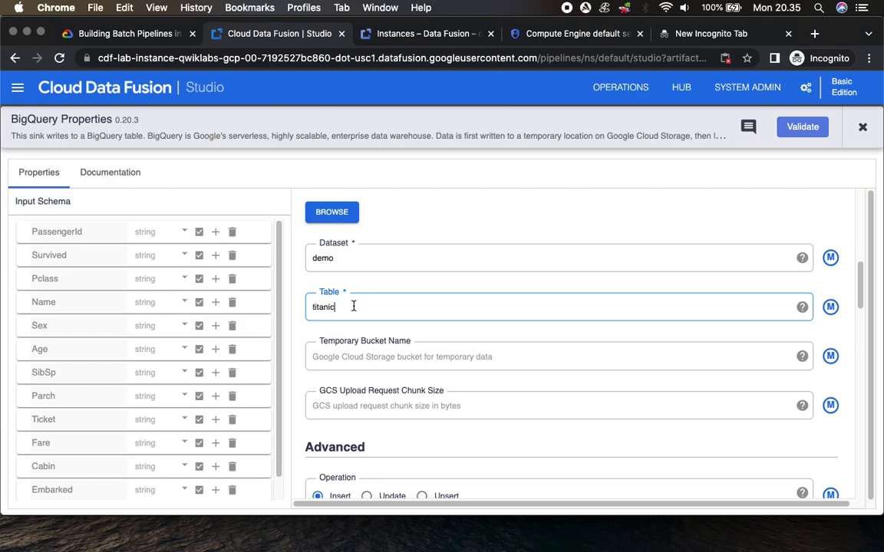
- Check lab step 6, look over the remaining BigQuery settings, and close the BigQuery properties
click(125, 32)
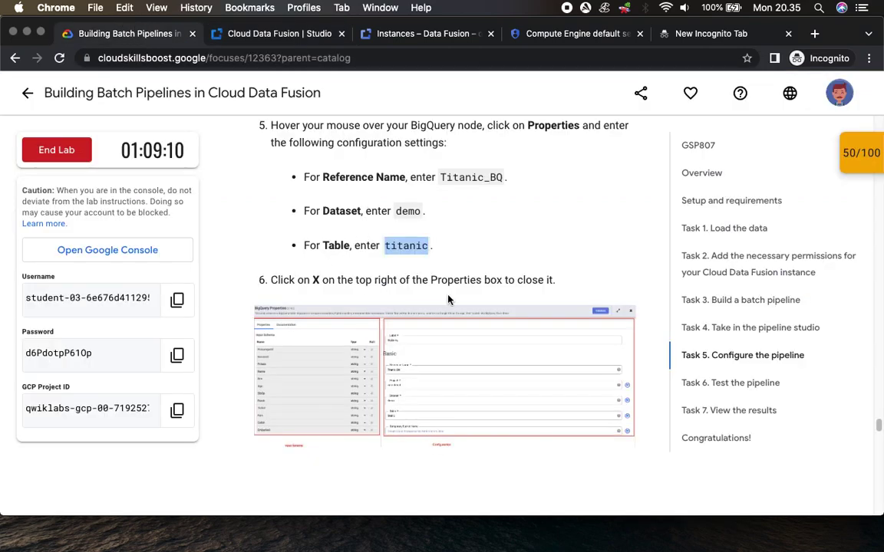
click(257, 33)
scroll(429, 301, down, 4)
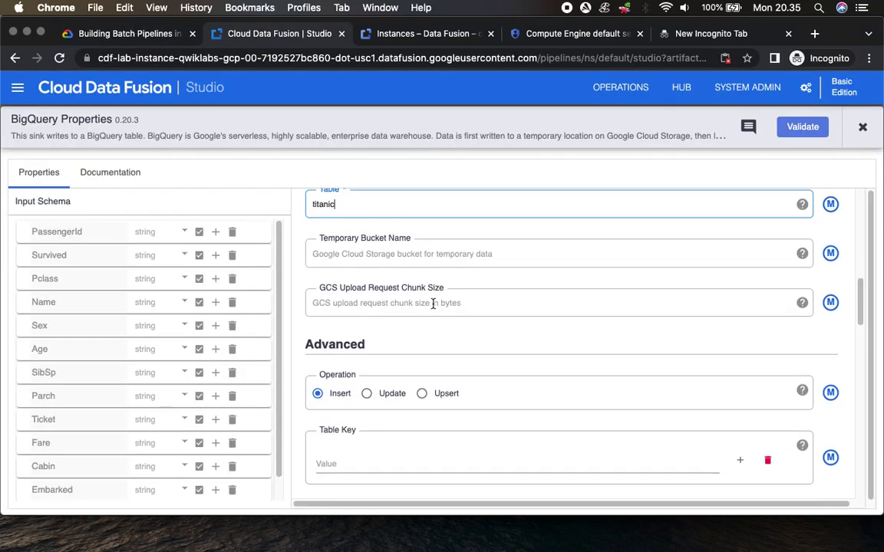
scroll(432, 304, down, 5)
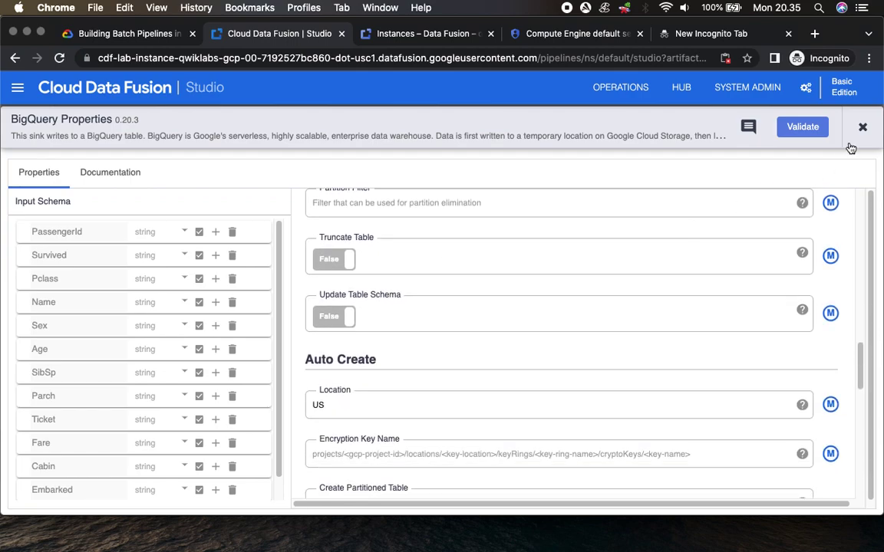
click(863, 129)
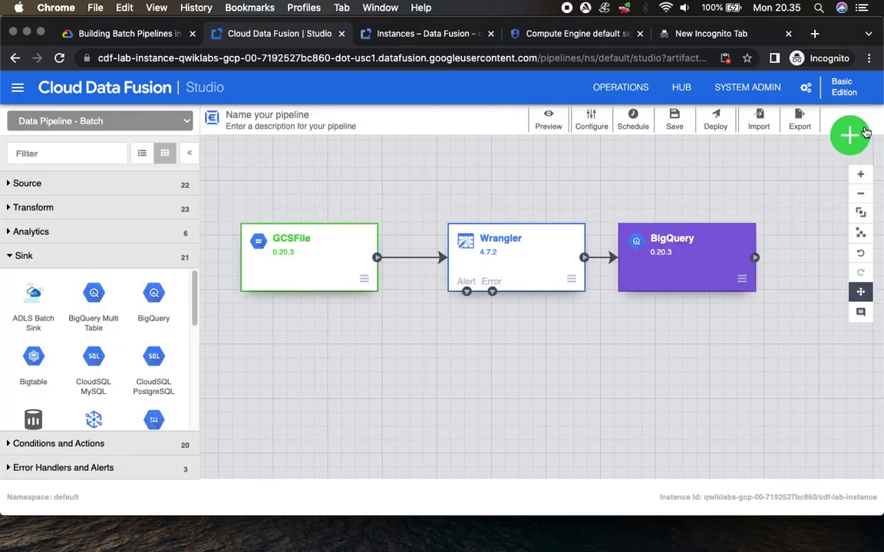
- Read the lab's Task 6 instructions on naming, saving and previewing the pipeline
click(125, 34)
scroll(478, 338, down, 10)
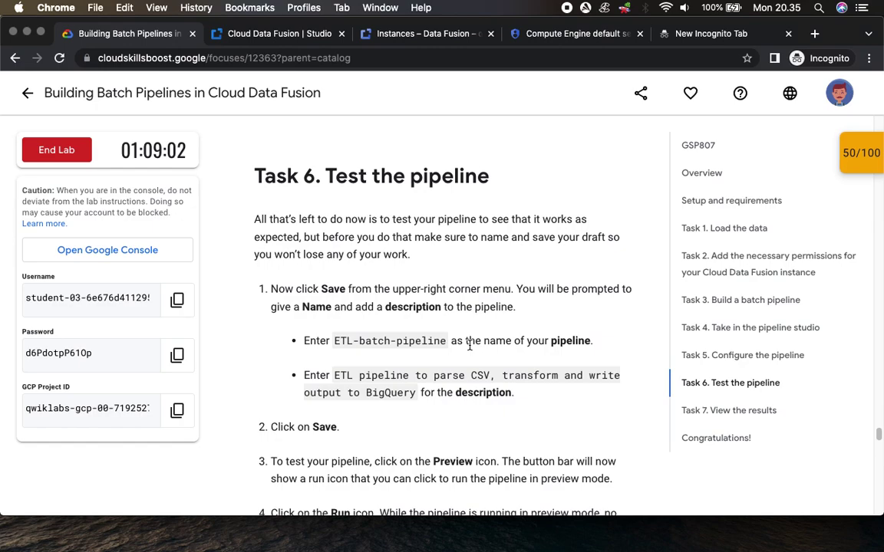
scroll(471, 350, down, 1)
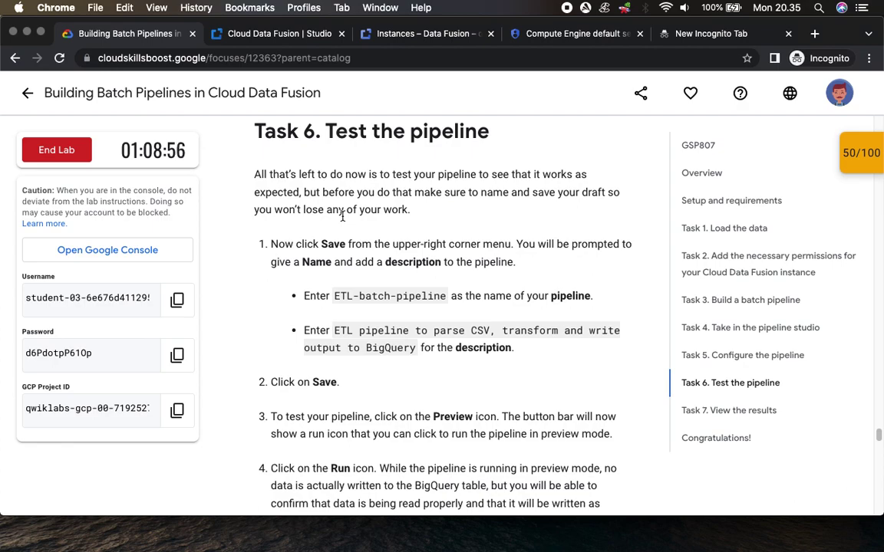
scroll(338, 266, down, 1)
scroll(339, 266, up, 1)
scroll(338, 268, down, 3)
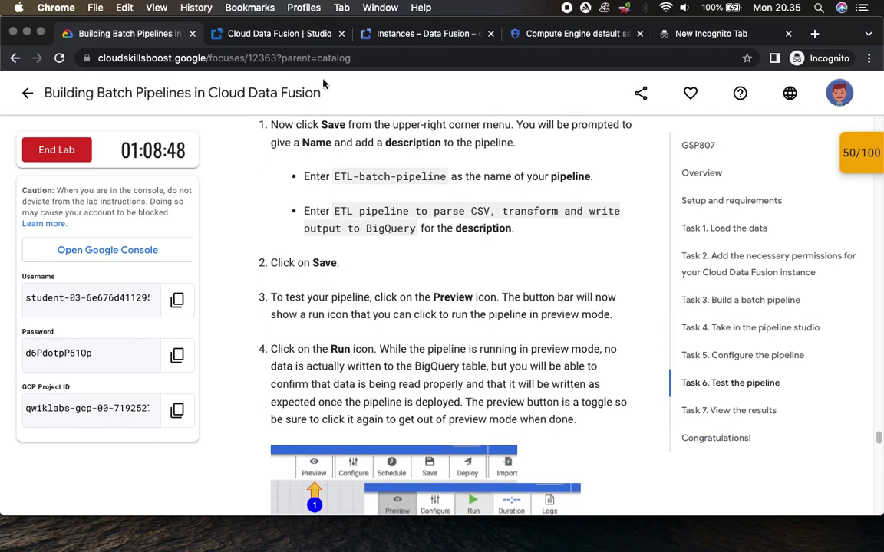
- Start saving the pipeline in the studio and enter ETL-batch-pipeline, copied from the lab, as its name
click(269, 33)
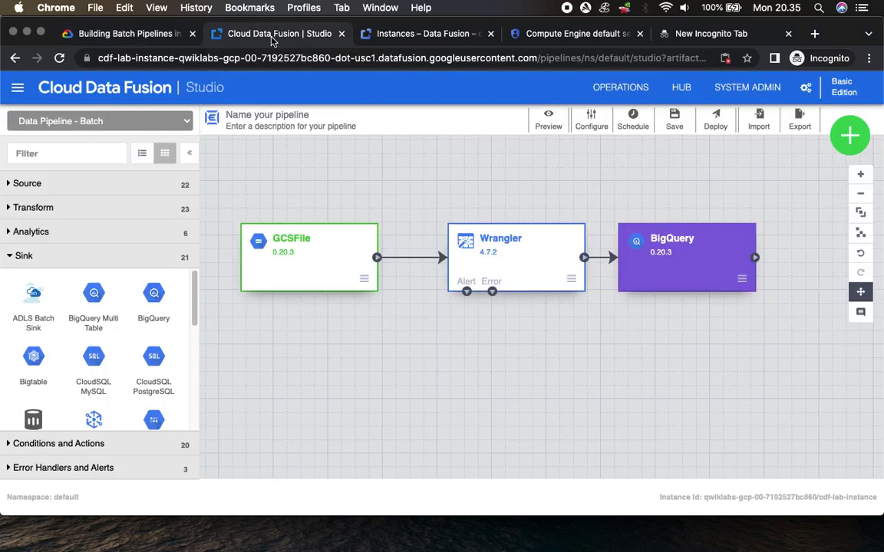
click(674, 122)
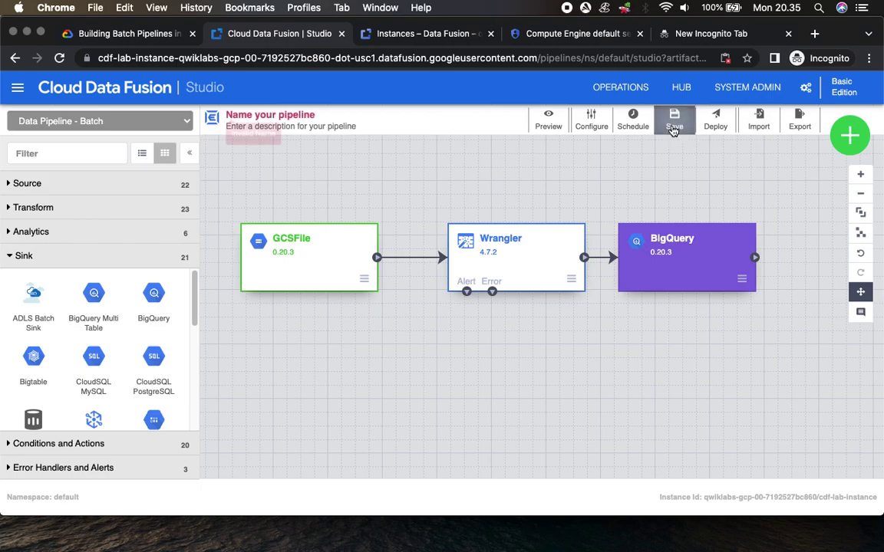
click(125, 33)
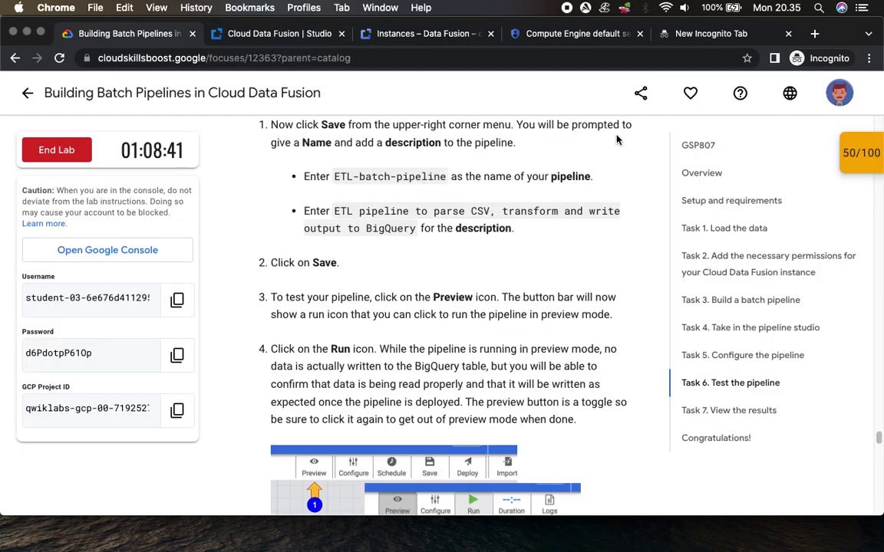
double_click(341, 177)
click(341, 177)
click(339, 178)
drag(335, 177, 444, 181)
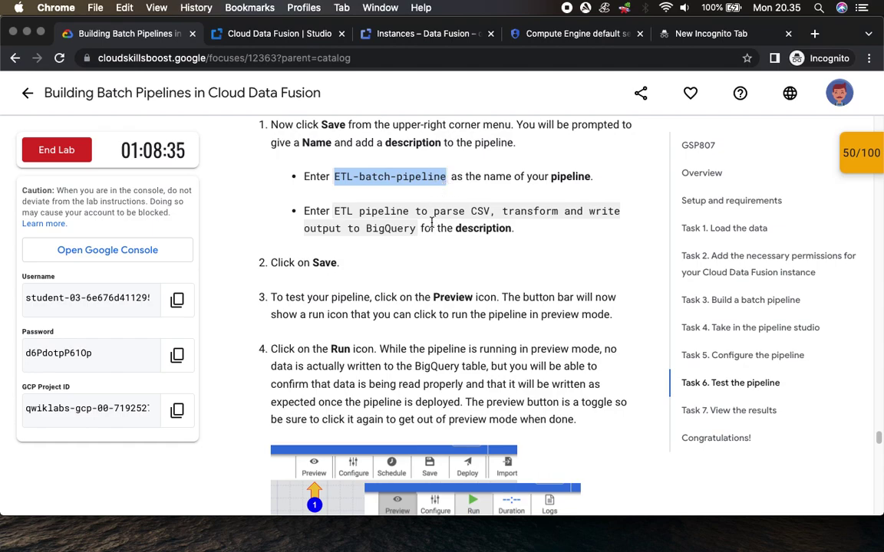
key(super+c)
click(244, 32)
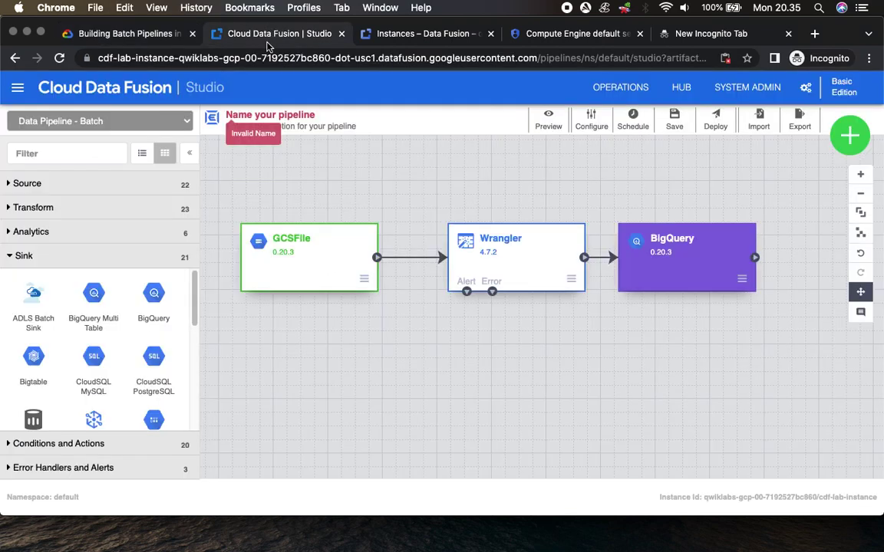
click(257, 115)
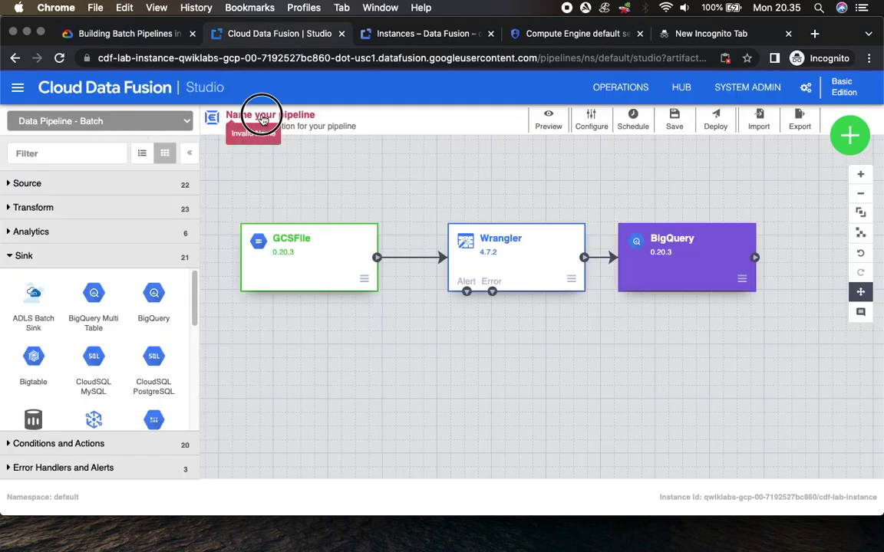
key(super+v)
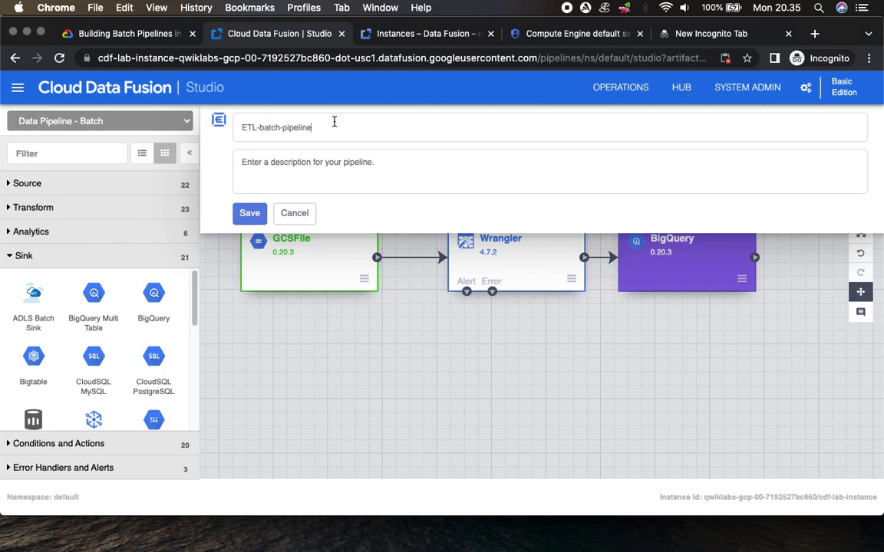
- Describe the pipeline as "ETL pipeline to parse CSV, transform and write output to BigQuery" and save it following lab step 2
click(123, 34)
drag(335, 209, 411, 234)
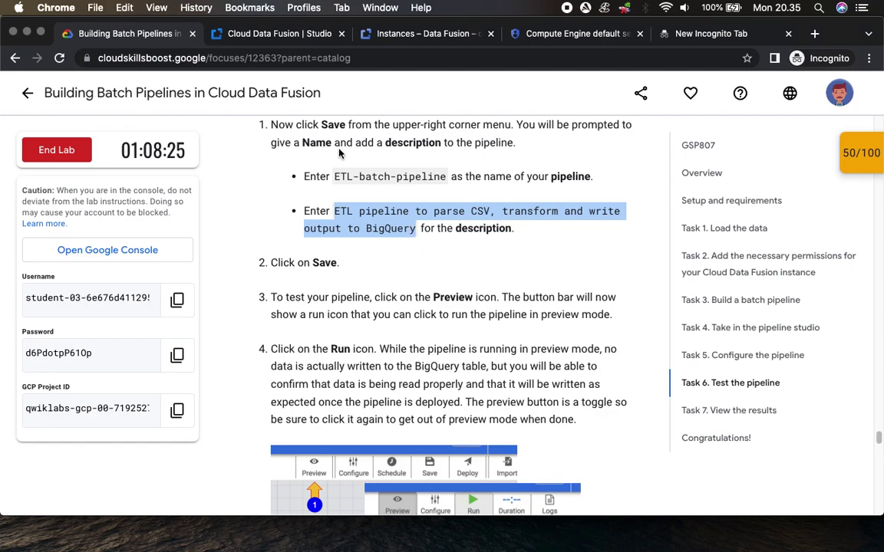
click(255, 34)
click(278, 170)
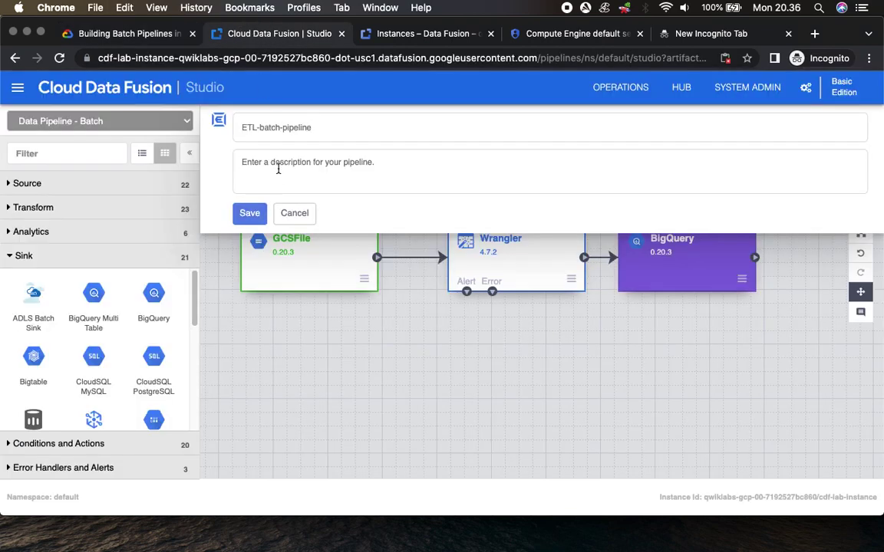
key(super+v)
click(150, 36)
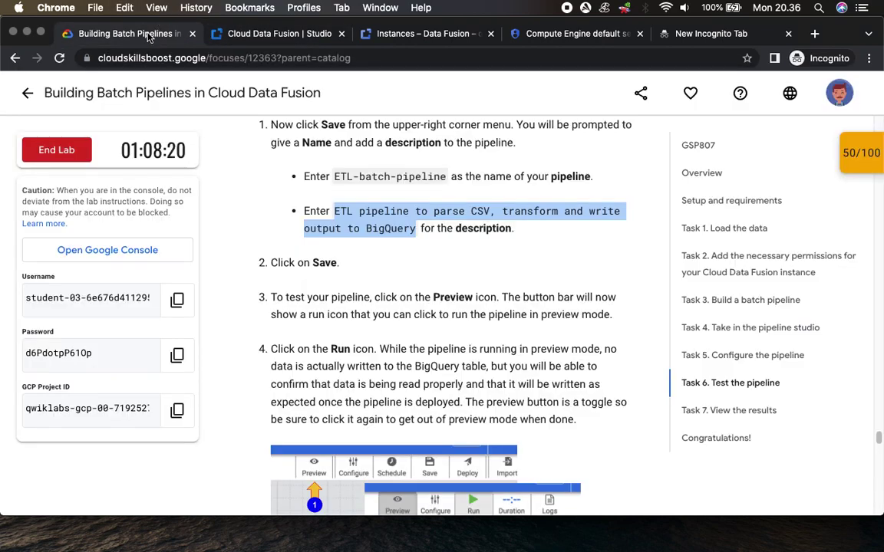
double_click(324, 262)
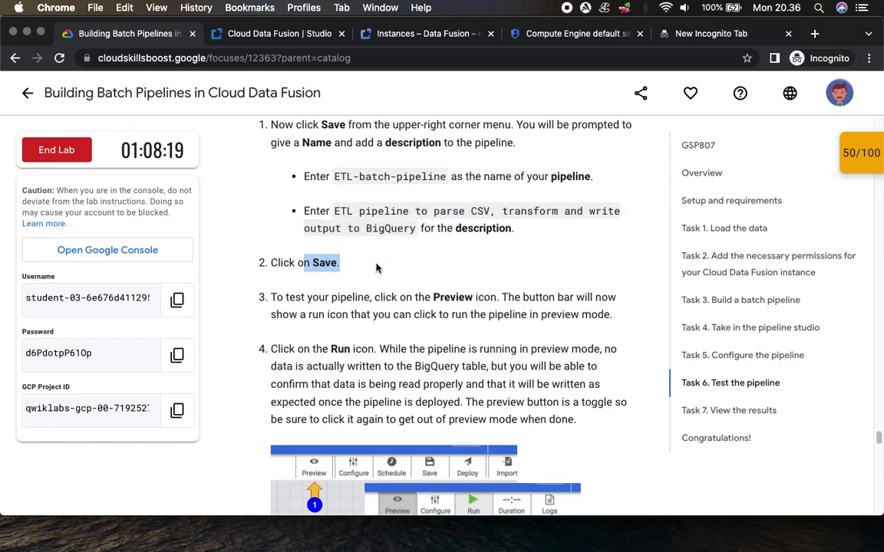
click(257, 33)
click(246, 212)
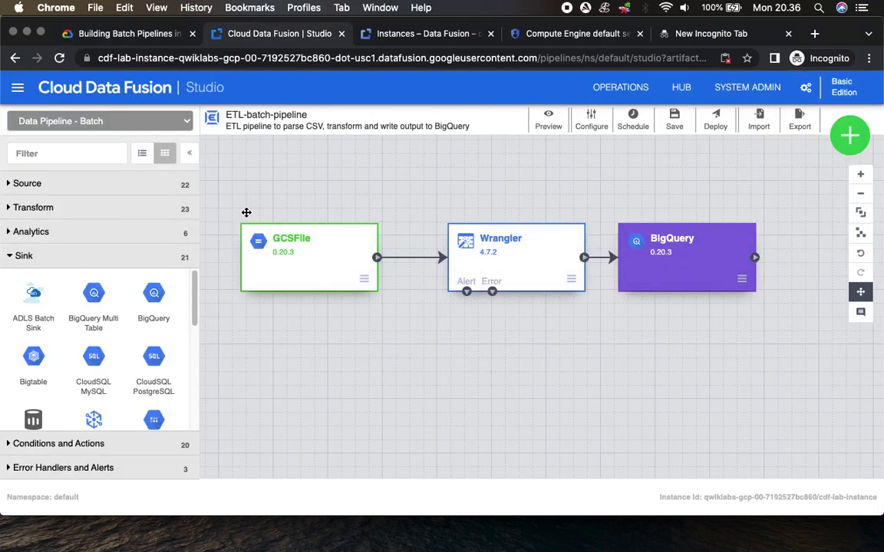
- Read the lab's Task 6 steps 3 and 4 on previewing and running the pipeline, comparing them with the studio
click(126, 32)
scroll(424, 153, down, 3)
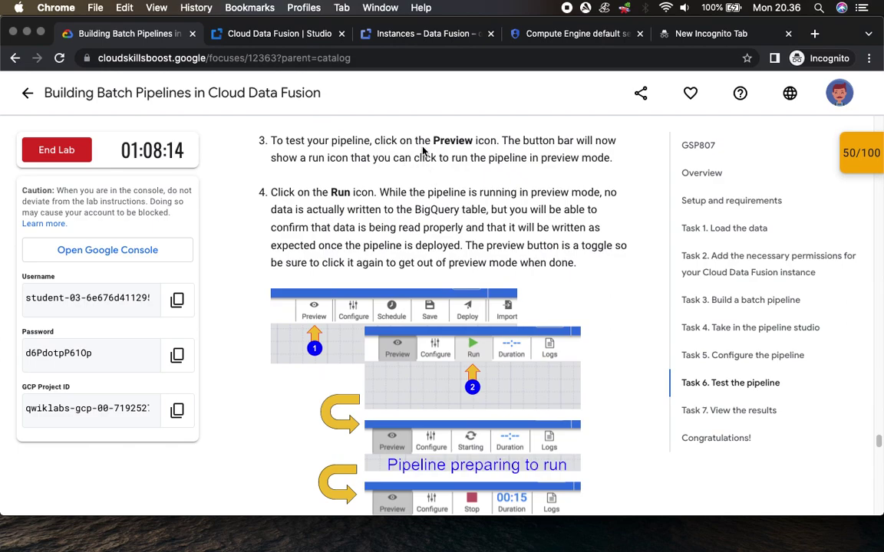
scroll(393, 157, up, 5)
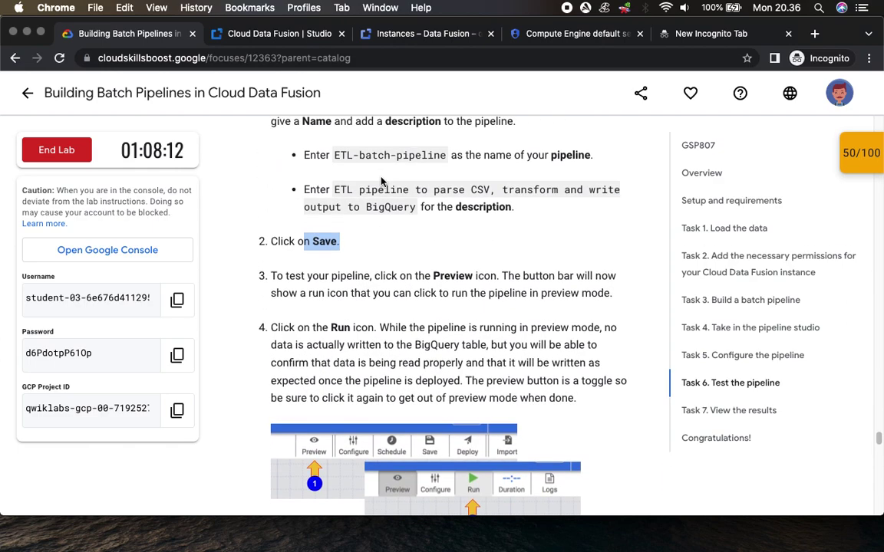
scroll(382, 181, down, 5)
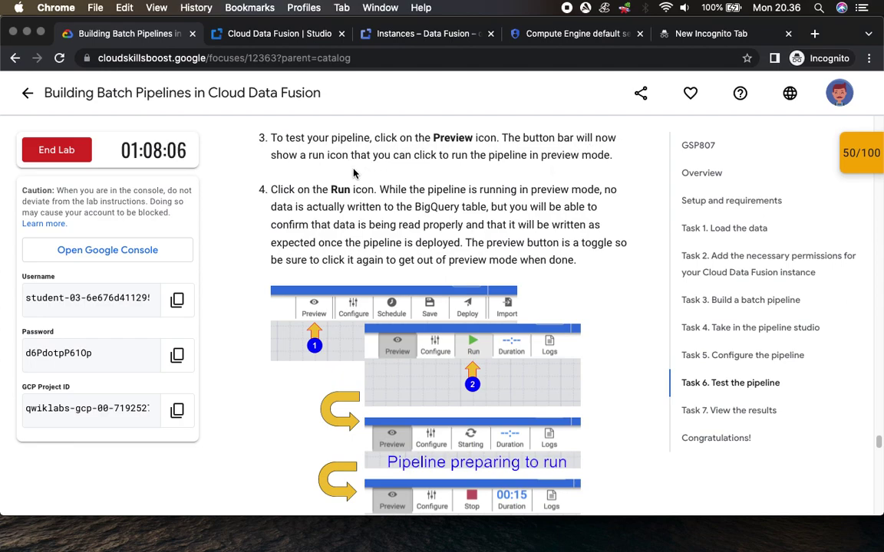
click(215, 34)
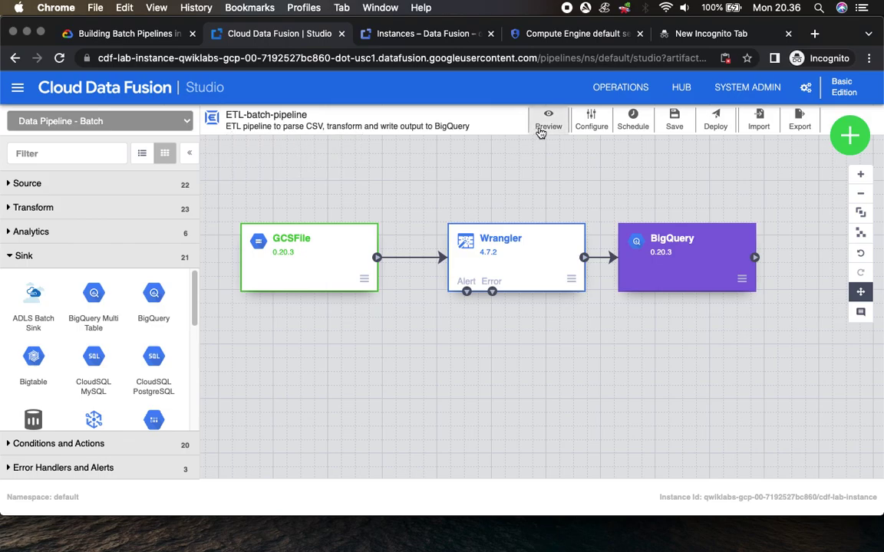
click(123, 34)
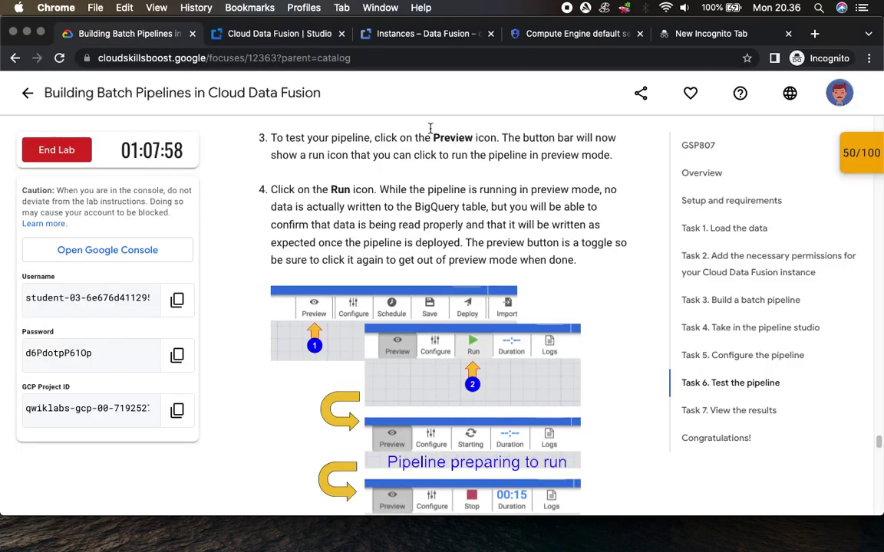
click(290, 35)
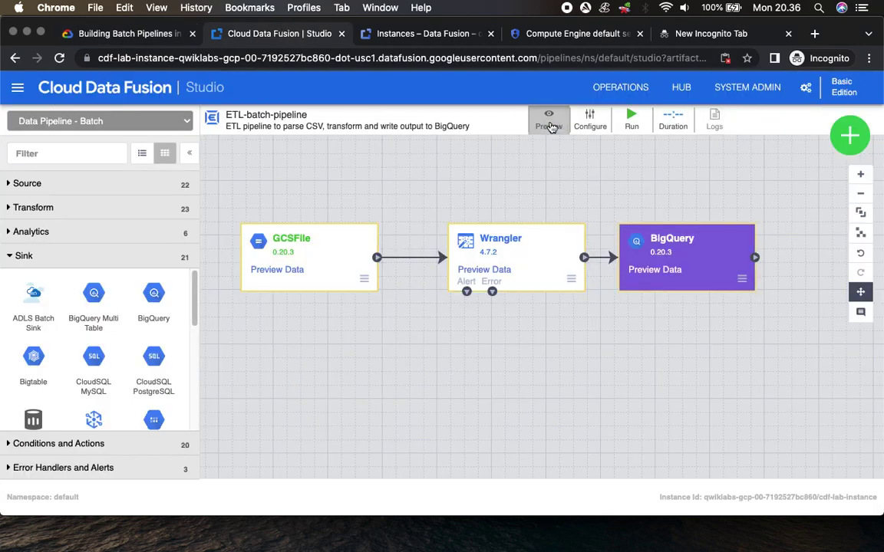
click(542, 122)
click(546, 126)
click(548, 126)
- Check lab step 4 and save ETL-batch-pipeline again in the studio
click(116, 35)
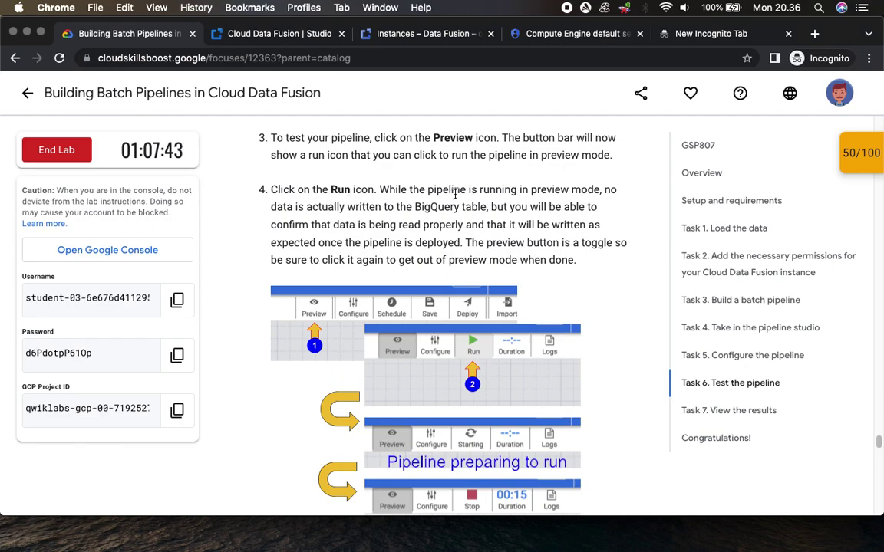
click(248, 34)
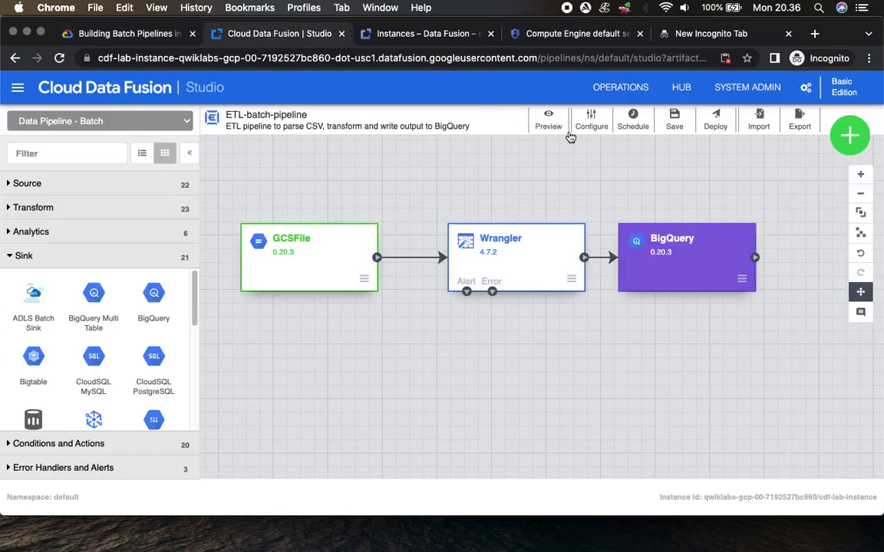
click(674, 119)
- Finish reading lab step 4, then put the pipeline in preview mode and run it
click(121, 33)
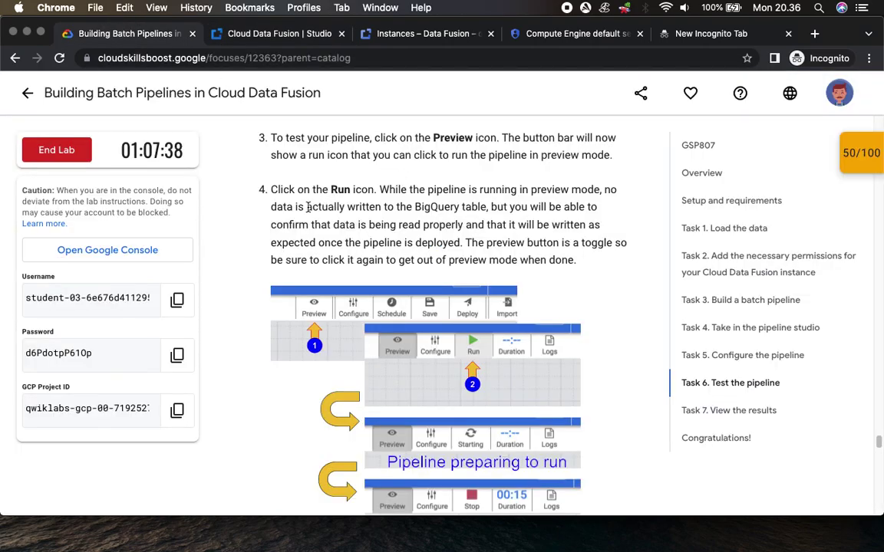
scroll(460, 230, down, 2)
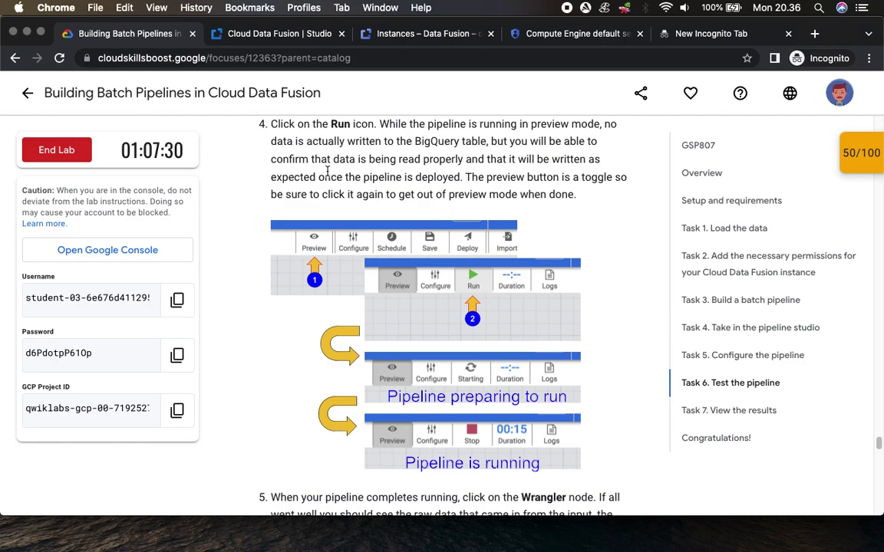
click(290, 35)
click(548, 119)
click(624, 120)
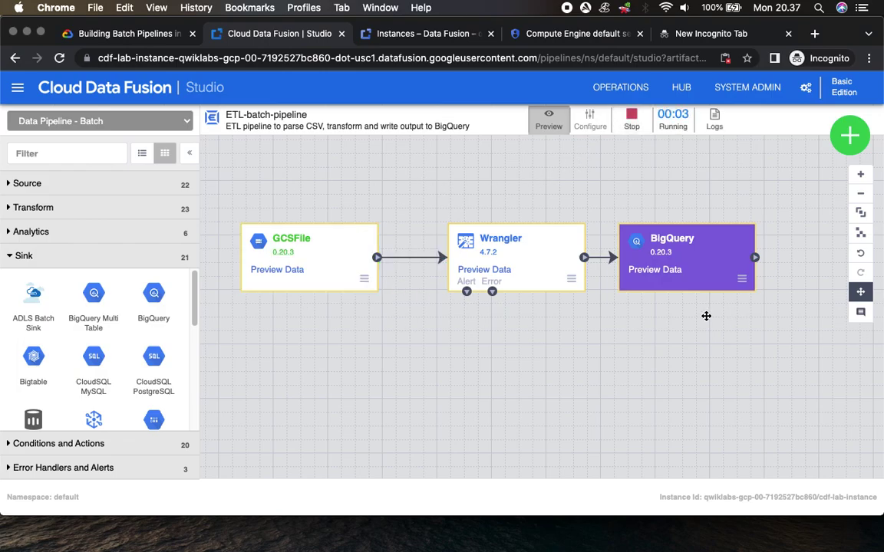
- Read lab step 5 on inspecting the Wrangler node while checking the preview run's progress in the studio
click(120, 33)
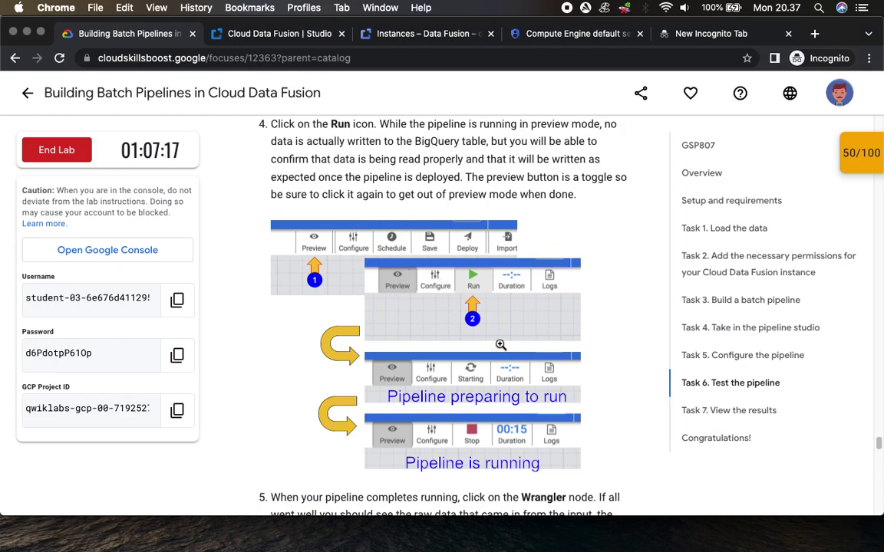
scroll(500, 346, down, 5)
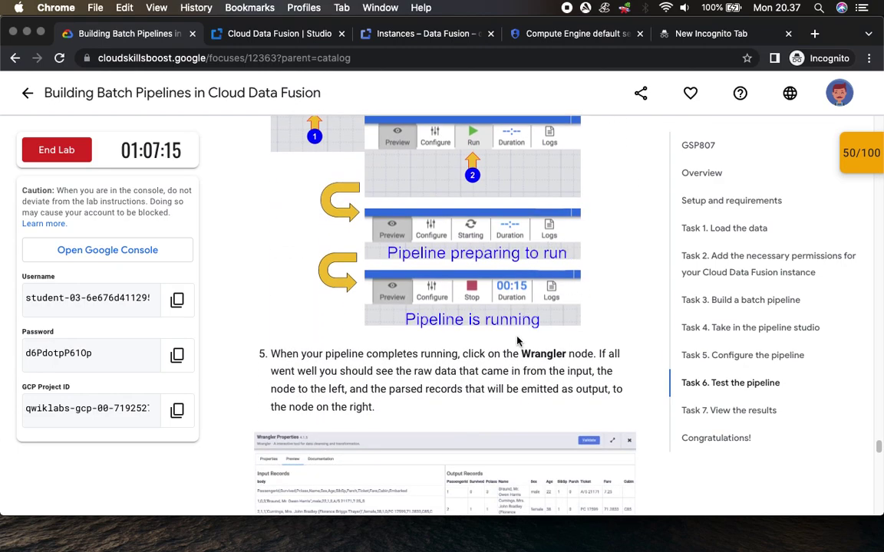
scroll(525, 345, down, 1)
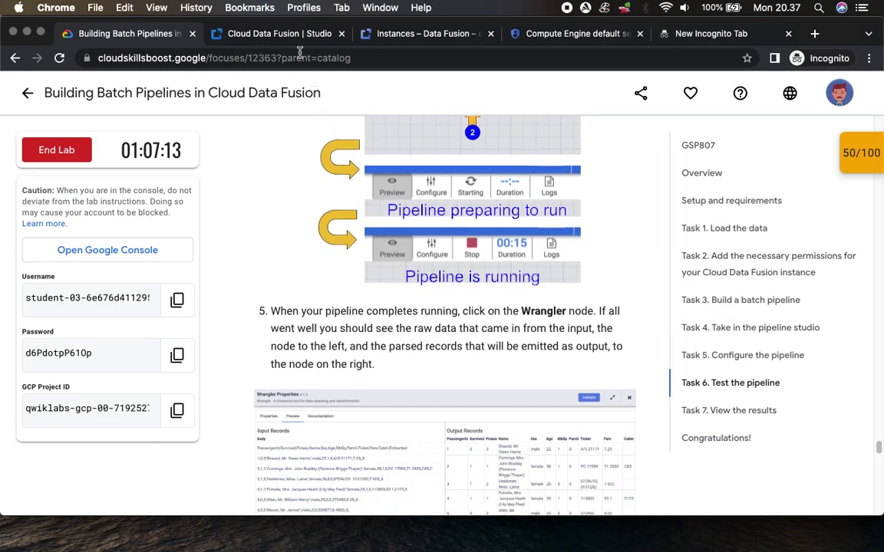
click(284, 34)
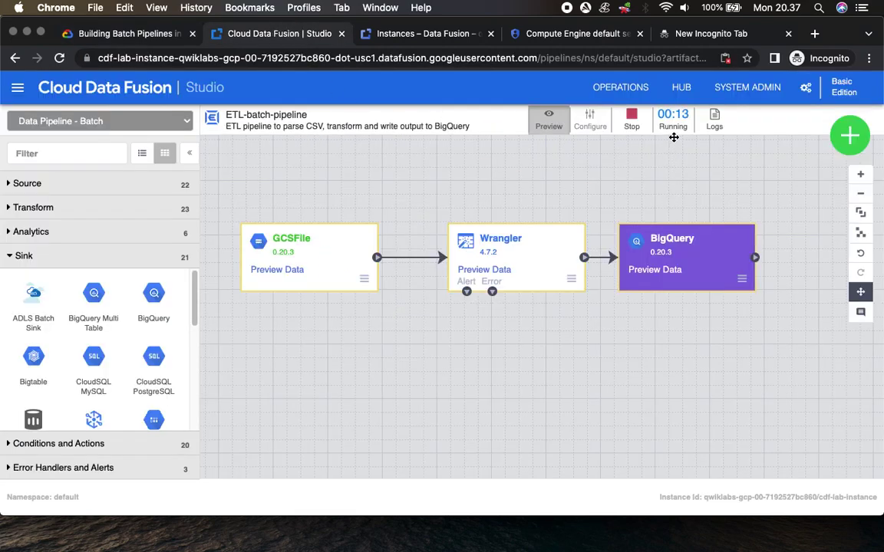
click(104, 34)
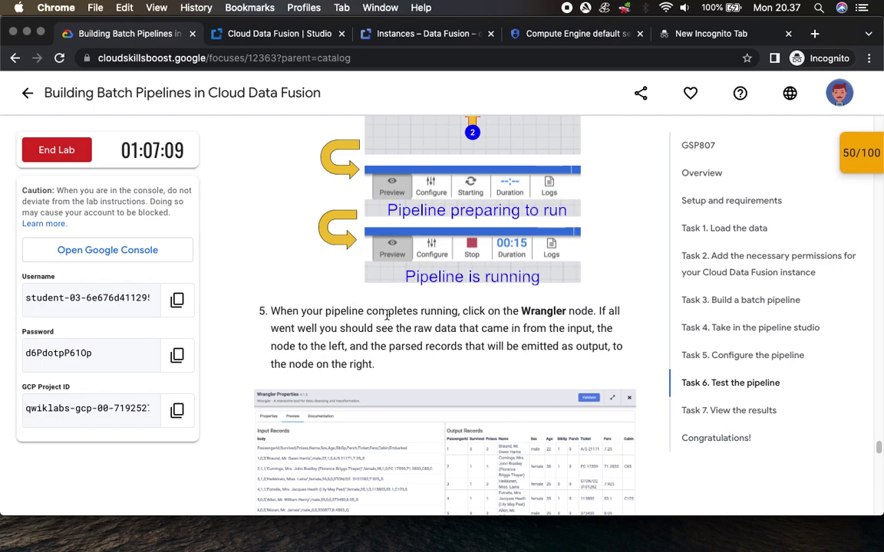
scroll(380, 310, down, 4)
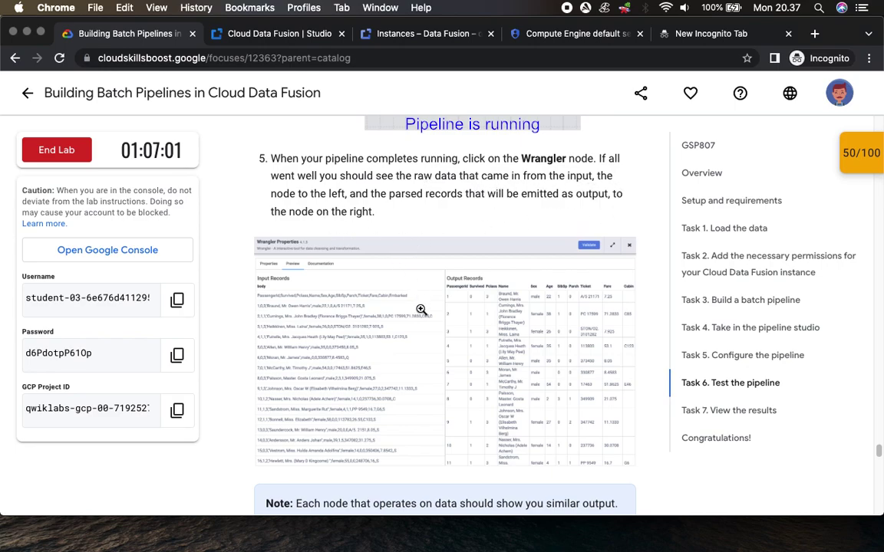
scroll(423, 310, down, 2)
- Check the preview run in the studio and enlarge the lab's sample image of Wrangler input and output records
click(394, 34)
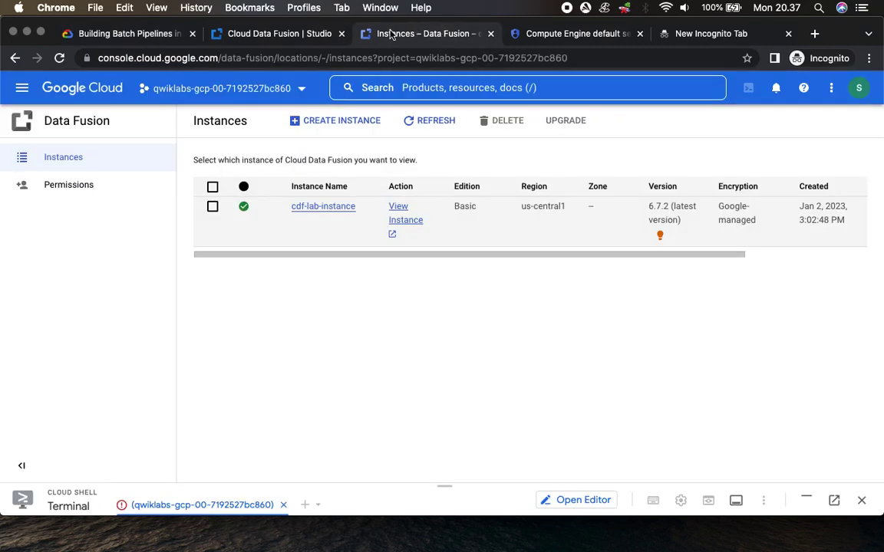
click(267, 34)
mouse_move(700, 271)
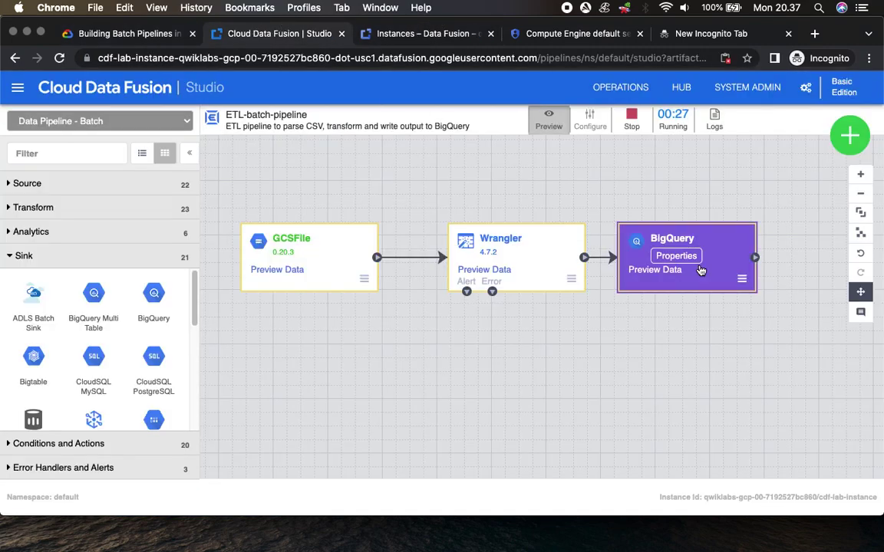
click(171, 34)
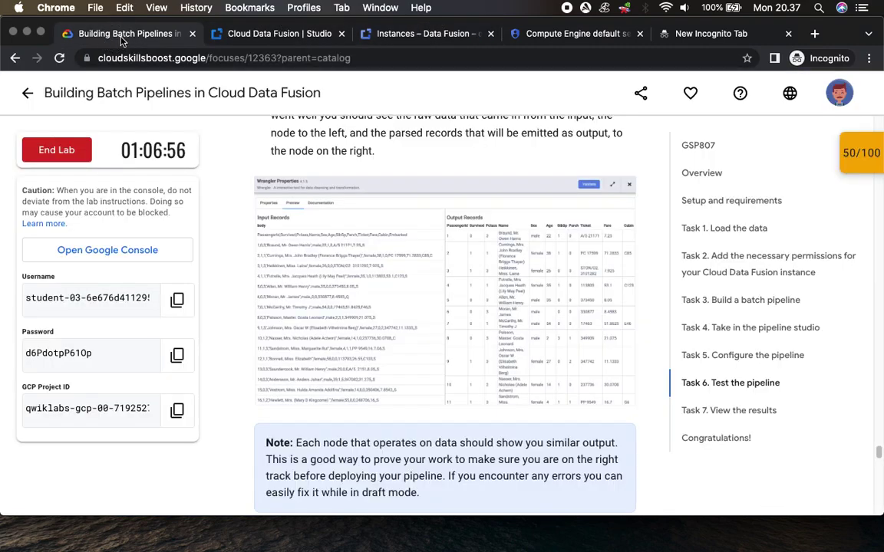
click(600, 266)
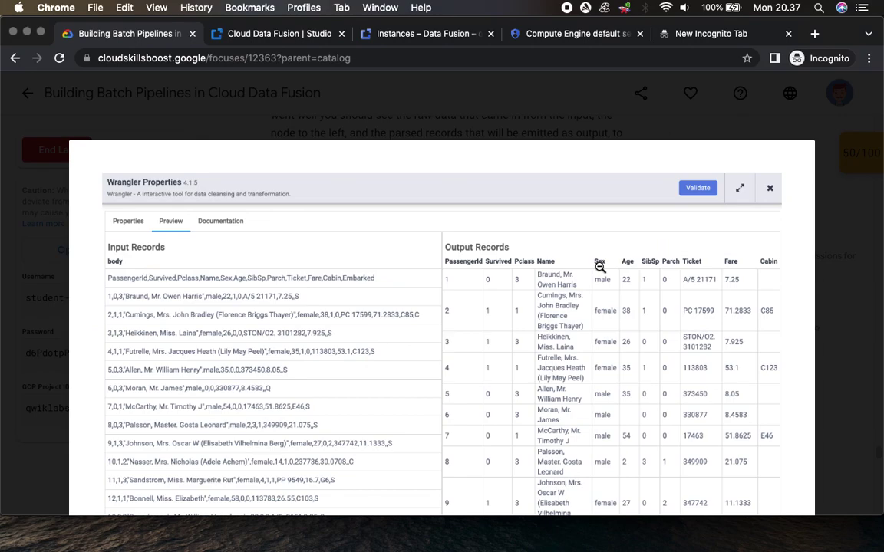
click(599, 266)
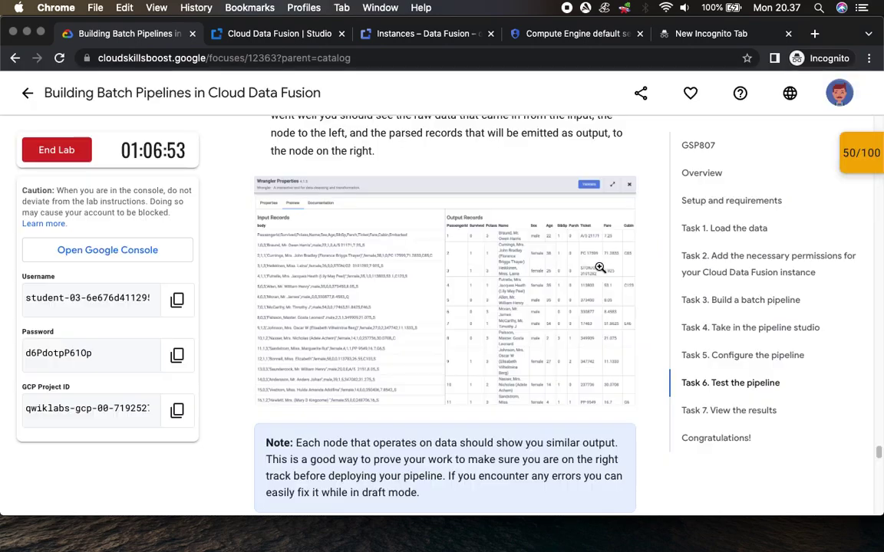
- Check the Wrangler node's preview data during the run and close its properties
click(261, 35)
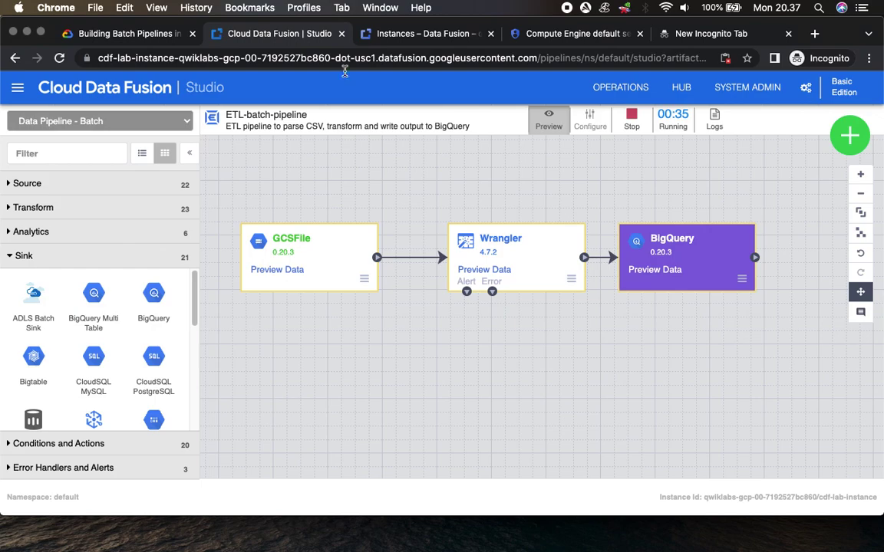
mouse_move(503, 276)
click(486, 271)
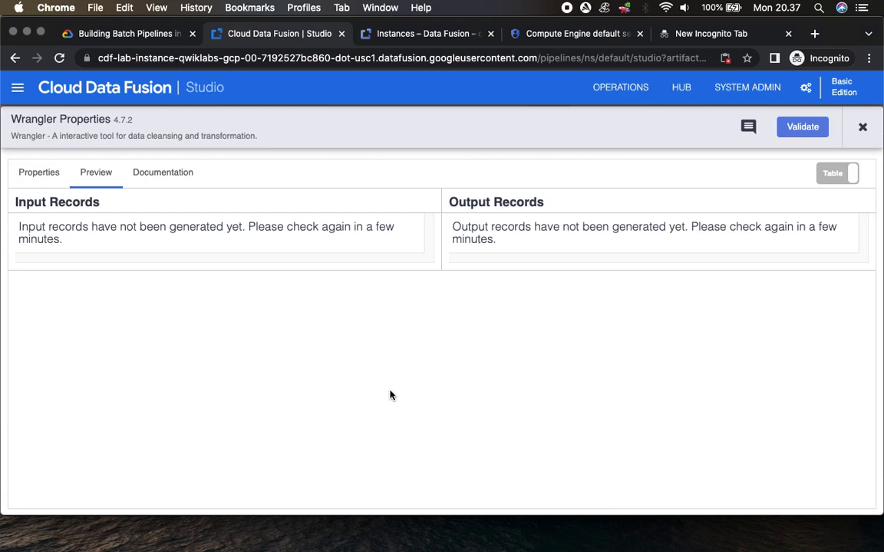
click(862, 127)
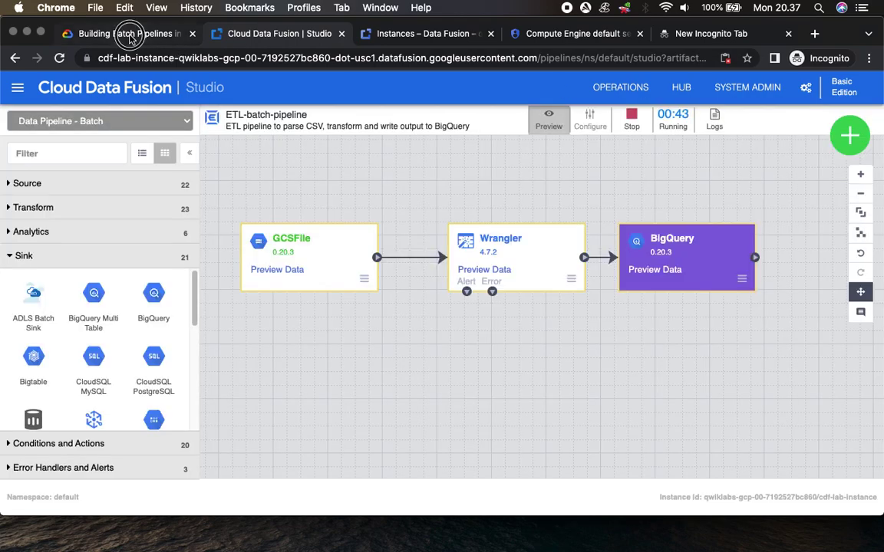
- Reread lab step 5 and open the Wrangler node's preview data in the studio
click(130, 33)
scroll(382, 200, up, 2)
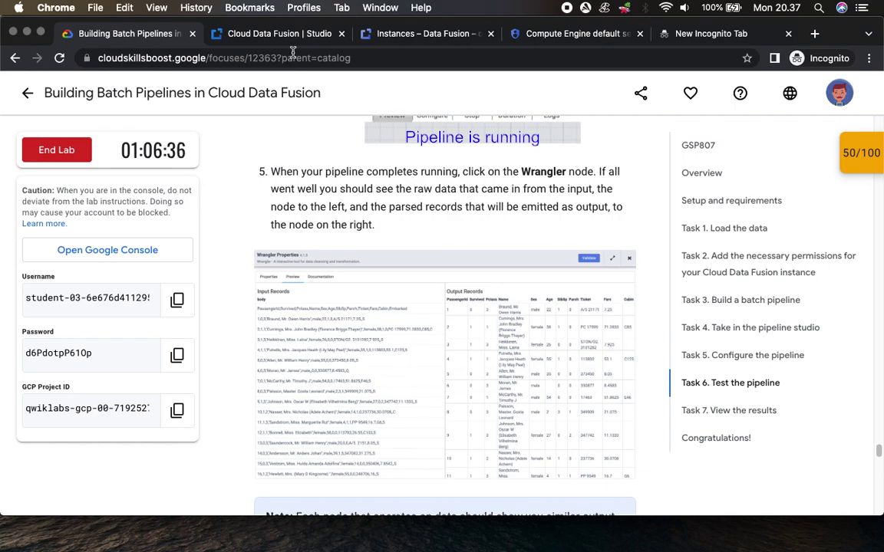
click(270, 34)
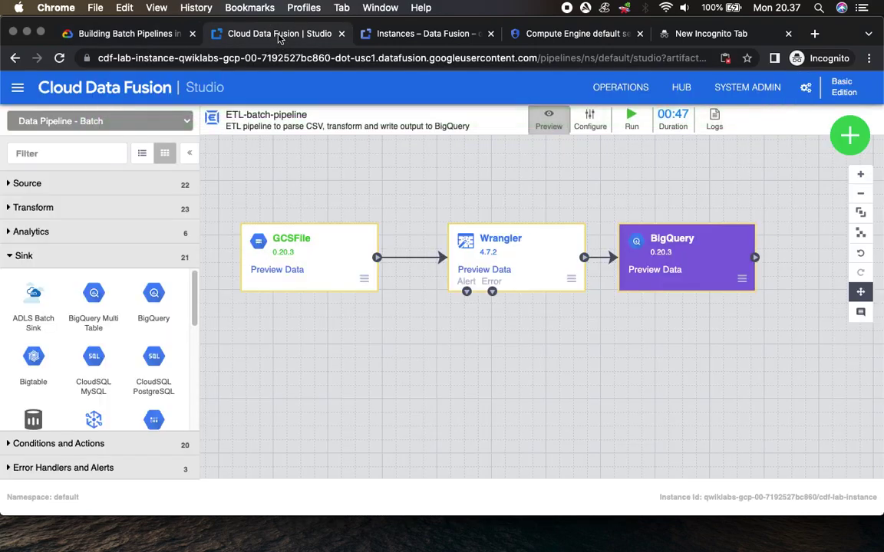
click(536, 244)
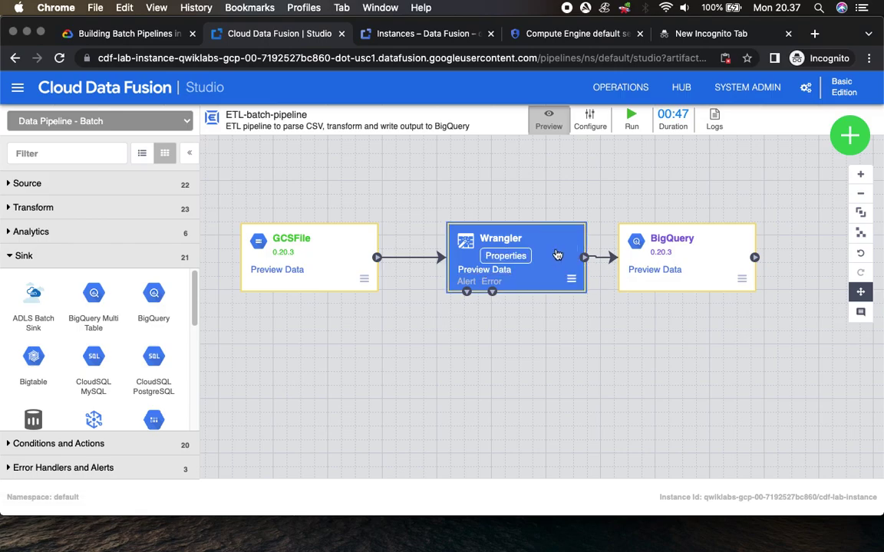
drag(468, 274, 467, 273)
click(468, 272)
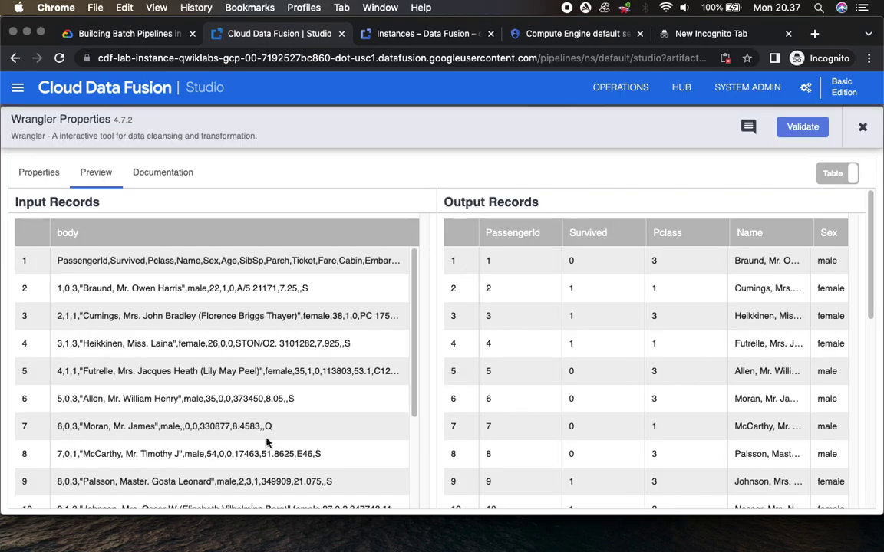
- Look through the input records in the Wrangler preview alongside the parsed output records
scroll(501, 371, down, 6)
scroll(504, 374, up, 6)
scroll(234, 342, down, 15)
scroll(236, 337, up, 5)
- Read lab steps 6 and 7, close the Wrangler properties, and take the pipeline out of preview mode
click(123, 33)
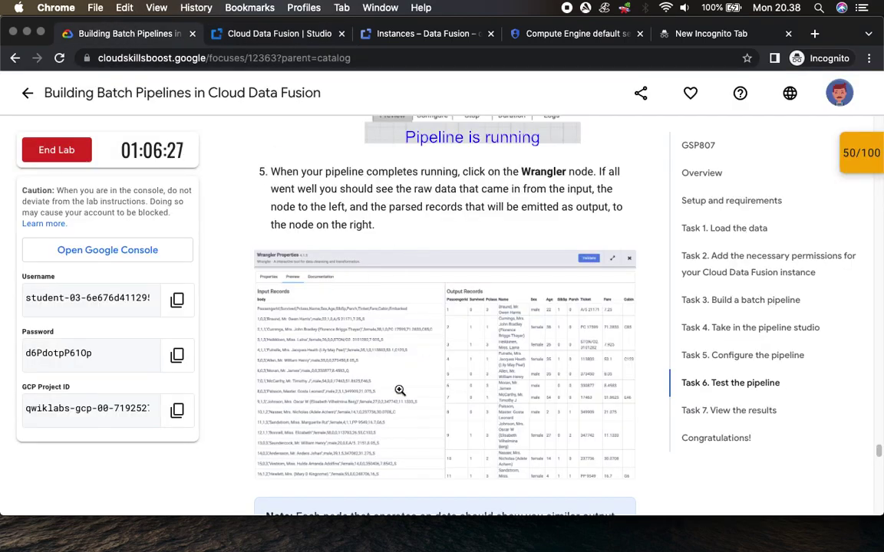
scroll(481, 415, down, 10)
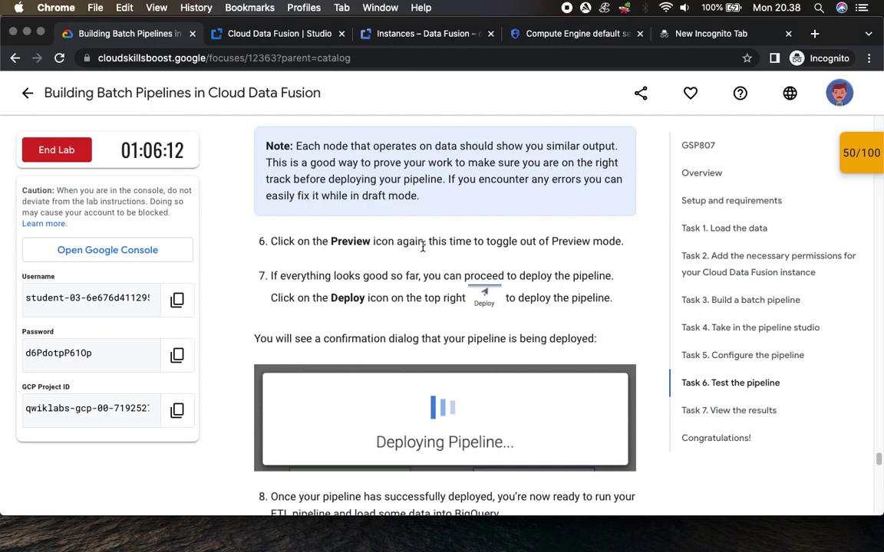
scroll(570, 182, down, 2)
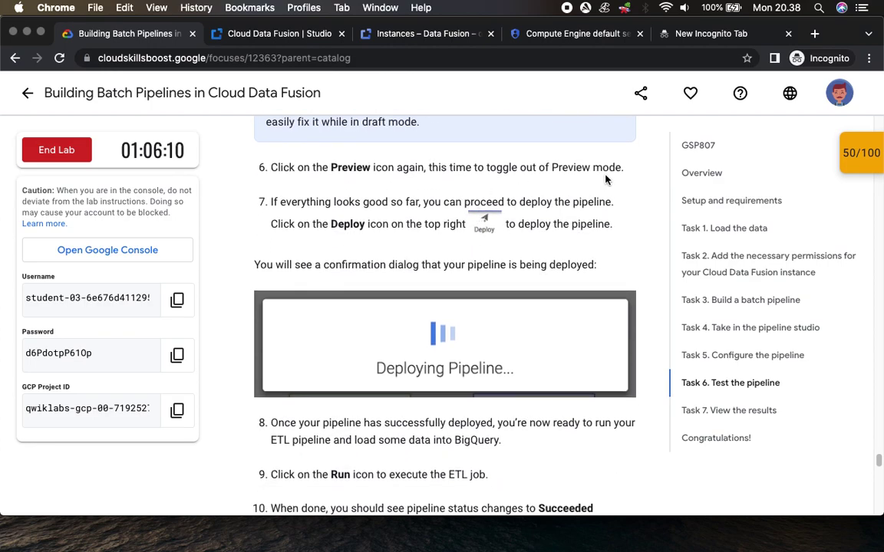
click(265, 35)
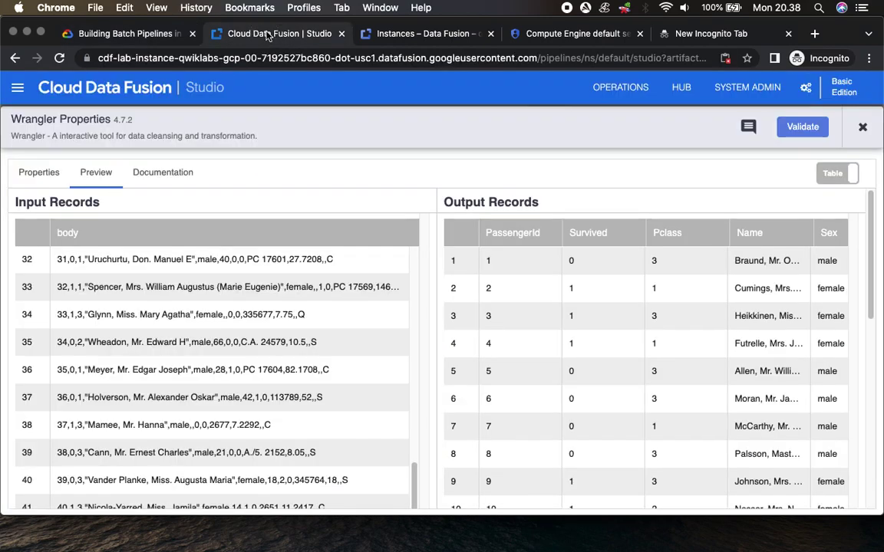
click(863, 128)
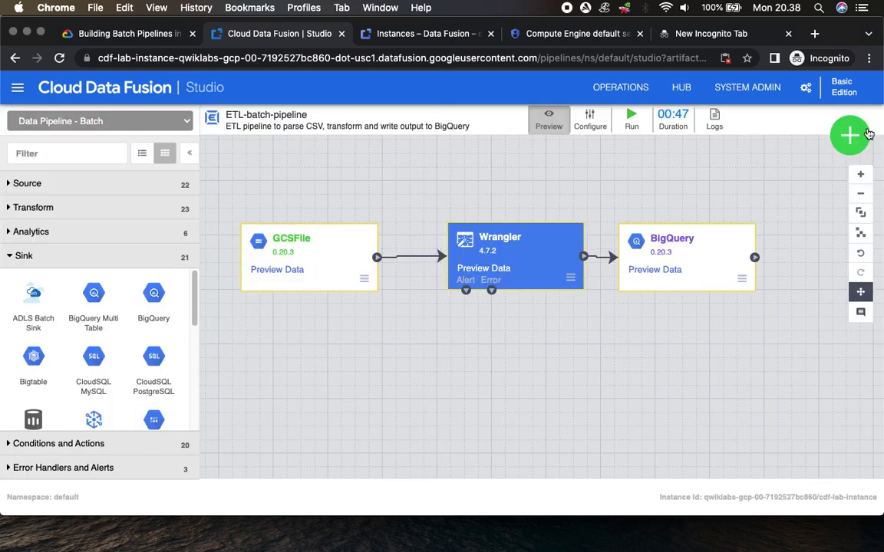
click(548, 123)
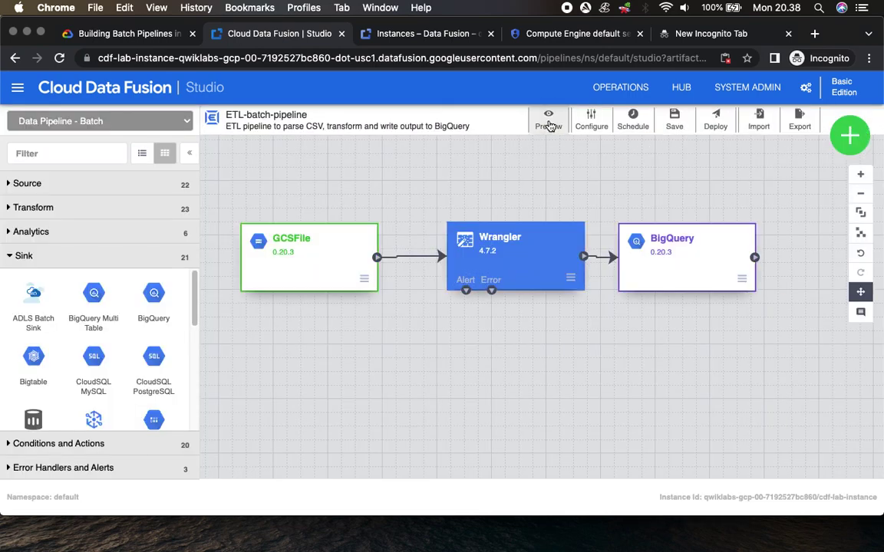
- Read lab step 7 and deploy ETL-batch-pipeline from the studio
click(115, 34)
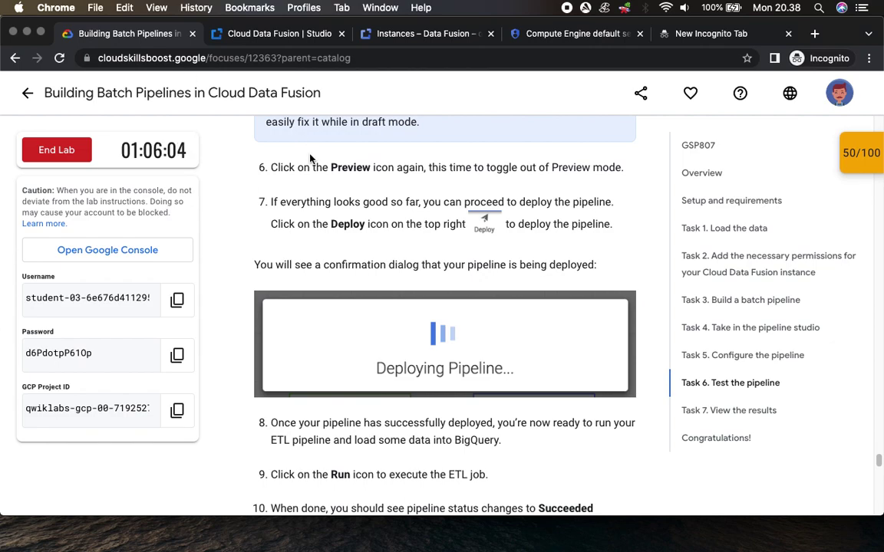
scroll(292, 145, down, 2)
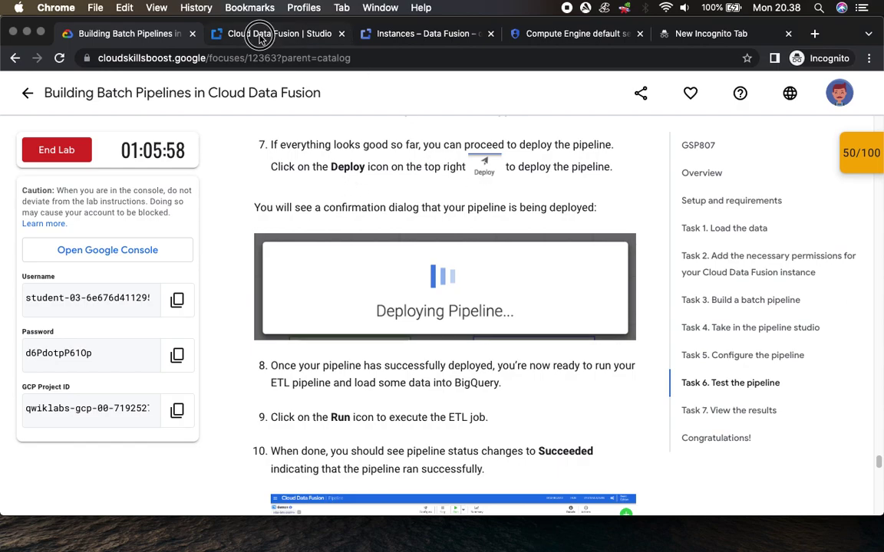
click(301, 34)
click(717, 126)
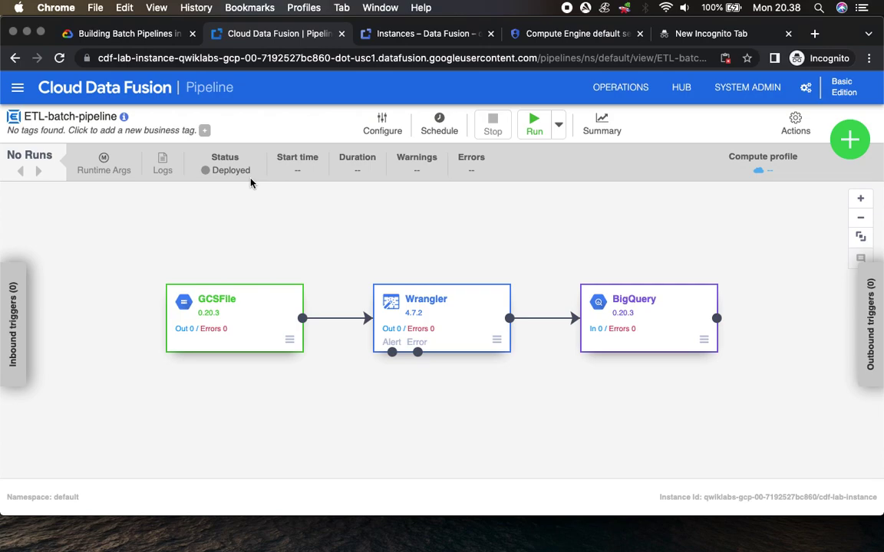
- Read lab steps 8 to 10 and run the deployed ETL-batch-pipeline
click(122, 34)
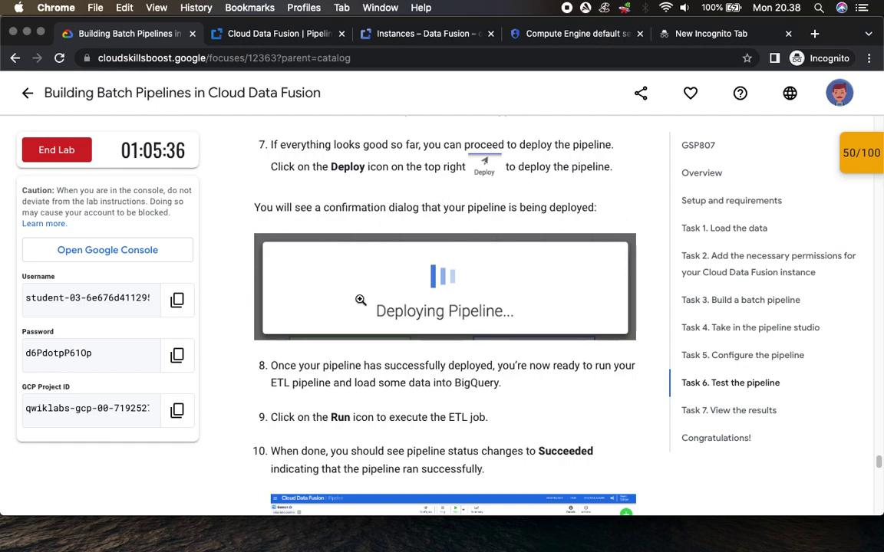
scroll(376, 315, down, 5)
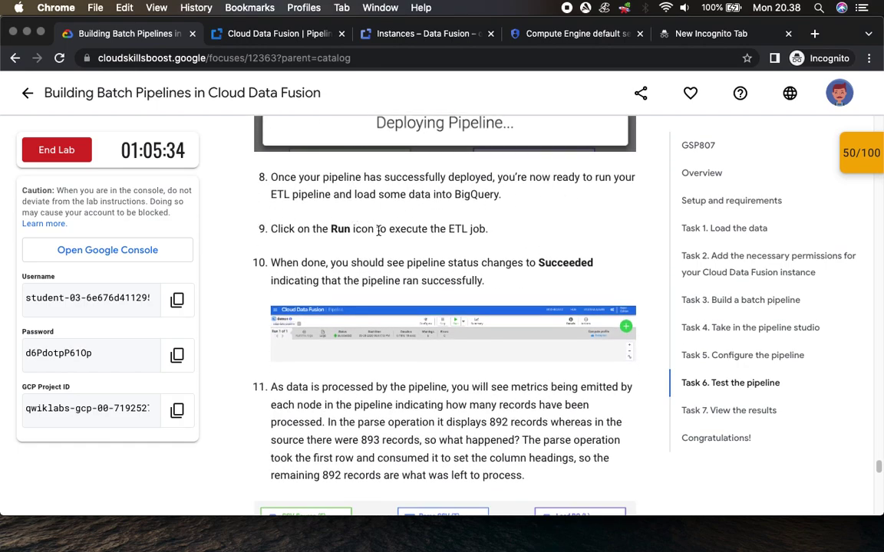
scroll(401, 226, down, 1)
drag(314, 183, 489, 183)
scroll(478, 240, down, 2)
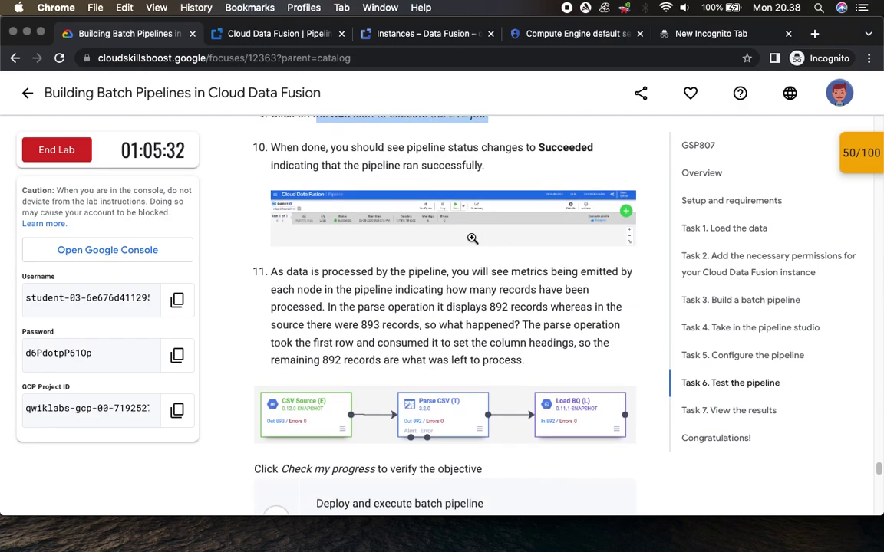
scroll(352, 182, up, 1)
click(526, 161)
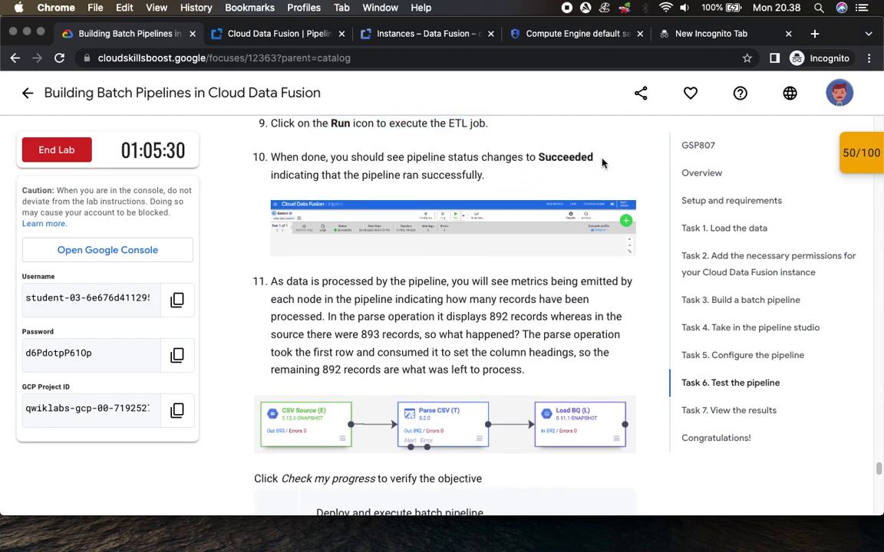
click(238, 33)
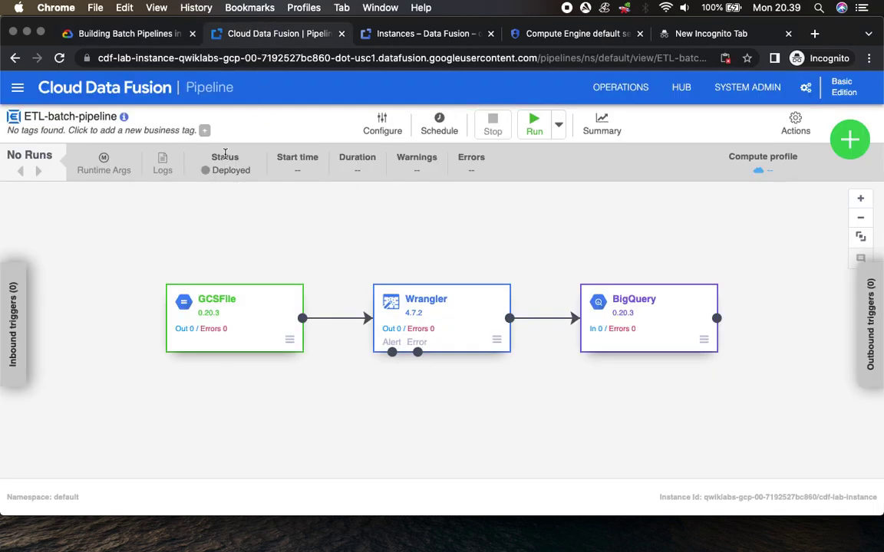
click(534, 125)
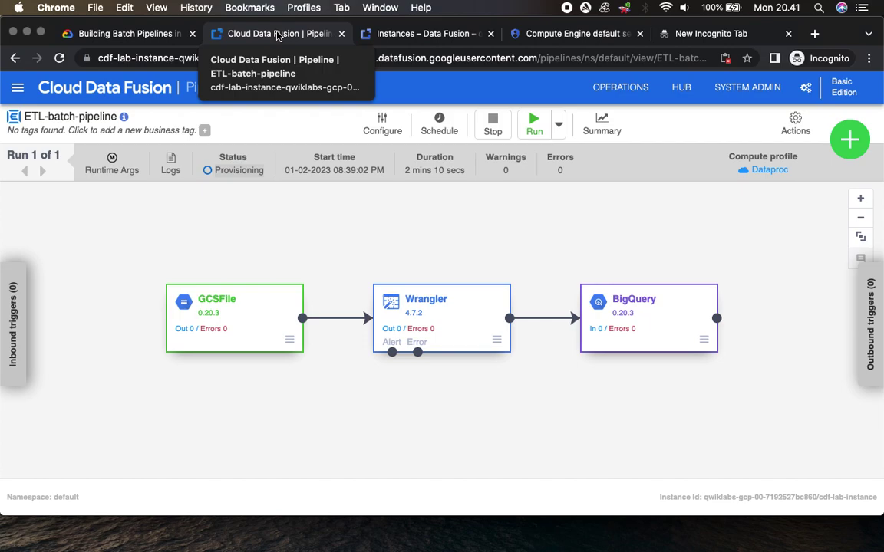
- Read lab steps 10 and 11, viewing the enlarged sample run image and the note about processed record counts
click(372, 34)
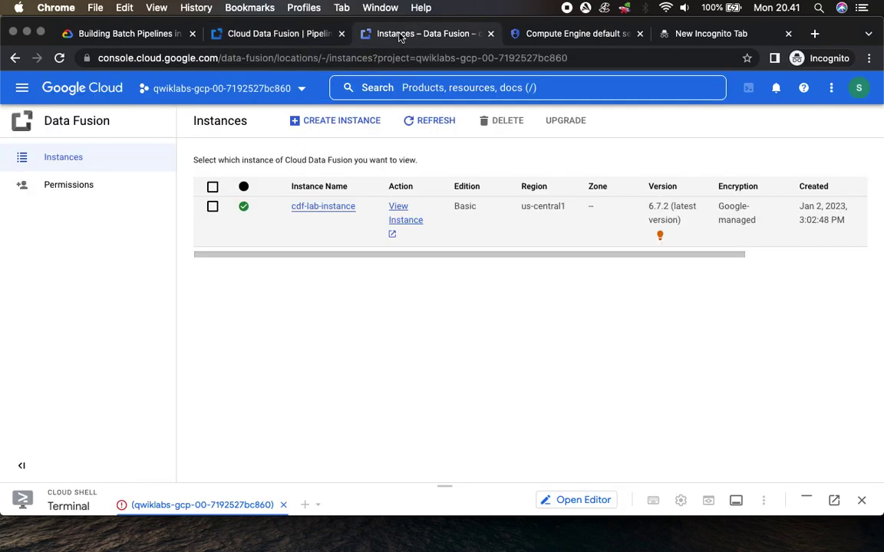
click(119, 34)
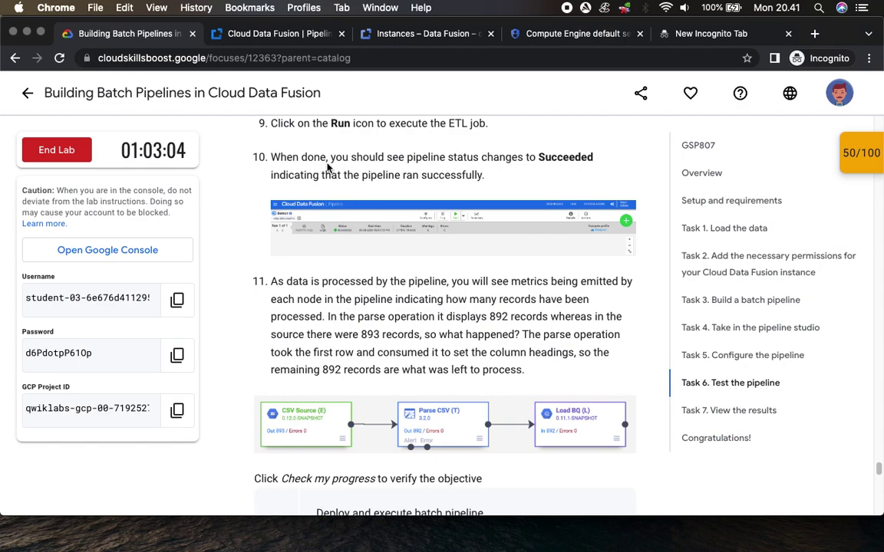
click(366, 227)
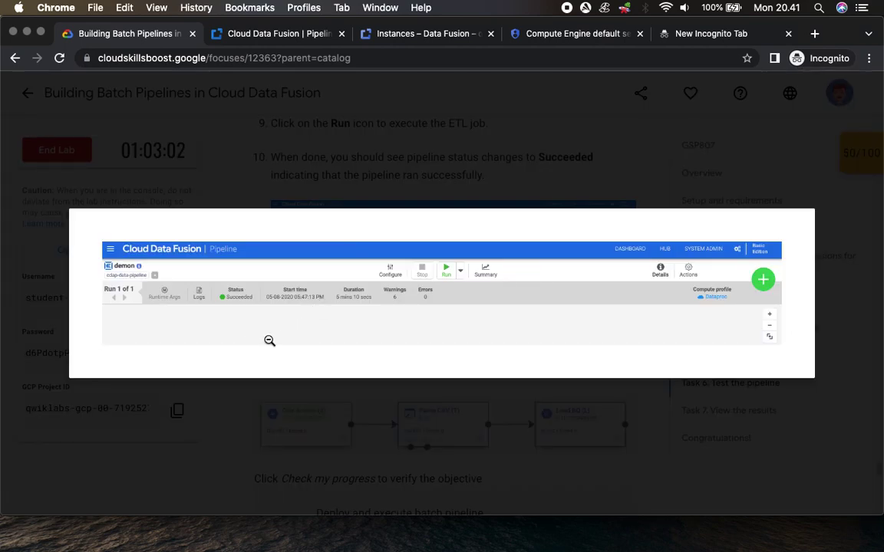
click(320, 349)
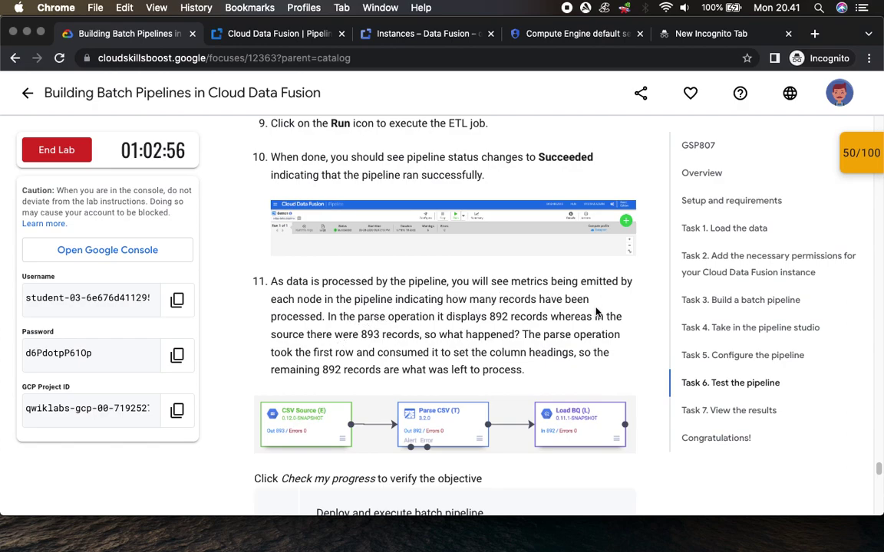
drag(475, 316, 547, 317)
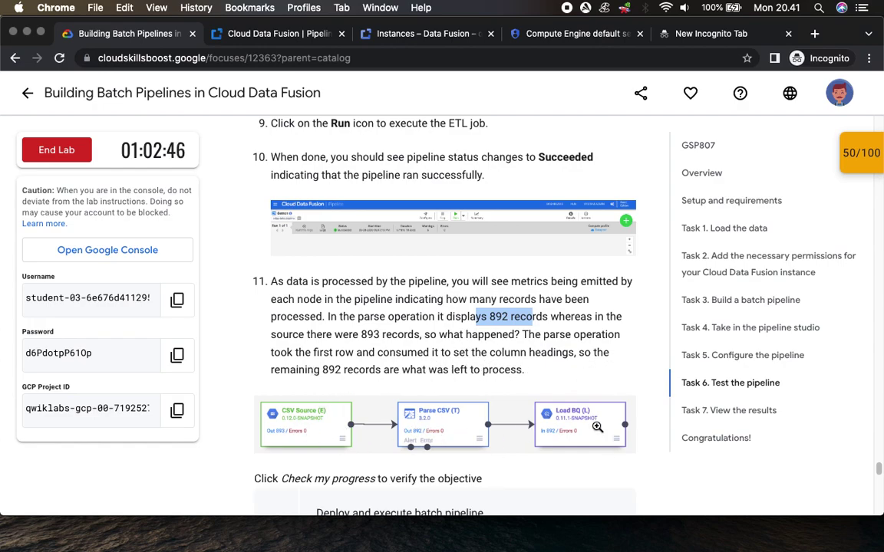
scroll(399, 450, down, 2)
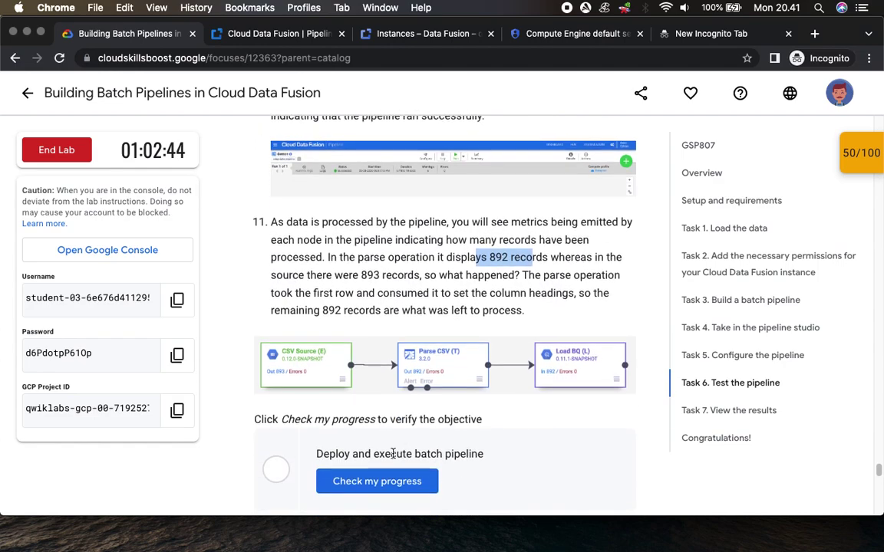
- Check the pipeline run's status and compare it with the lab's enlarged sample image of a finished run
click(261, 36)
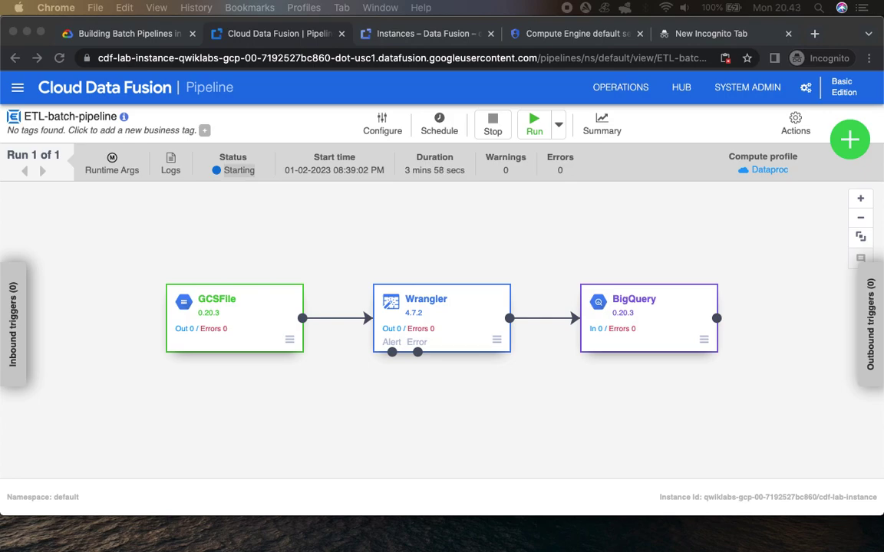
click(146, 34)
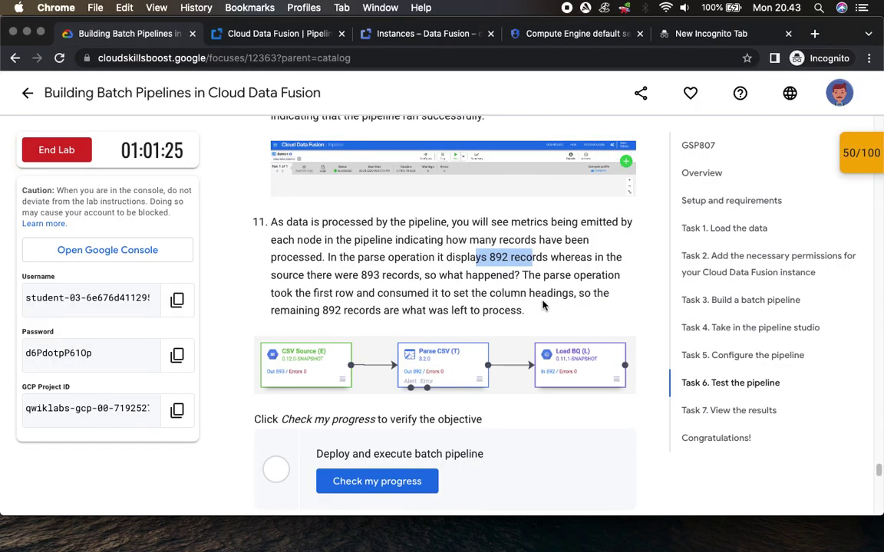
scroll(543, 305, up, 4)
scroll(542, 305, down, 3)
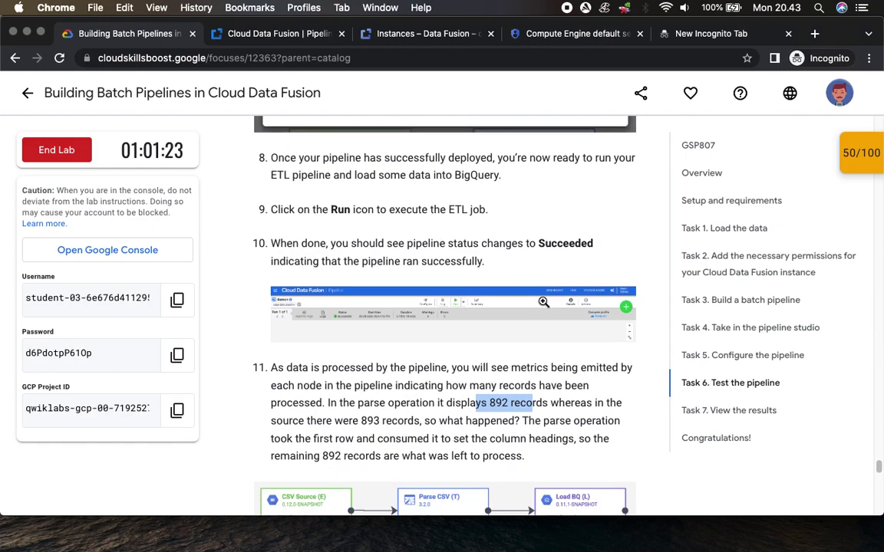
scroll(543, 303, down, 4)
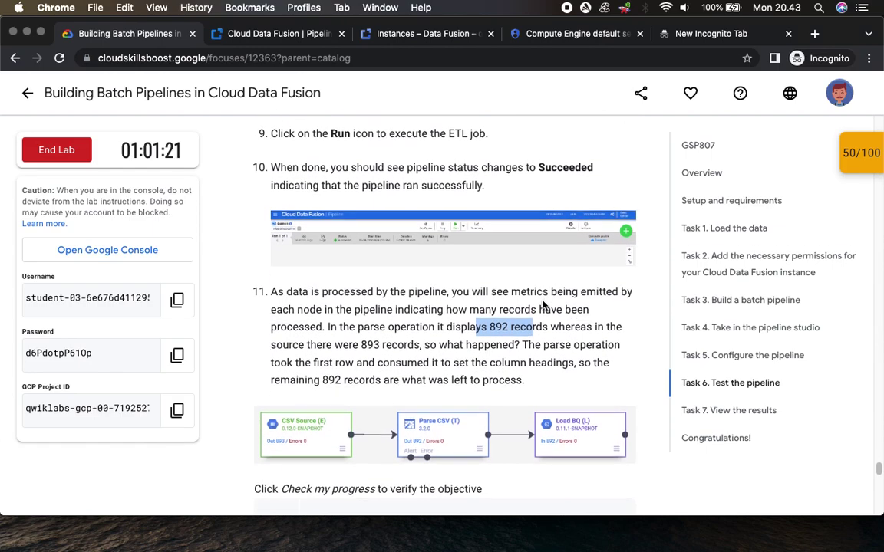
click(238, 34)
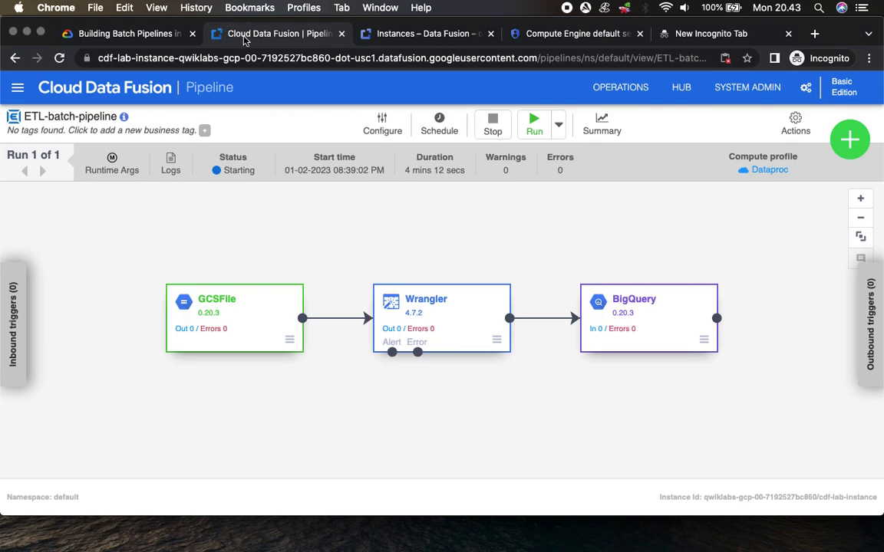
click(126, 34)
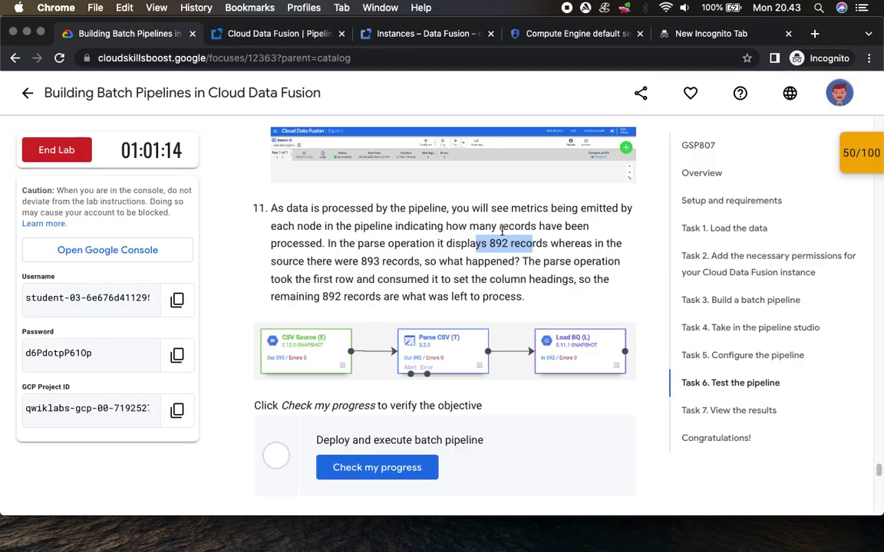
scroll(460, 222, up, 1)
click(493, 170)
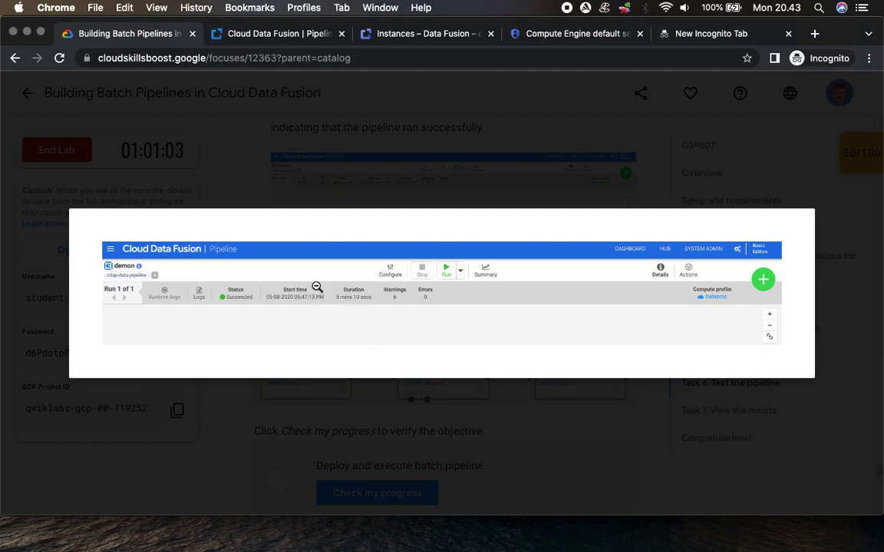
click(351, 292)
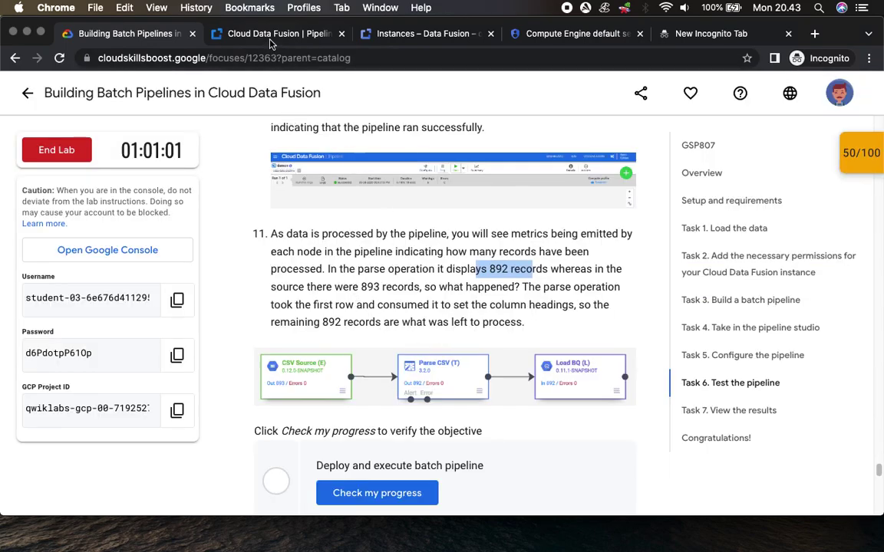
- Monitor the run until it finishes, comparing the record counts on the GCSFile, Wrangler and BigQuery nodes with lab step 11
click(247, 35)
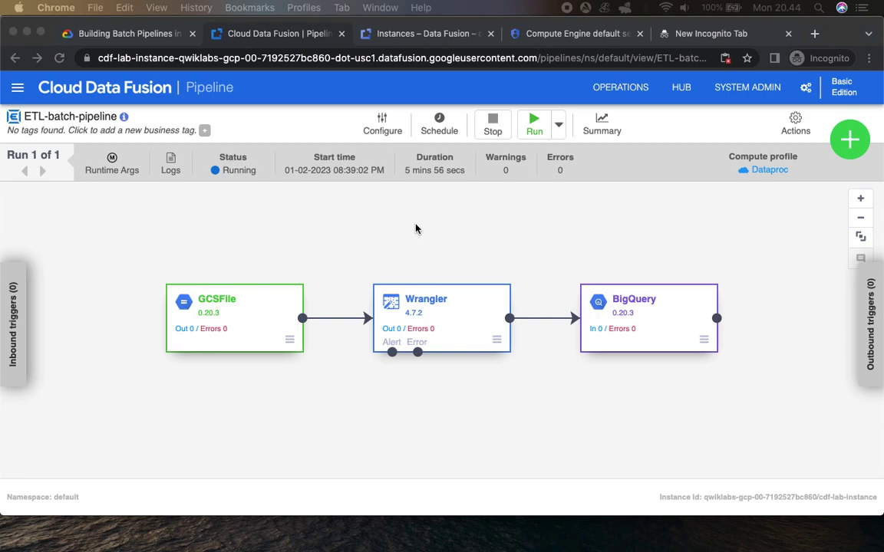
click(243, 169)
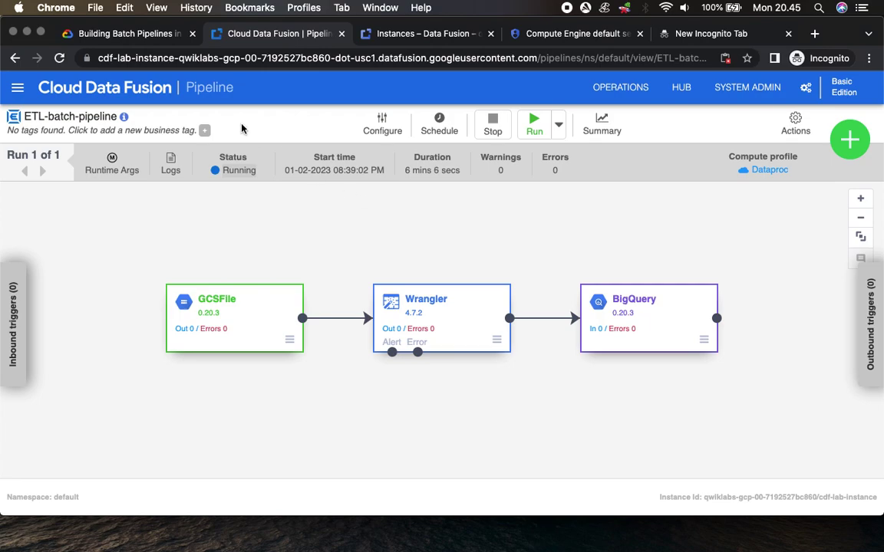
click(134, 34)
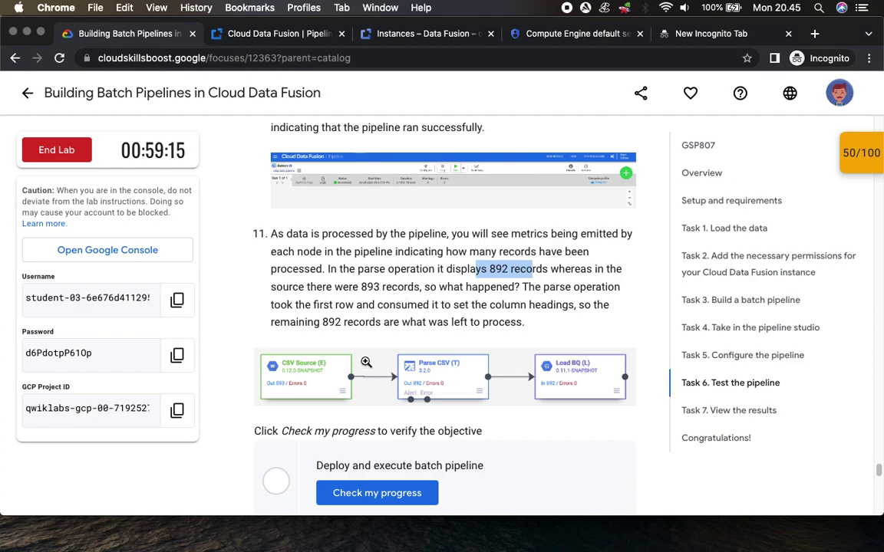
scroll(261, 161, down, 1)
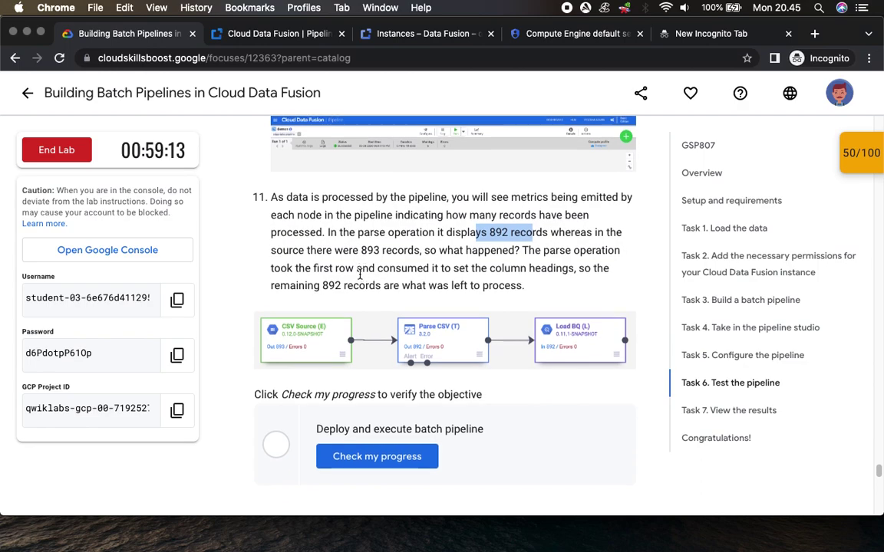
click(234, 33)
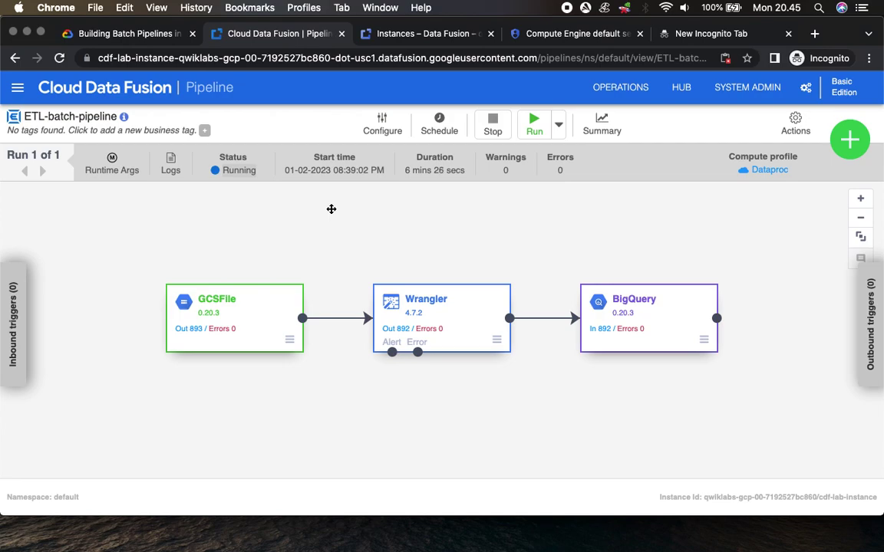
mouse_move(197, 338)
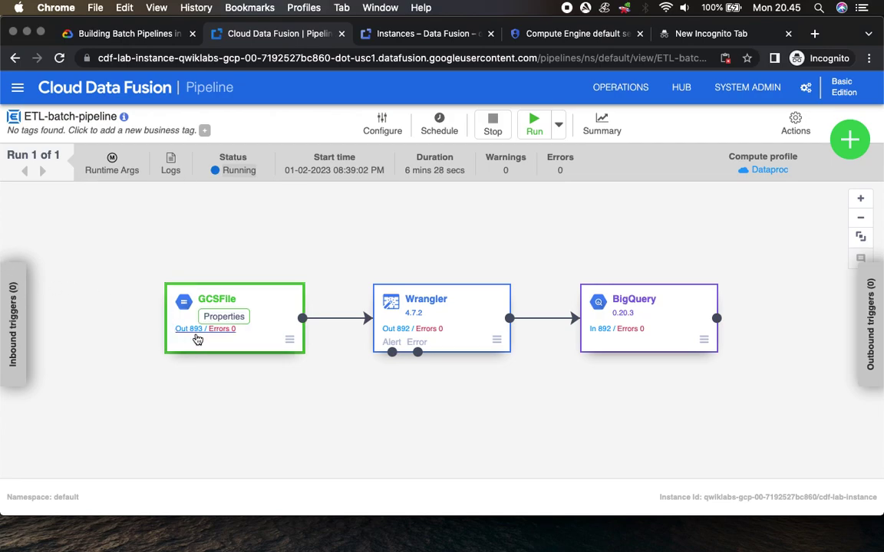
mouse_move(660, 335)
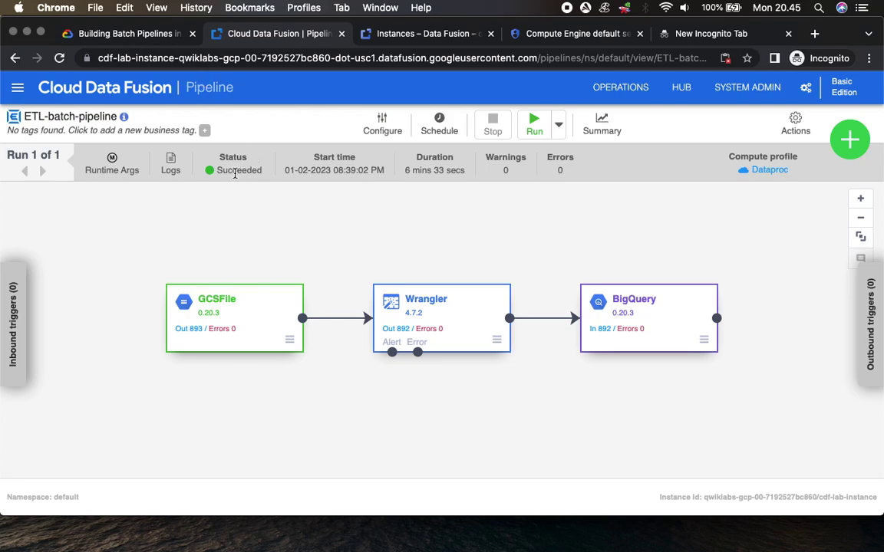
- Verify the "Deploy and execute batch pipeline" objective with the progress check below lab step 11
click(134, 34)
click(368, 456)
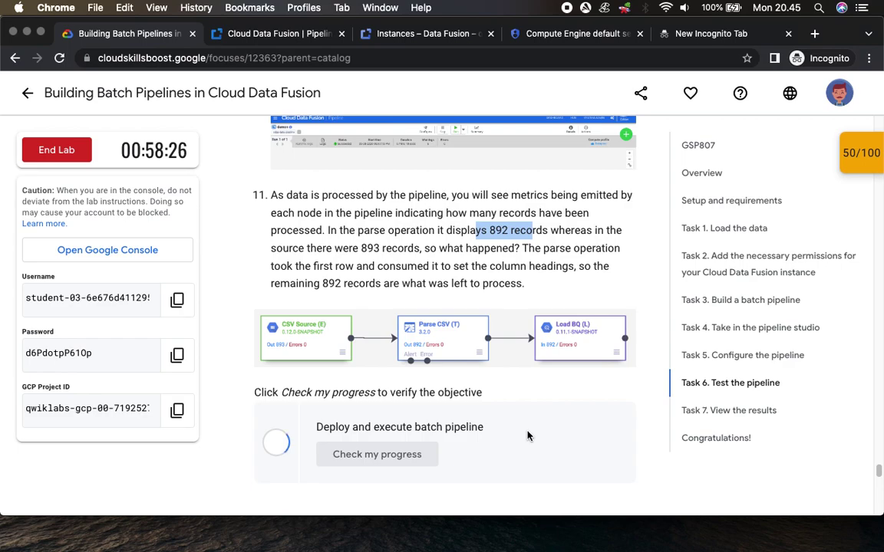
scroll(521, 433, down, 2)
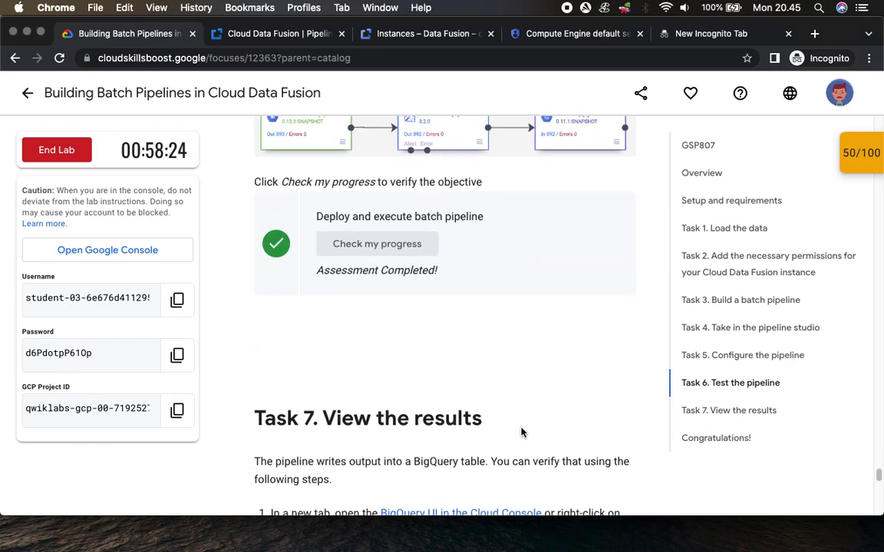
- Check the "Deploy and execute batch pipeline" score in the Checkpoints list, close the list and read the first Task 7 instructions
click(860, 152)
scroll(799, 278, down, 2)
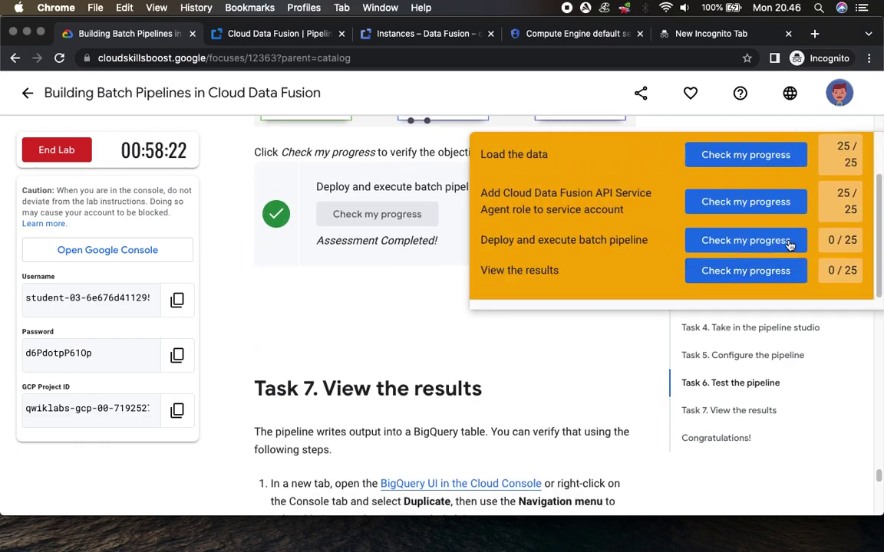
click(782, 242)
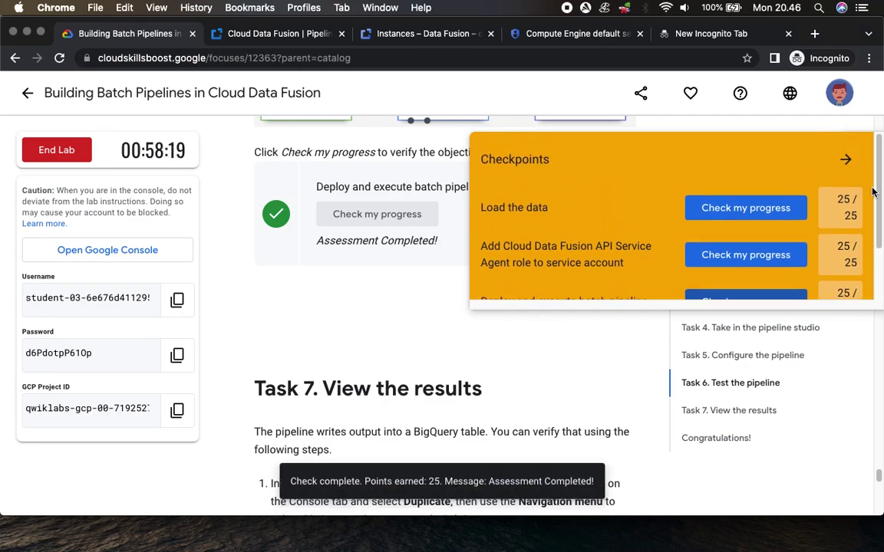
click(845, 159)
scroll(399, 266, down, 5)
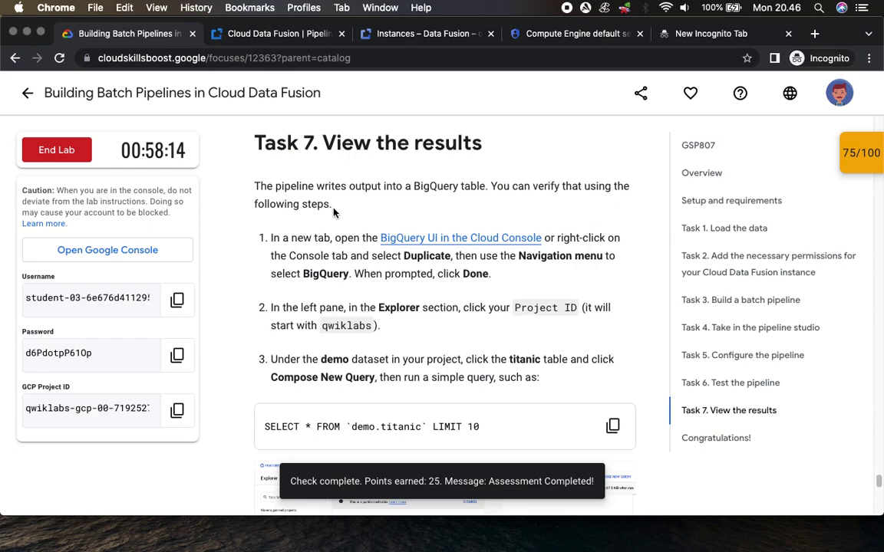
- Open BigQuery in a new tab from the link in Task 7 and dismiss its welcome message
scroll(432, 204, down, 2)
click(471, 148)
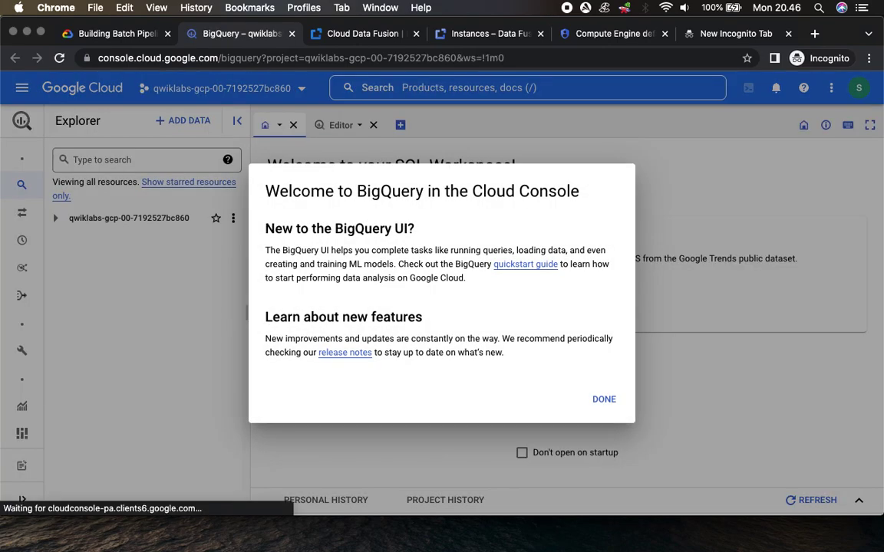
click(602, 400)
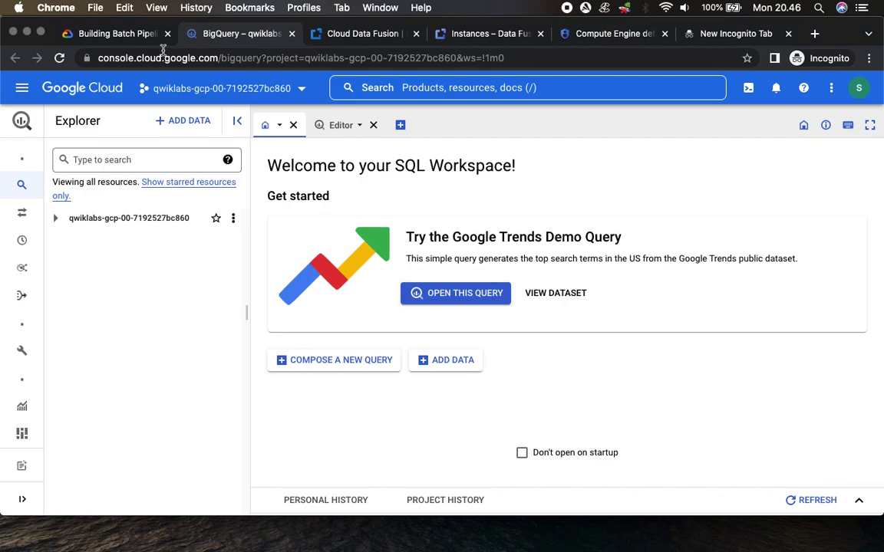
- Read Task 7 steps 2 and 3 in the lab and expand the qwiklabs project in the BigQuery Explorer
click(116, 35)
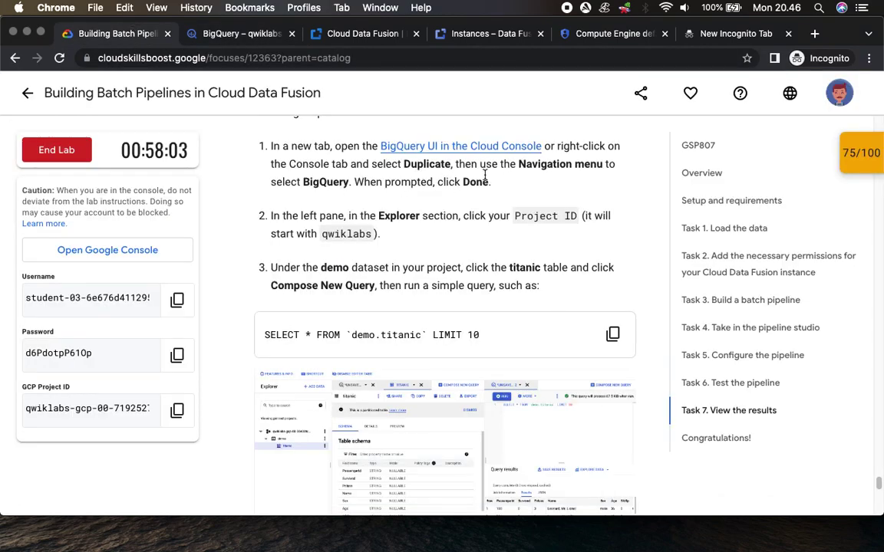
scroll(531, 160, down, 3)
scroll(430, 145, up, 1)
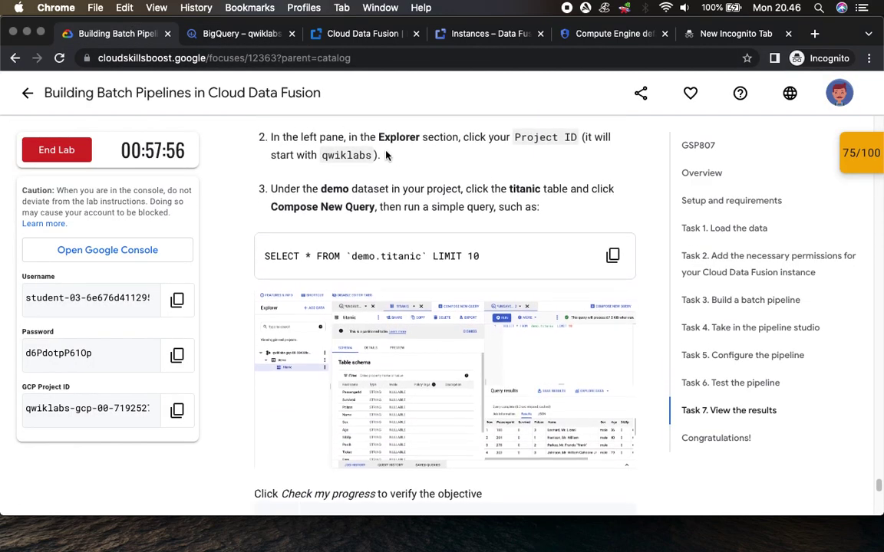
click(234, 38)
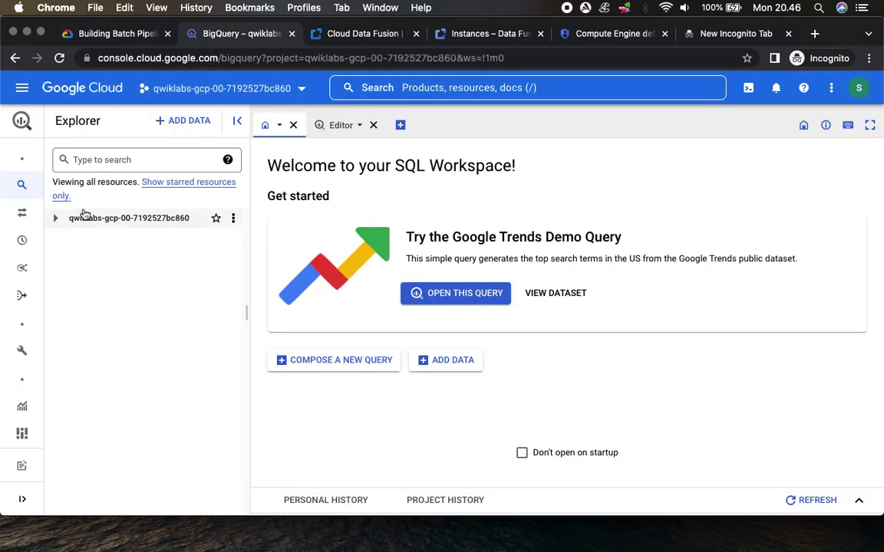
click(58, 220)
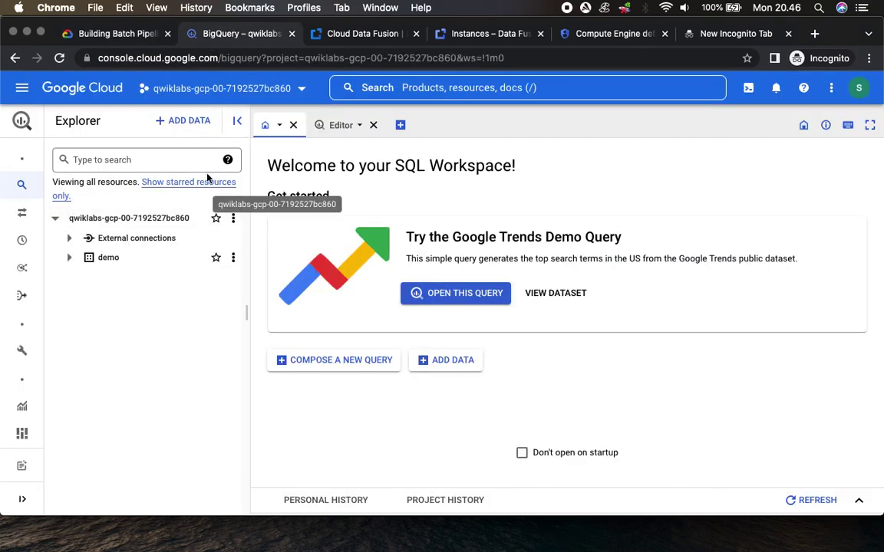
- Reread lab step 3, expand the demo dataset in BigQuery and open its titanic table
click(119, 34)
scroll(502, 236, down, 1)
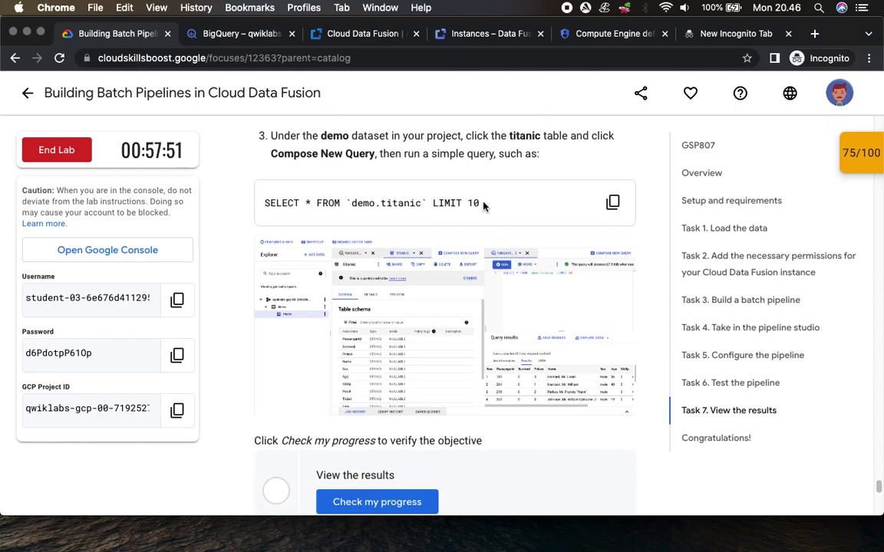
click(229, 43)
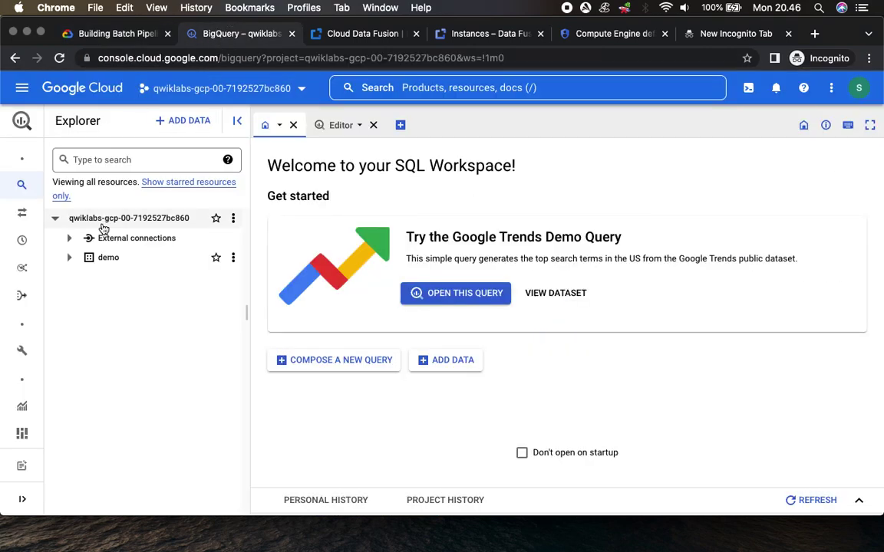
click(69, 258)
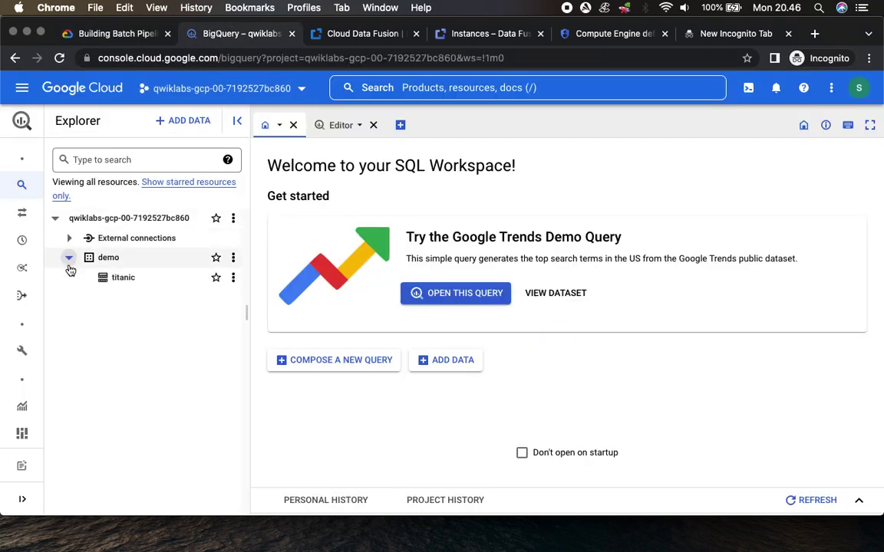
click(115, 281)
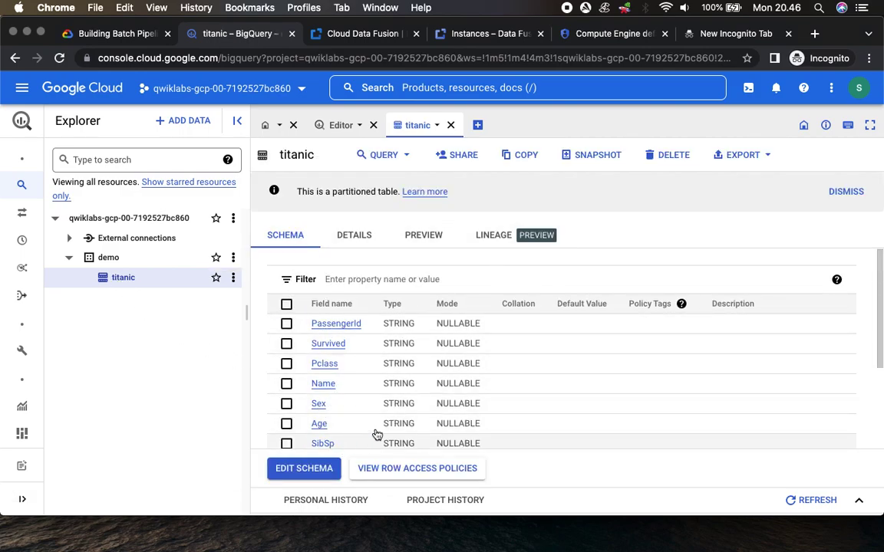
- Review the titanic table's schema fields, storage details and previewed rows
scroll(404, 426, down, 5)
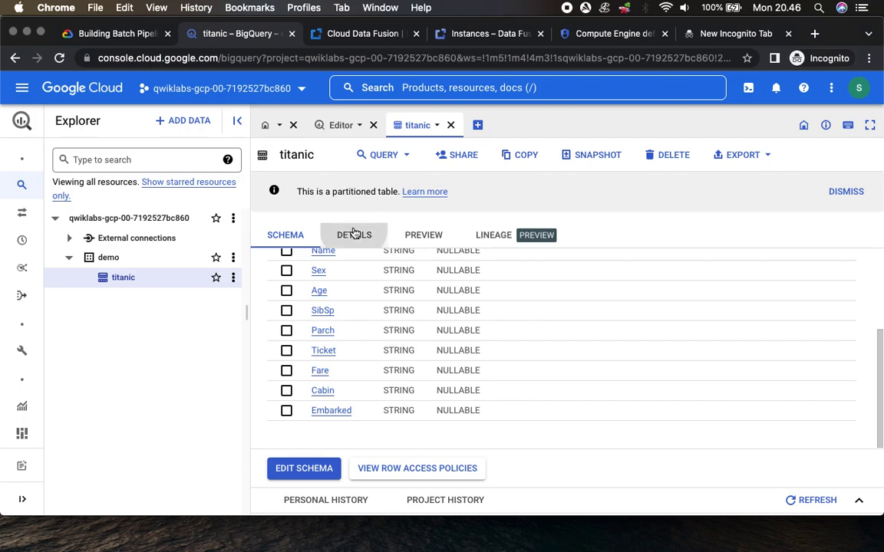
click(354, 234)
scroll(438, 426, down, 5)
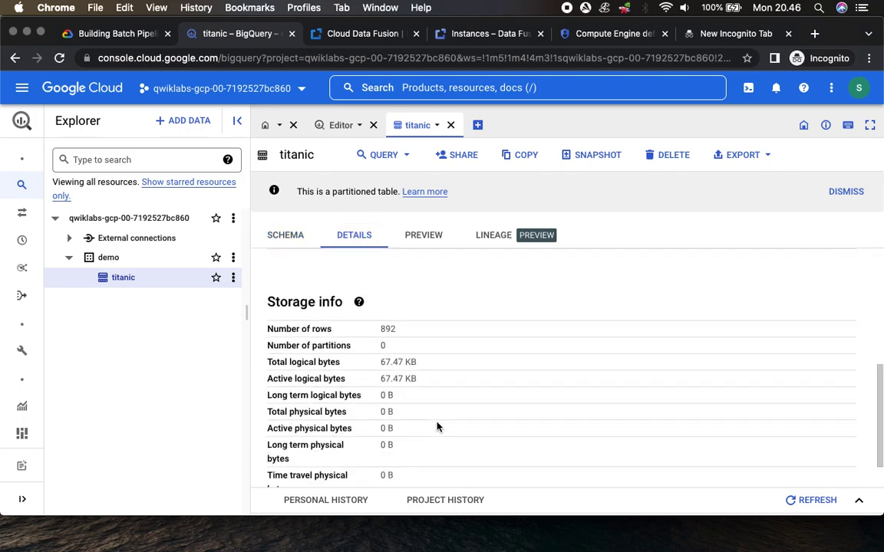
scroll(438, 425, up, 5)
click(423, 234)
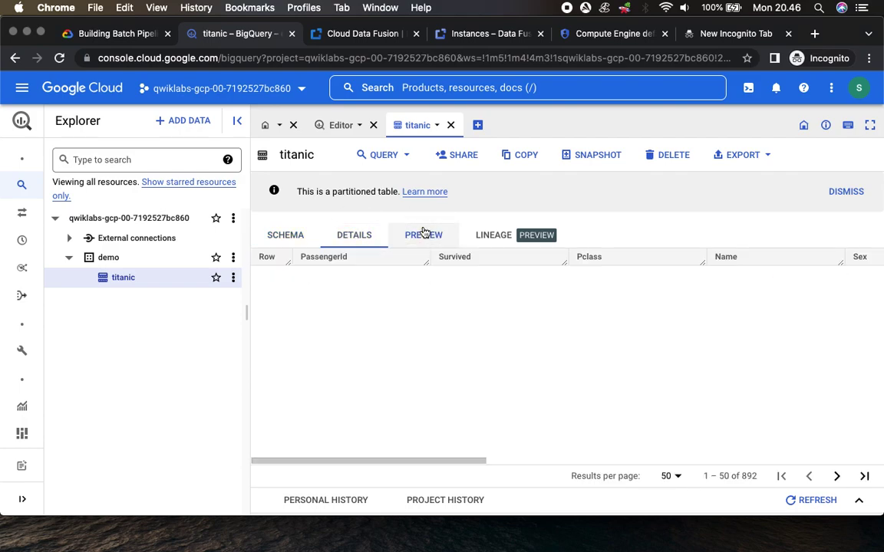
drag(412, 464, 313, 437)
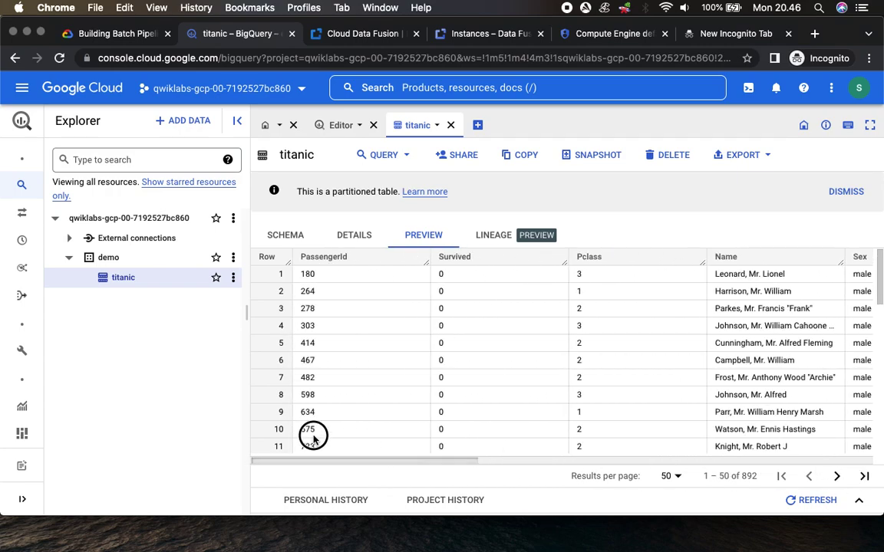
- Return to the lab and try to verify the "View the results" objective with its progress check
click(115, 34)
scroll(442, 392, down, 2)
click(395, 415)
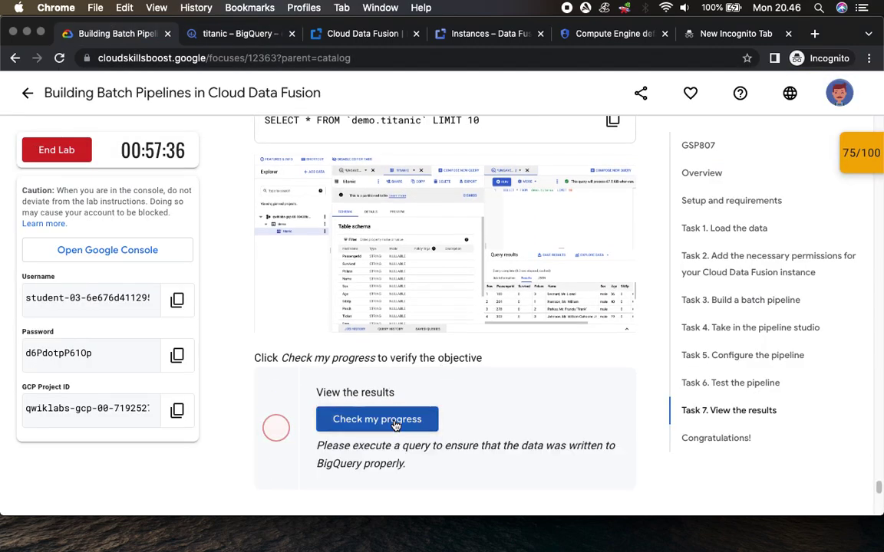
- Copy the sample query from lab step 3 and open a new query on the titanic table in BigQuery
scroll(468, 422, up, 3)
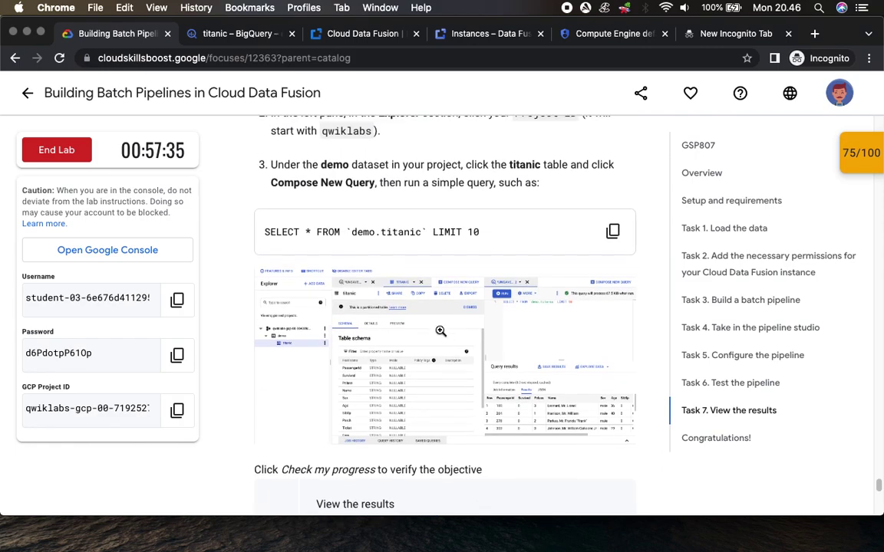
click(612, 237)
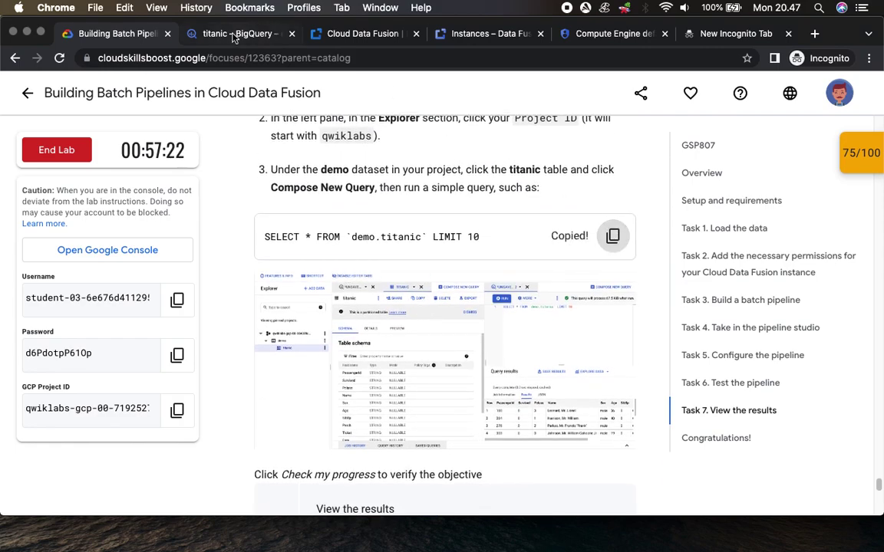
click(209, 31)
click(381, 159)
click(377, 178)
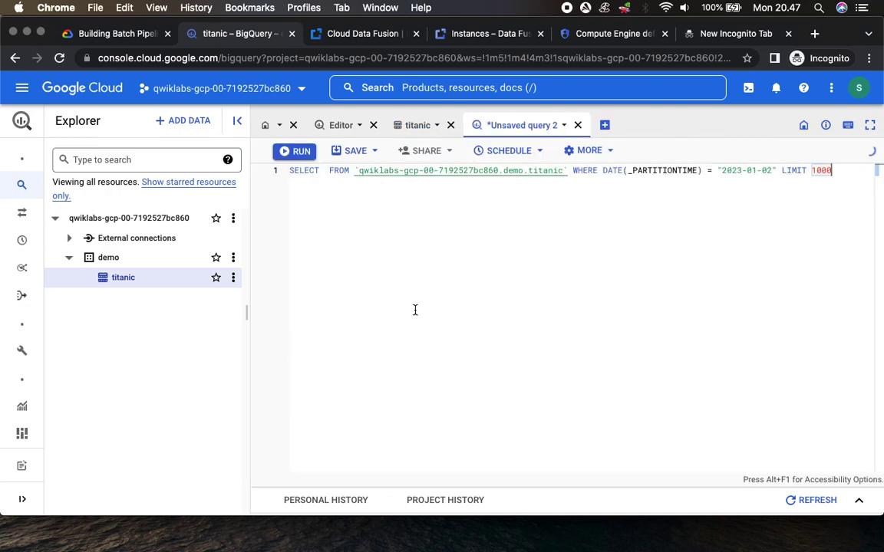
- Replace the default query with SELECT * FROM `demo.titanic` LIMIT 10, run it and look through the returned rows
key(super+a)
key(super+v)
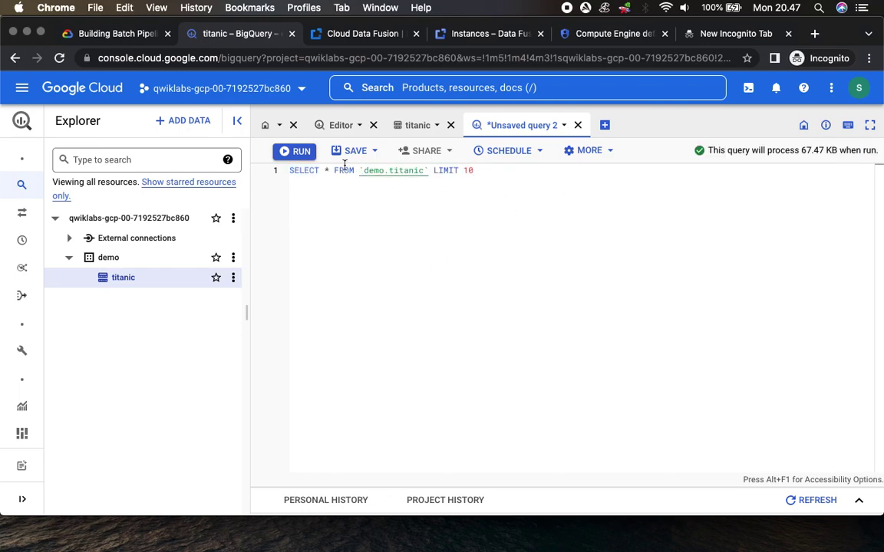
click(287, 151)
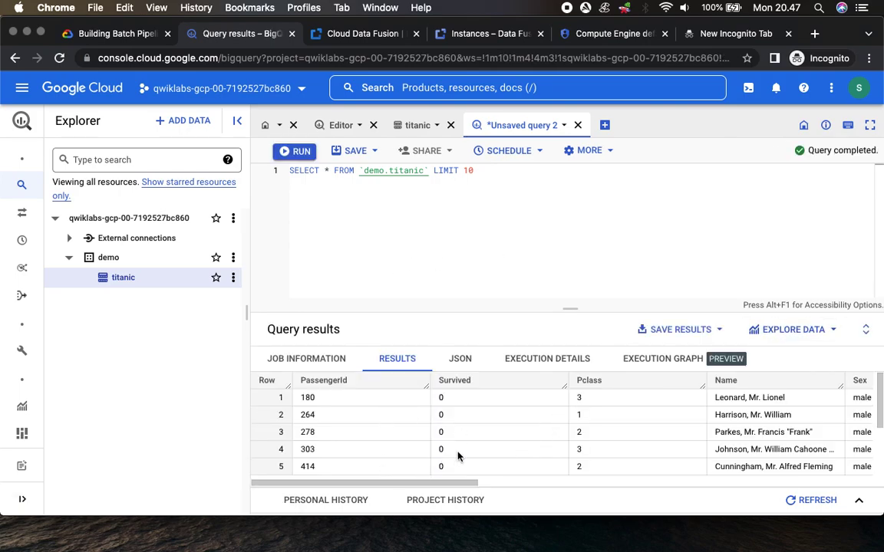
scroll(457, 457, down, 3)
scroll(457, 456, up, 3)
- Go back to the lab and recheck the progress of the "View the results" objective
click(122, 34)
scroll(394, 360, down, 3)
click(393, 360)
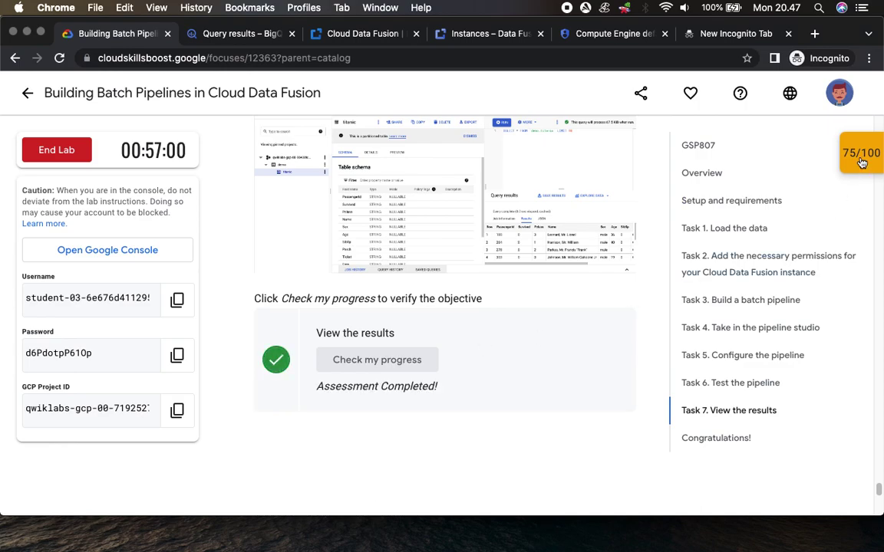
- Check the objective scores in the Checkpoints list, close it and look through the lab's closing sections
scroll(746, 197, down, 5)
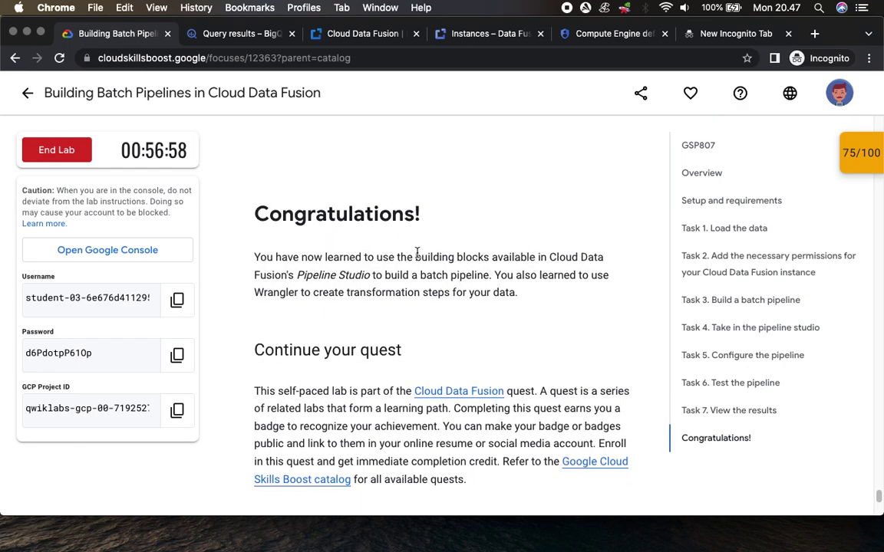
click(868, 151)
scroll(737, 230, down, 3)
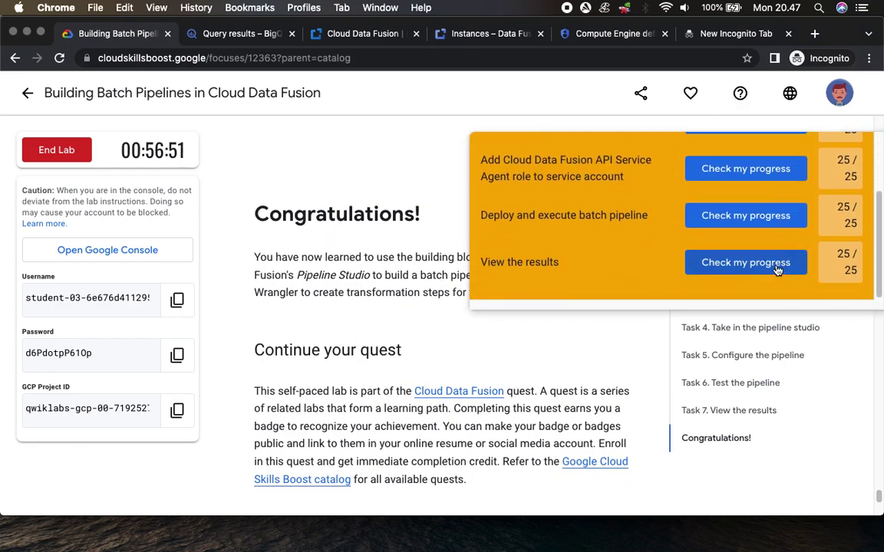
scroll(742, 231, up, 3)
click(847, 158)
scroll(419, 328, down, 2)
scroll(419, 329, down, 5)
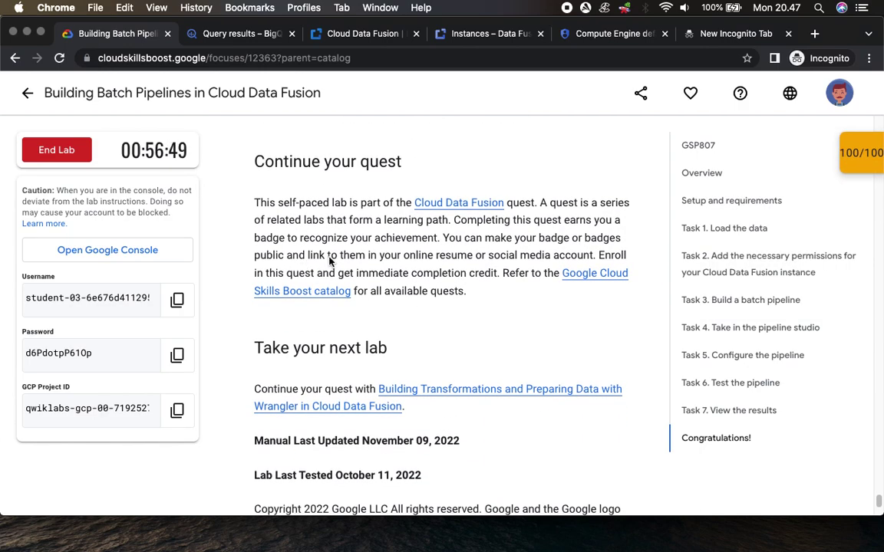
scroll(330, 288, down, 2)
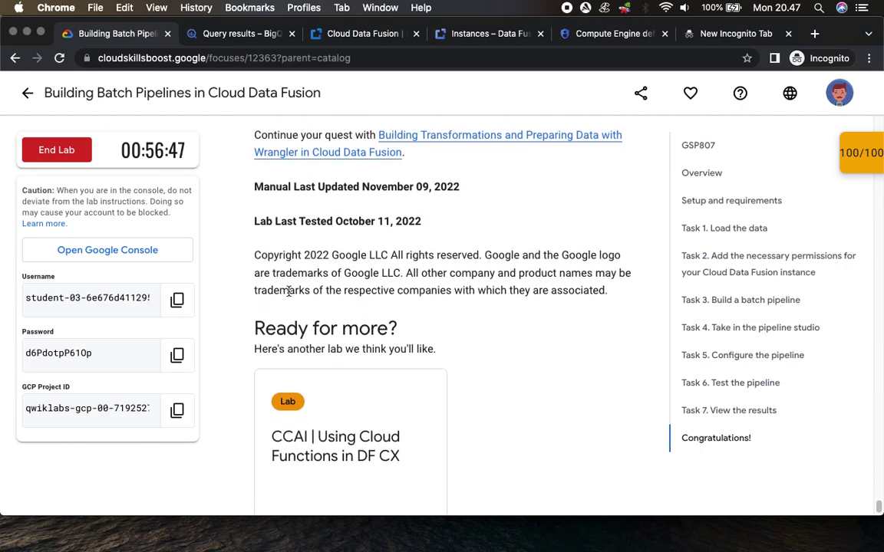
scroll(390, 391, down, 2)
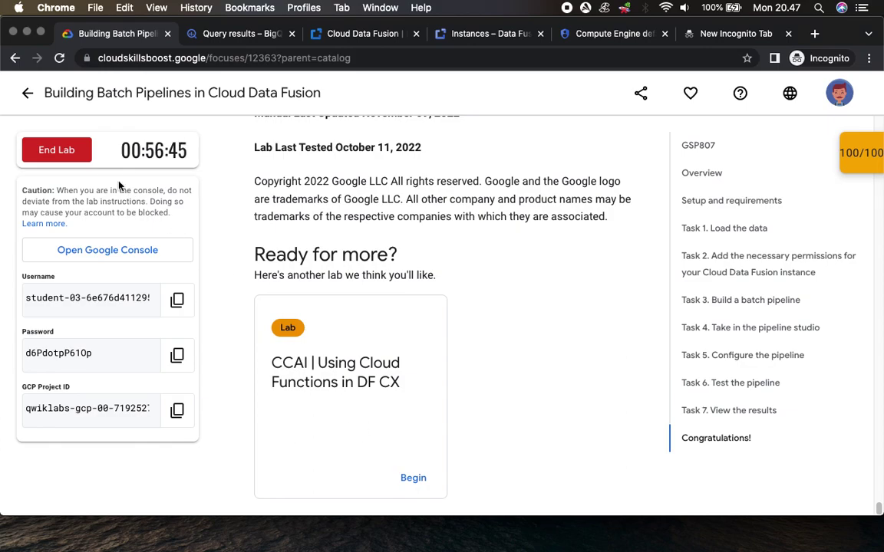
- End the lab, confirm it, and submit a five-star satisfaction rating without comments
click(76, 155)
click(582, 349)
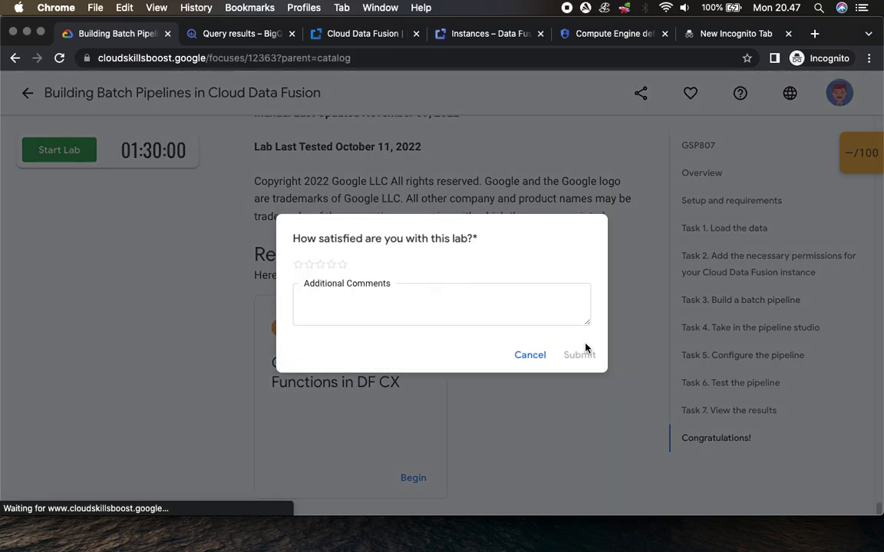
click(343, 265)
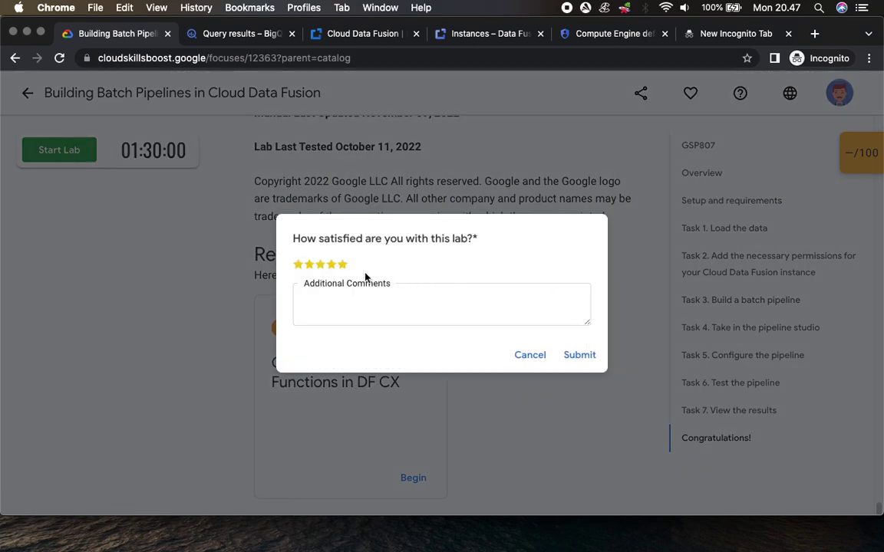
click(581, 355)
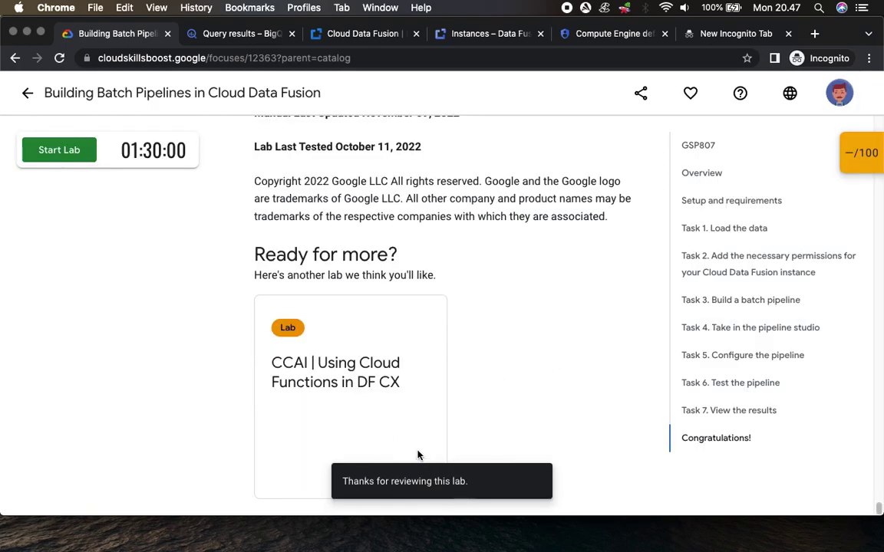